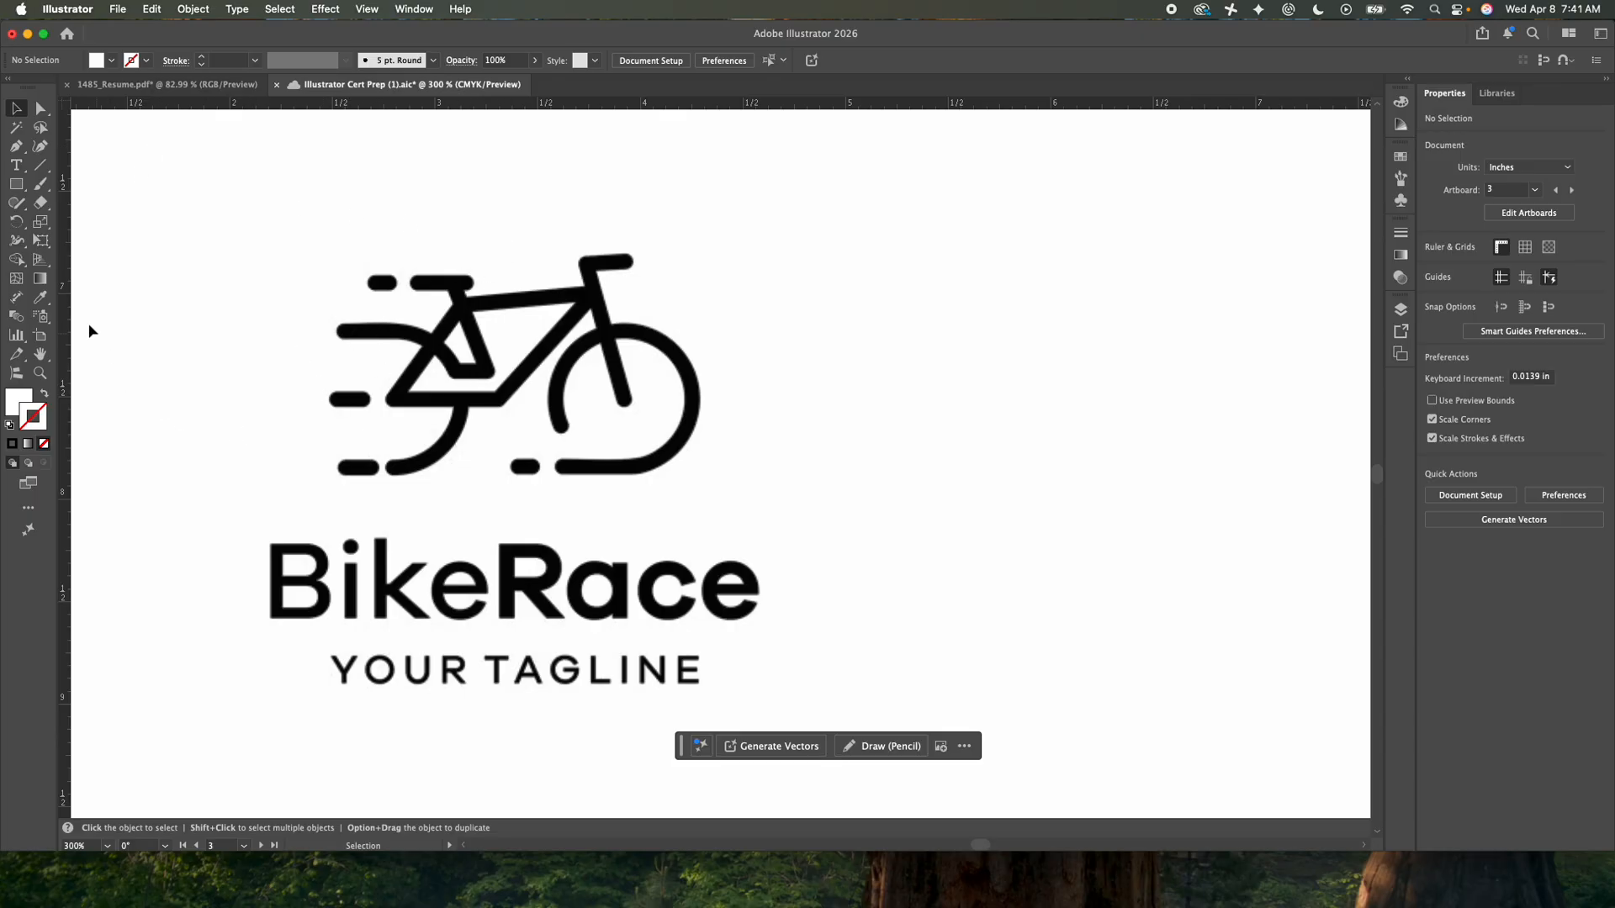
- Trace the bike's main frame as a closed four-point path with the Pen tool, then swap its fill and stroke
left_click(16, 185)
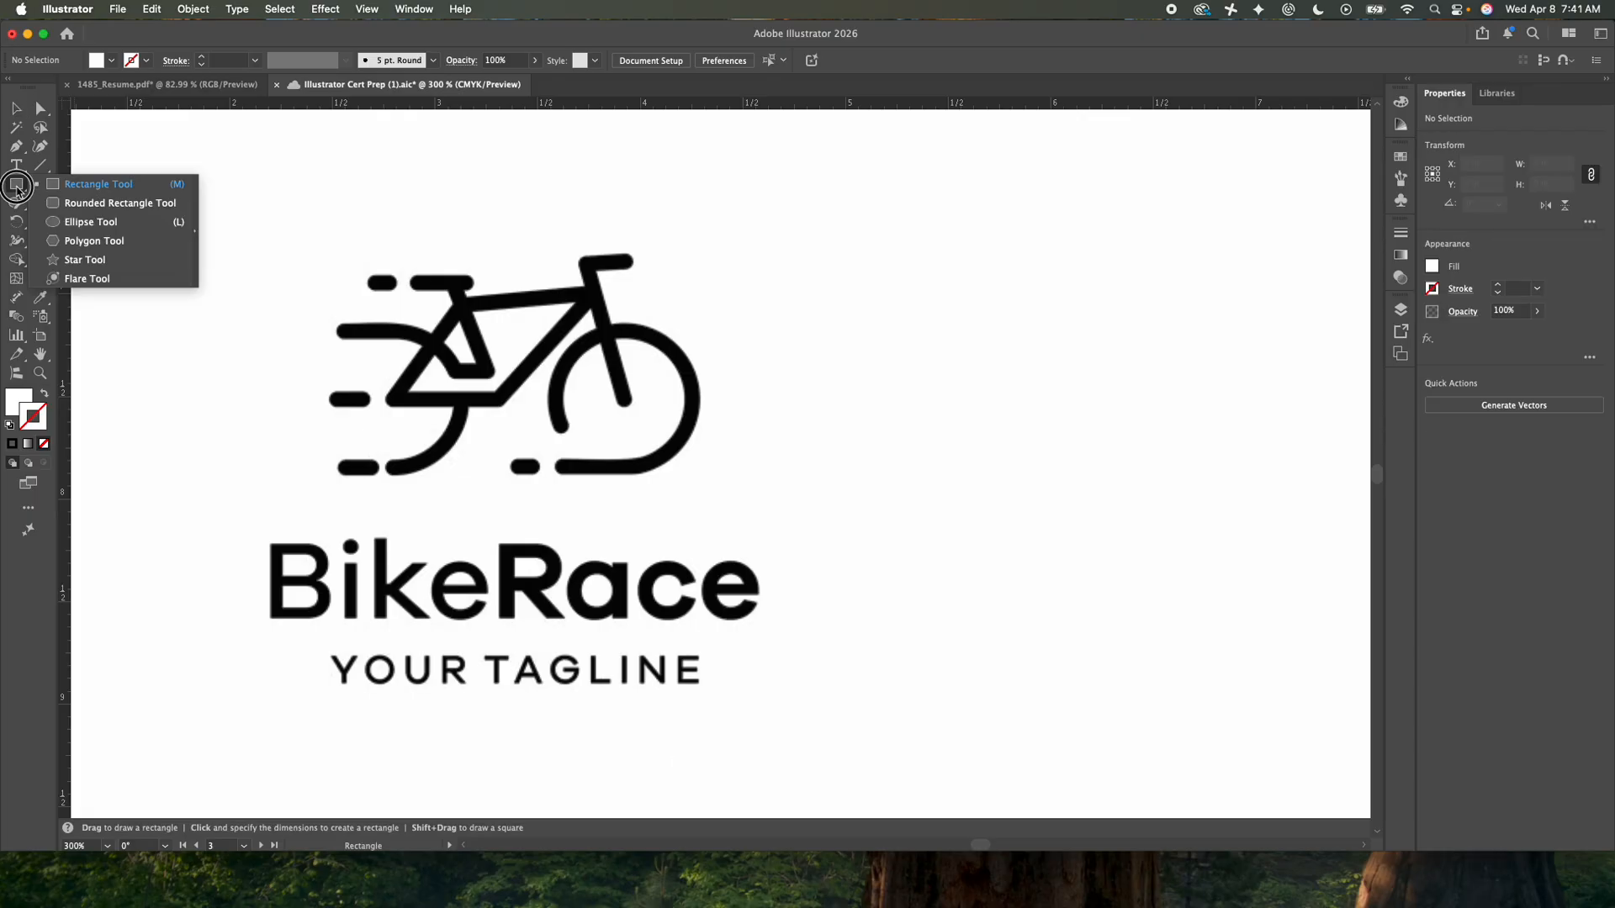
left_click(42, 187)
left_click(17, 147)
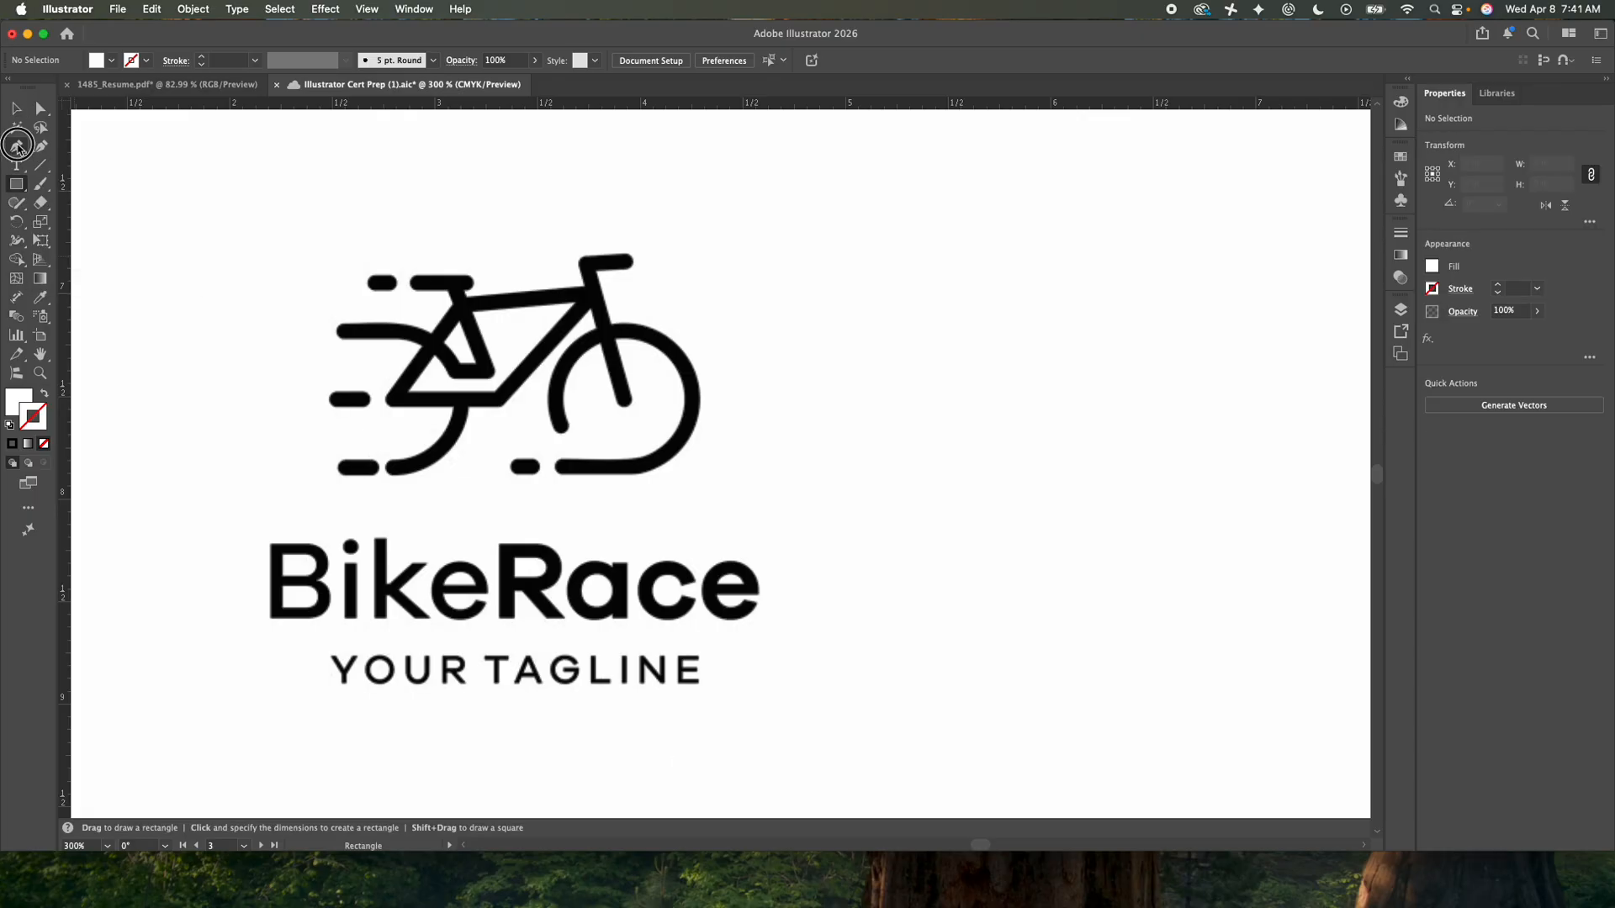
left_click(394, 397)
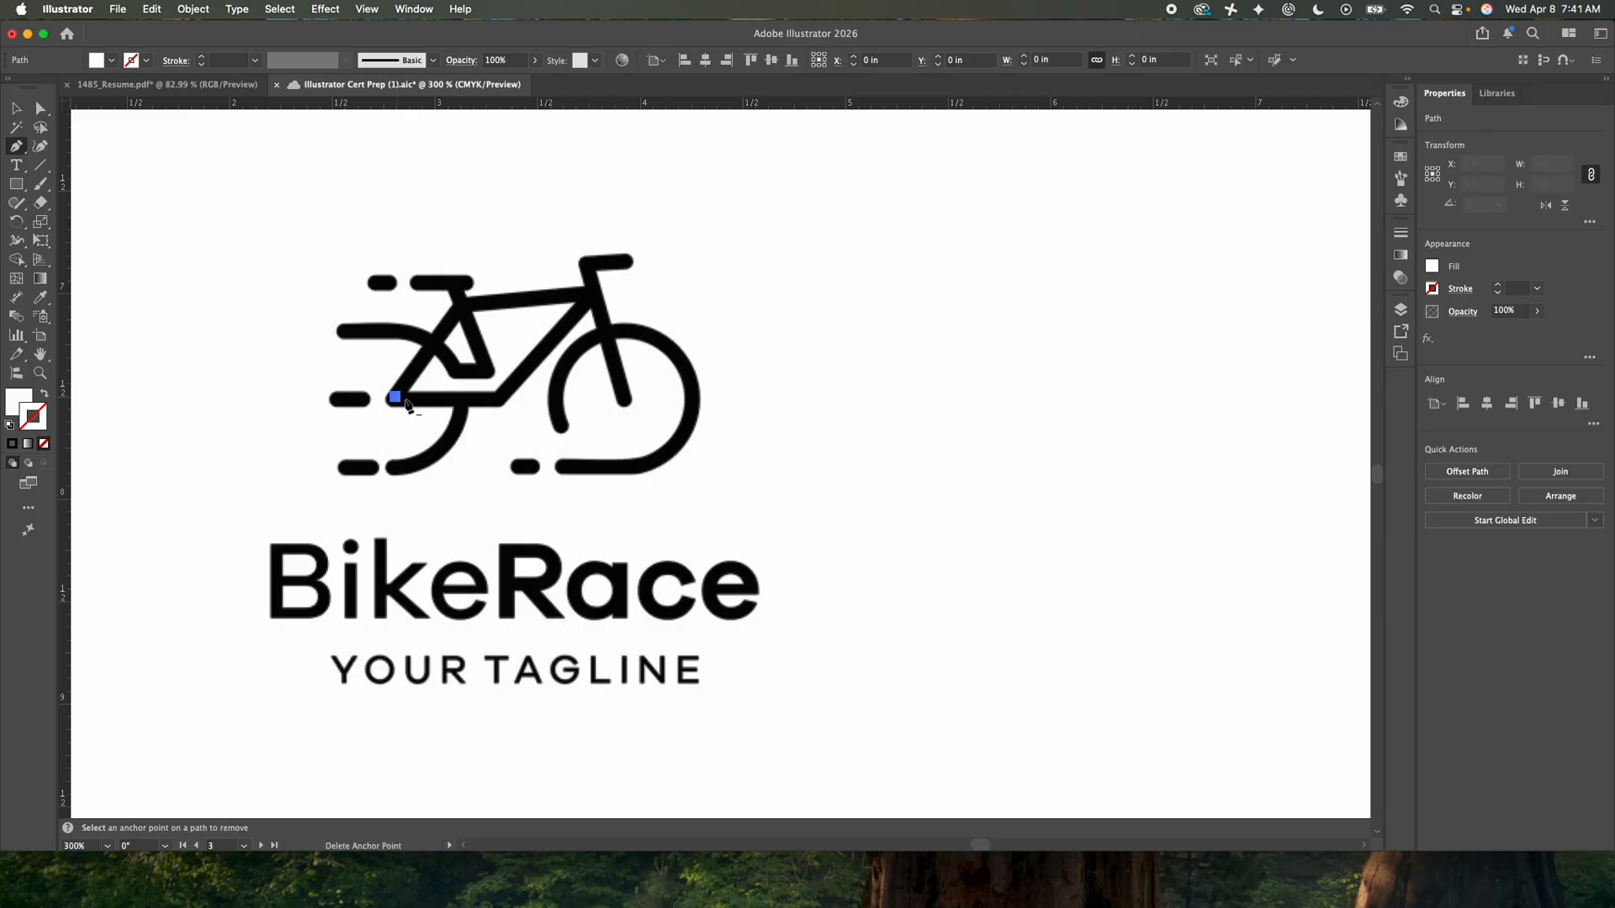
left_click(497, 399)
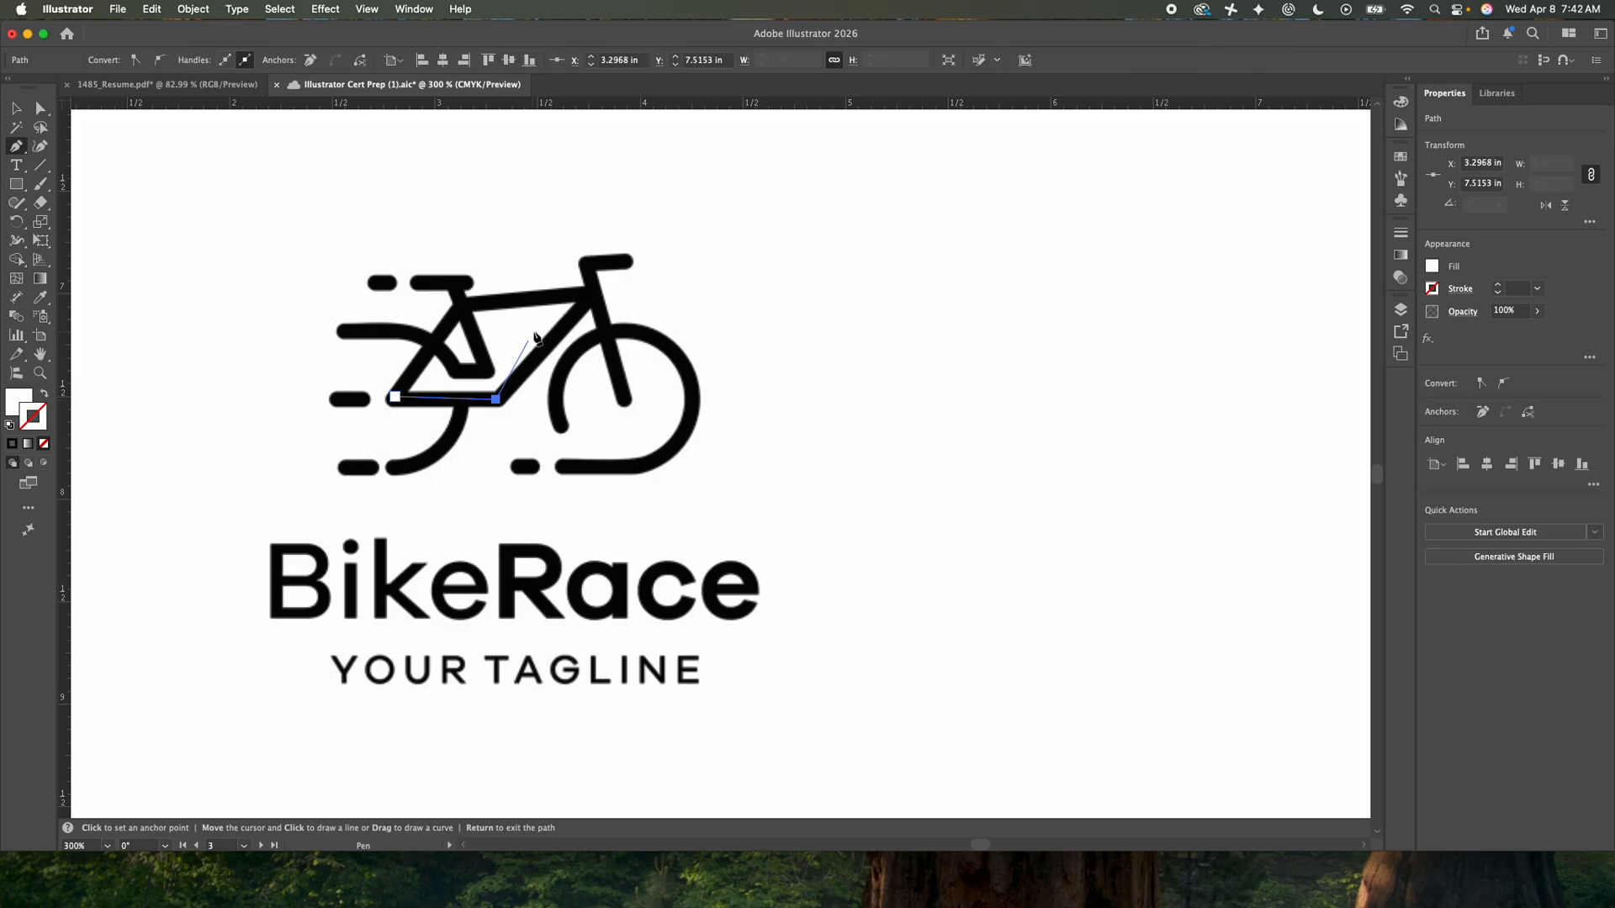
left_click(594, 292)
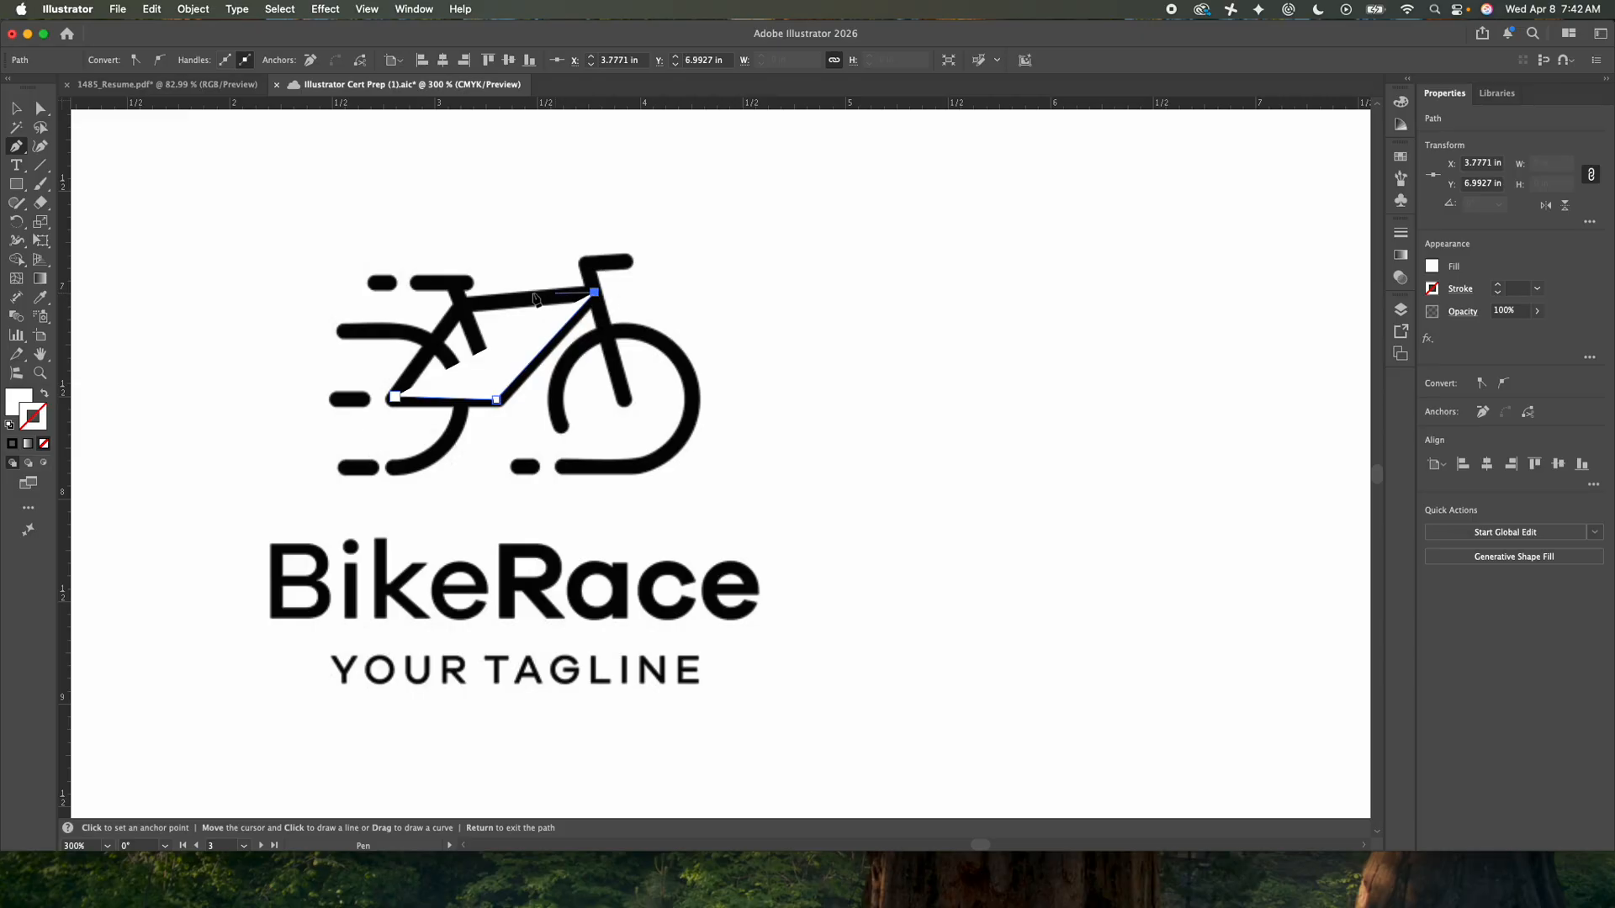
left_click(461, 307)
left_click(394, 397)
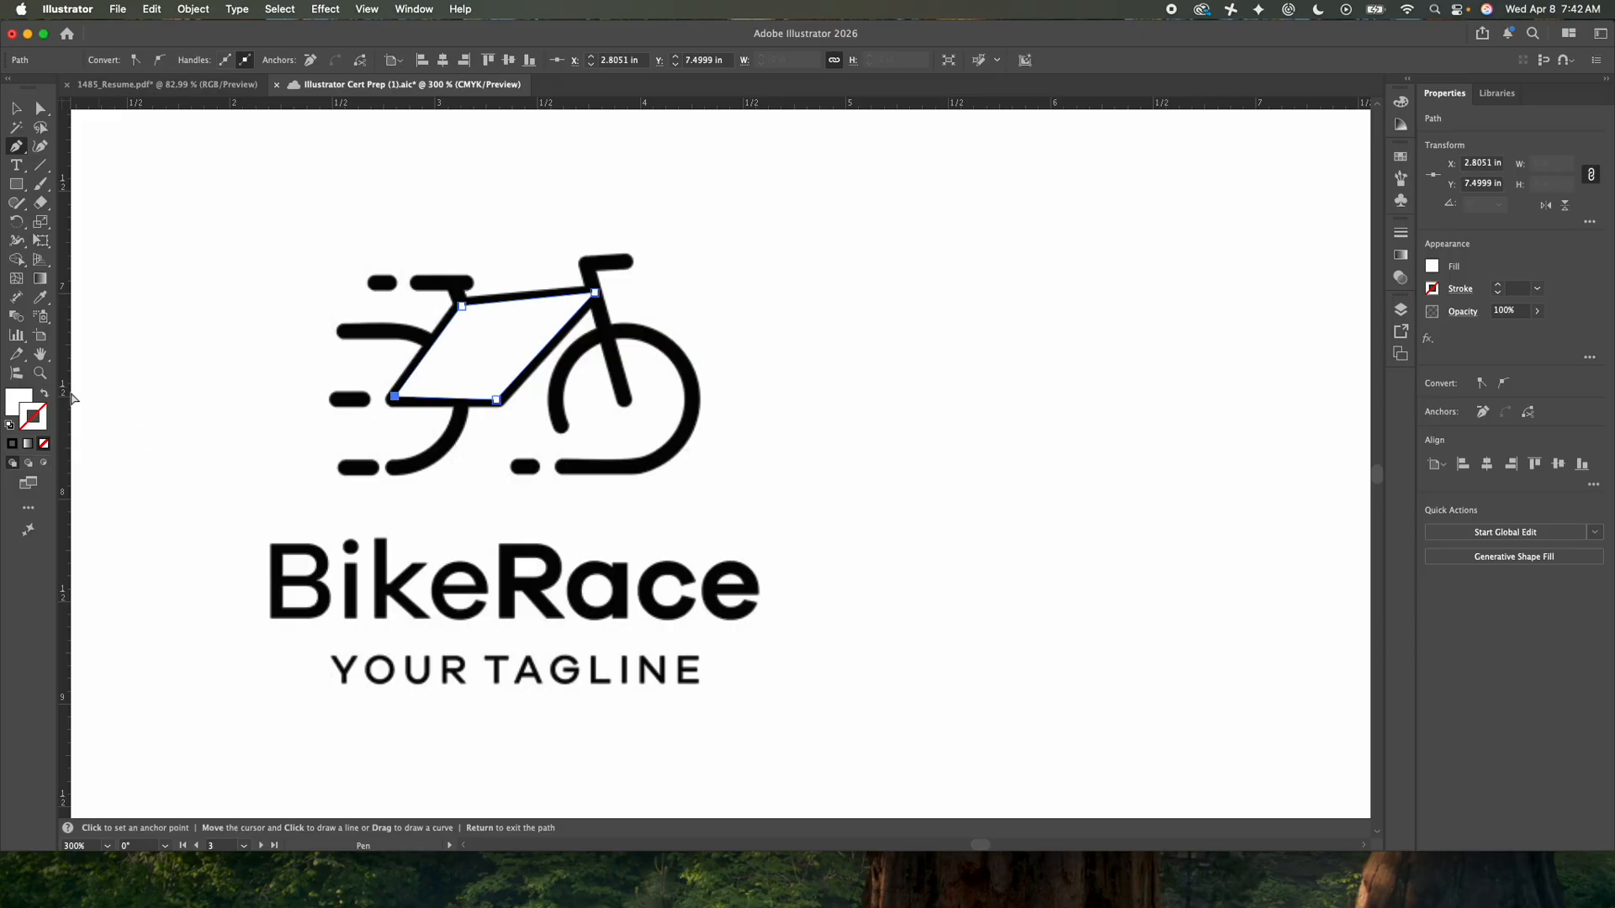
left_click(45, 392)
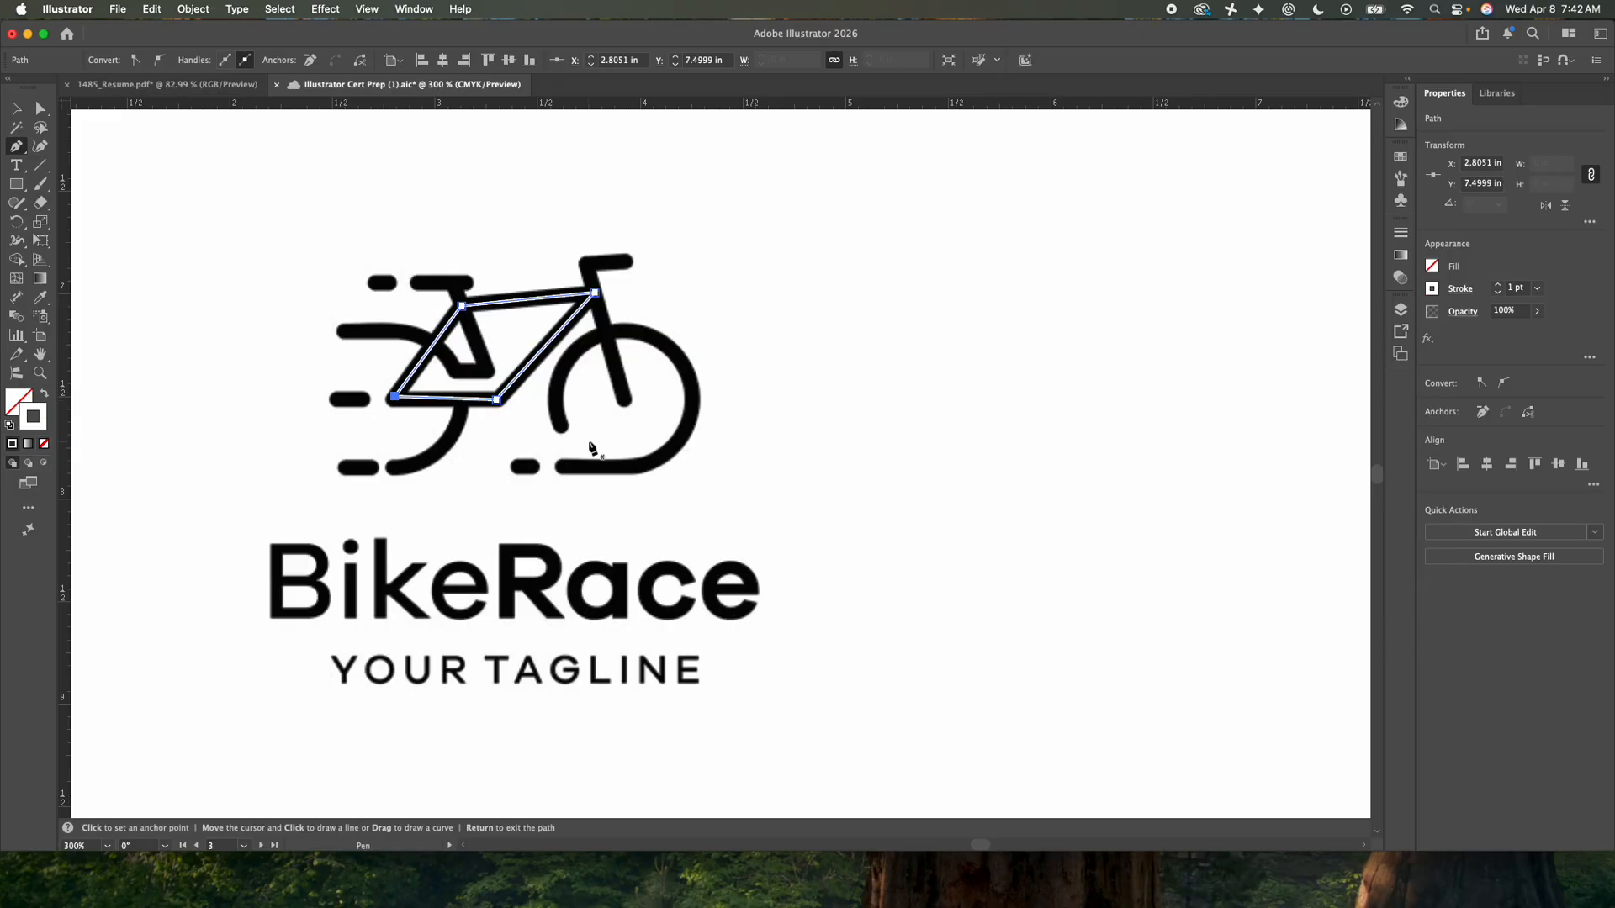
- Trace the handlebar and fork as one open path with the Pen tool
left_click(627, 262)
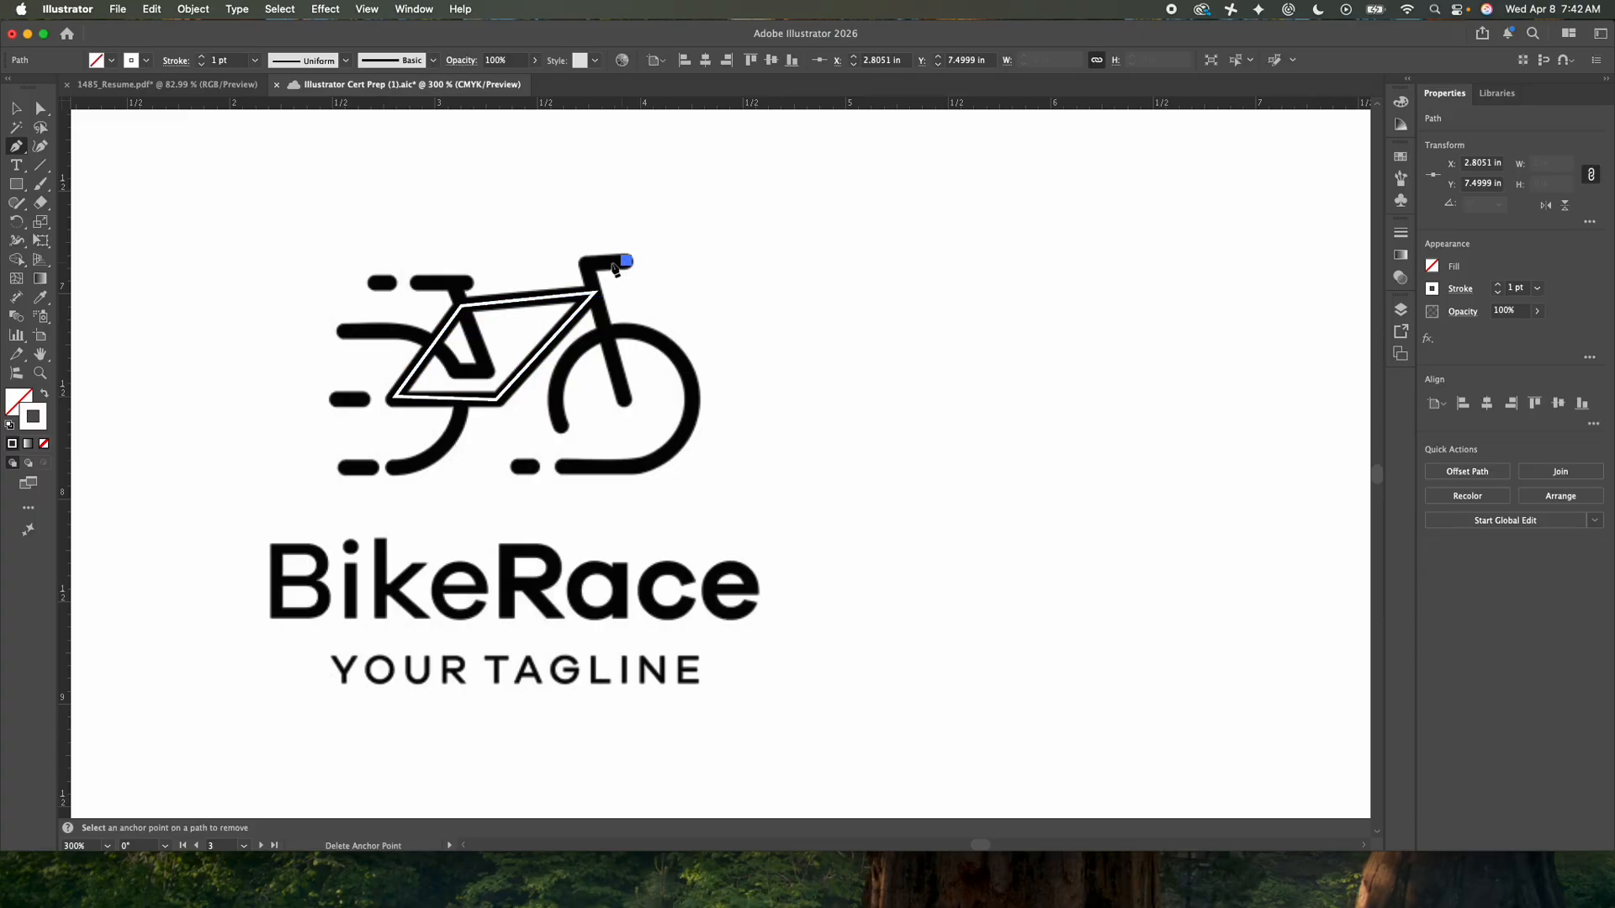
left_click(584, 265)
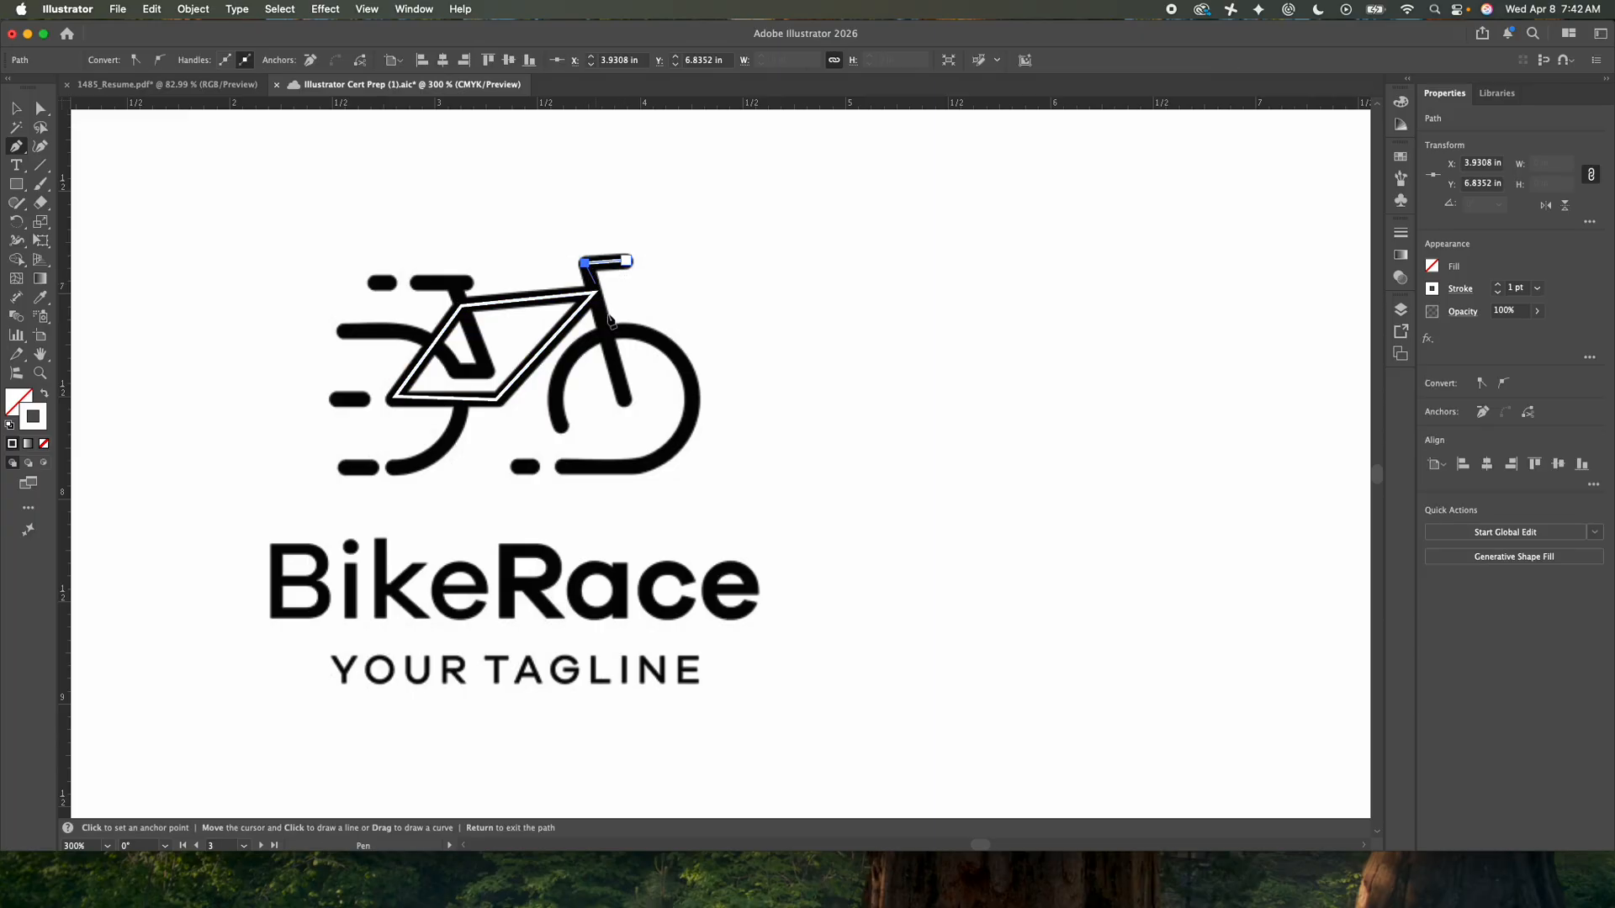
left_click(625, 402)
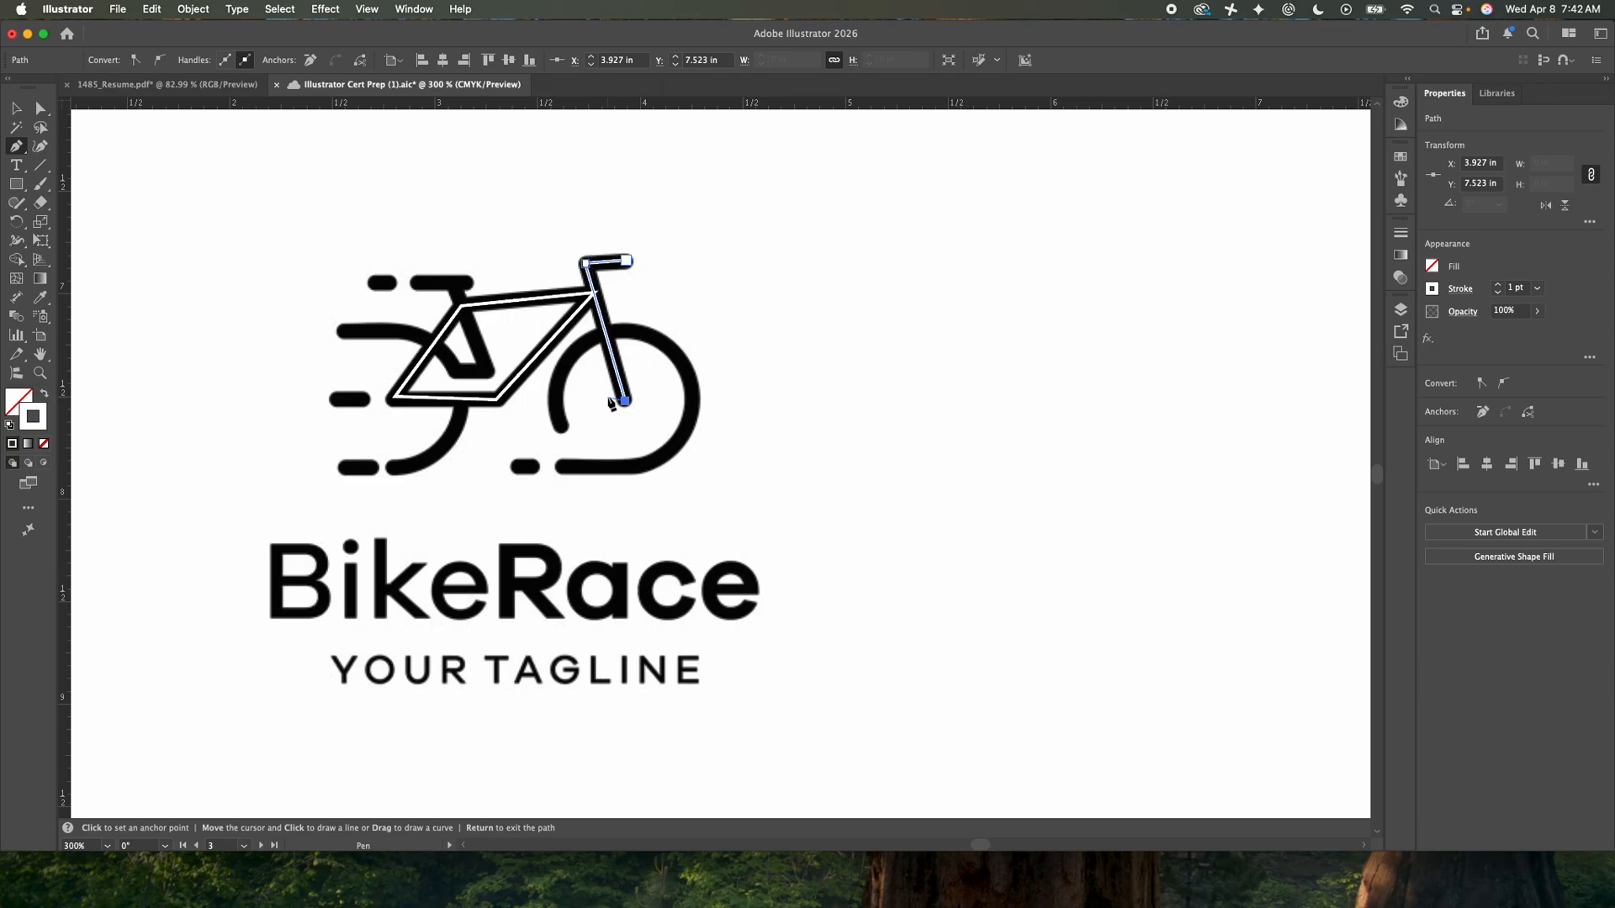
key("Escape")
- Draw the seat as a short horizontal line over the saddle
left_click(465, 282)
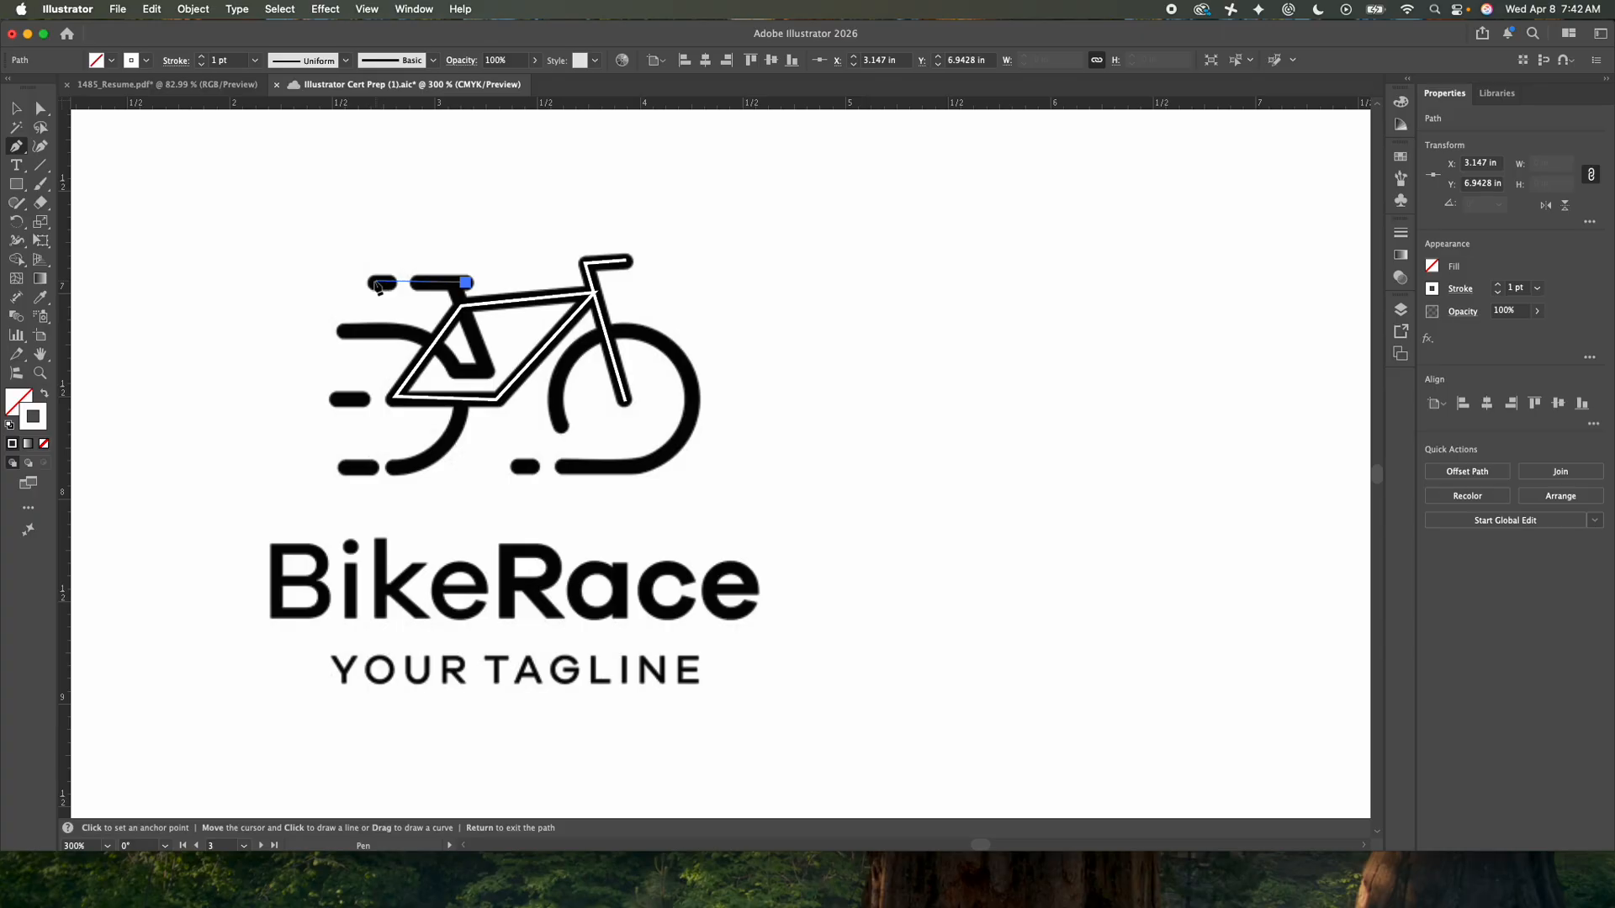
left_click(375, 285)
left_click(375, 285)
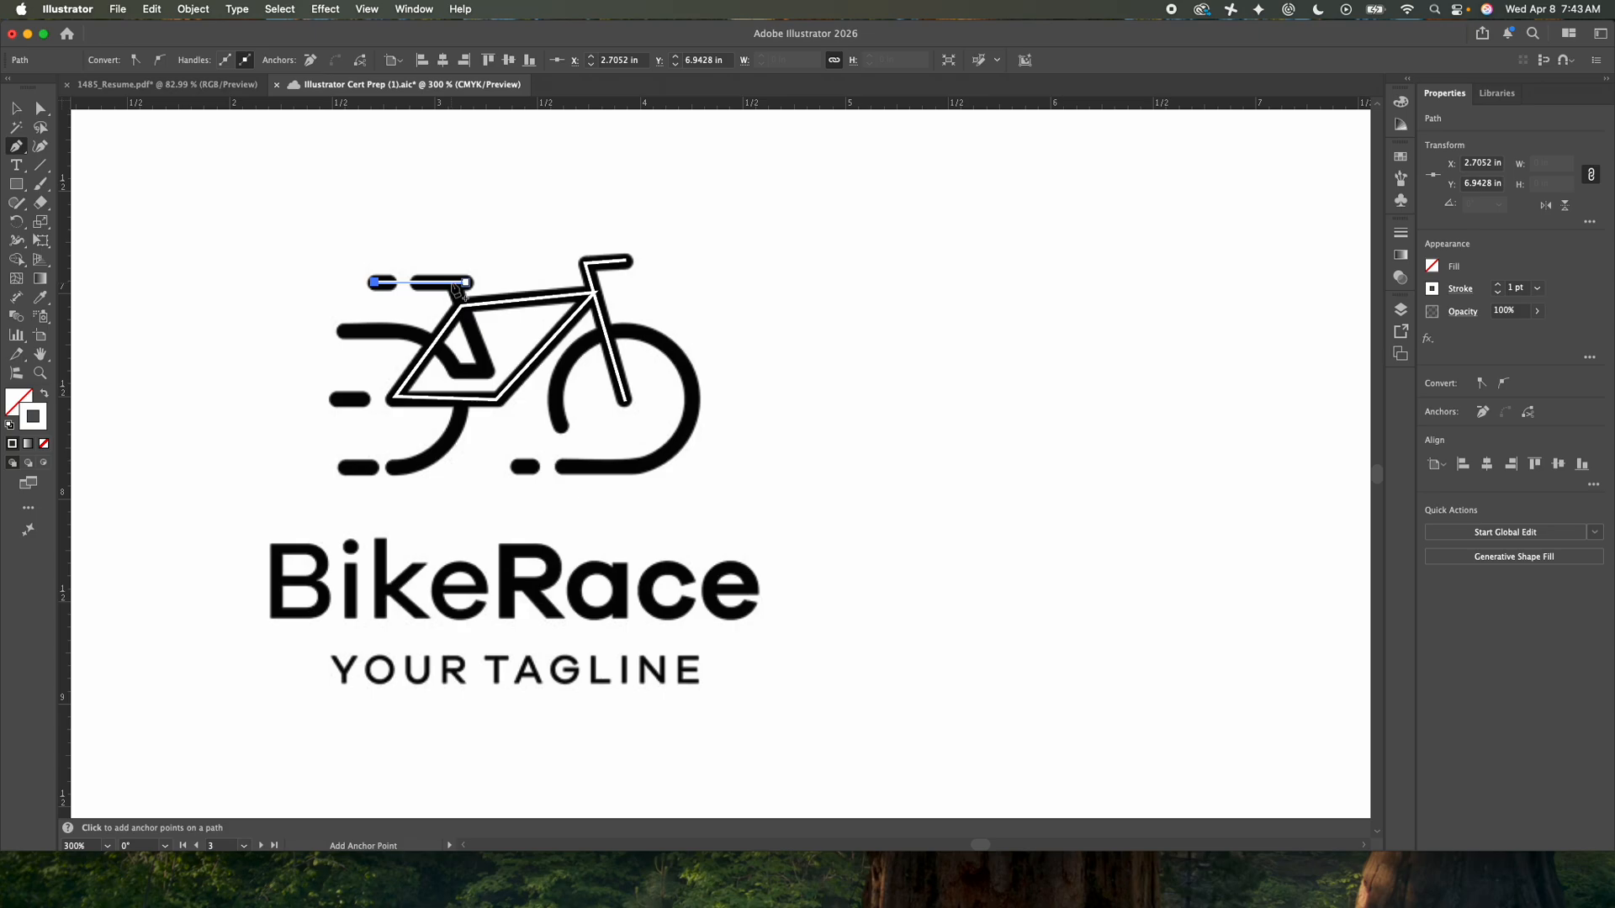
- Trace the seat tube down to the lower frame and along its short bottom bar
scroll(455, 291, "up", 3)
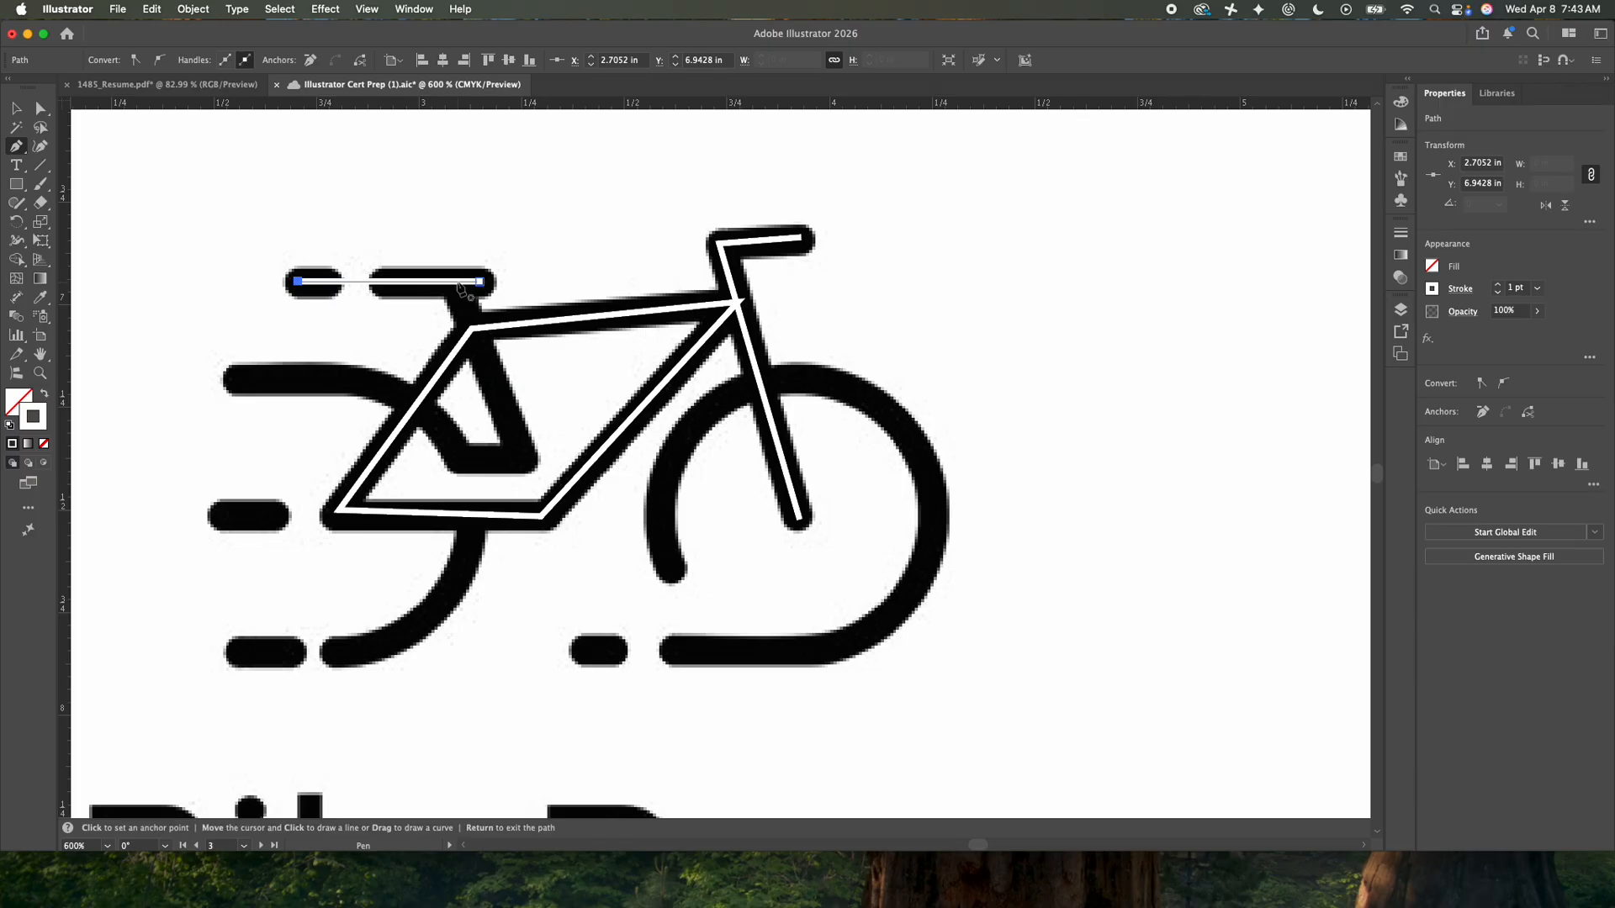
left_click(457, 281)
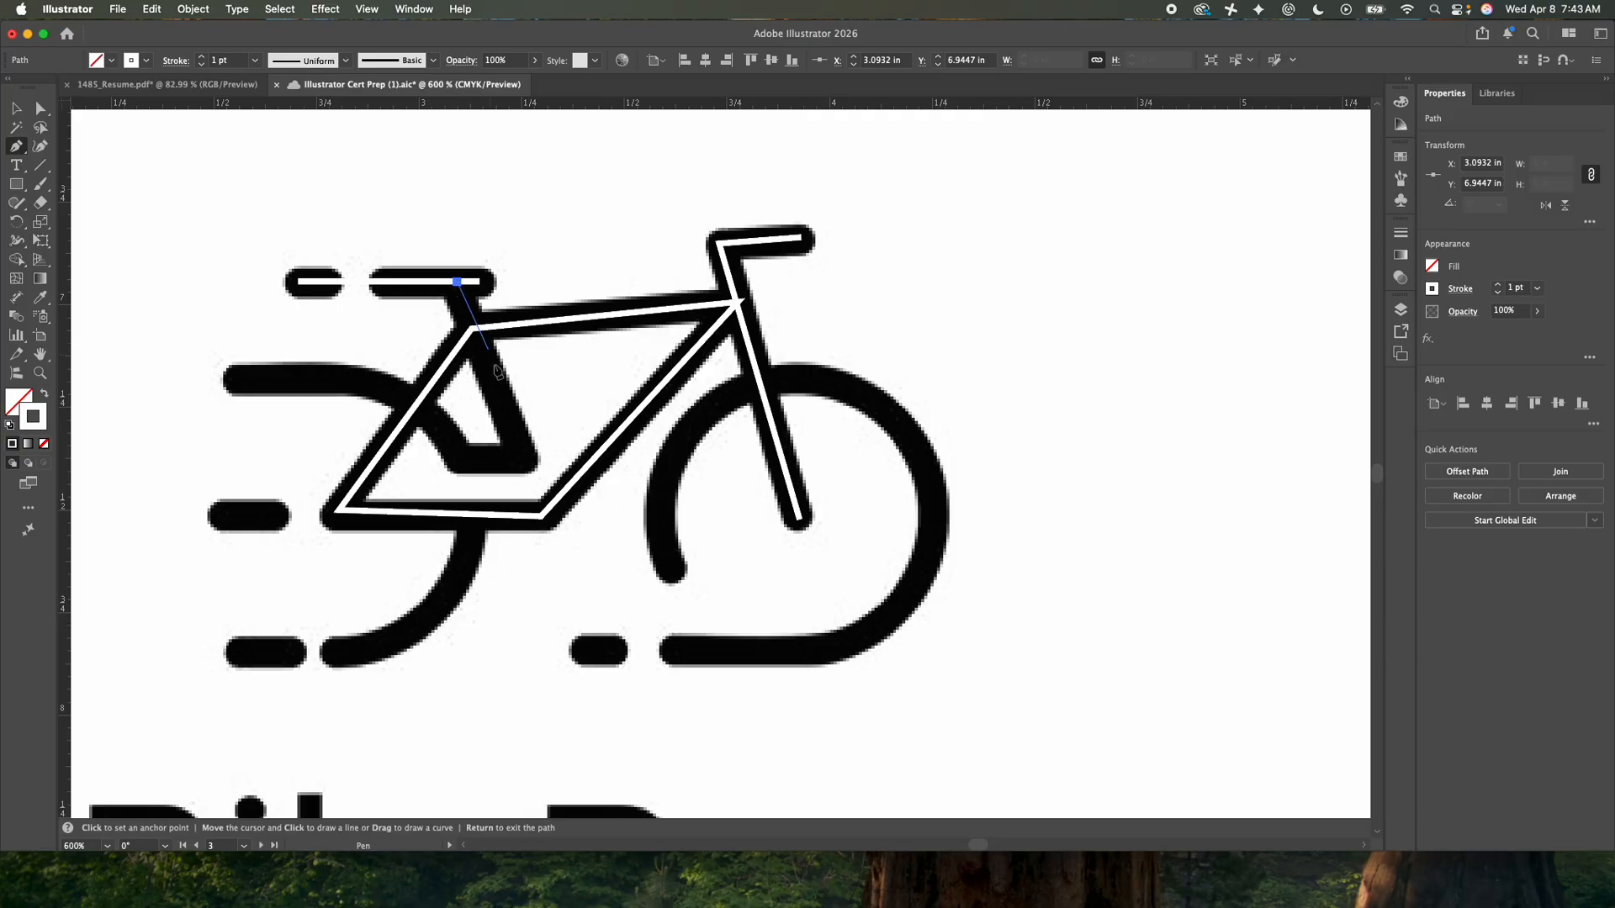
left_click(522, 457)
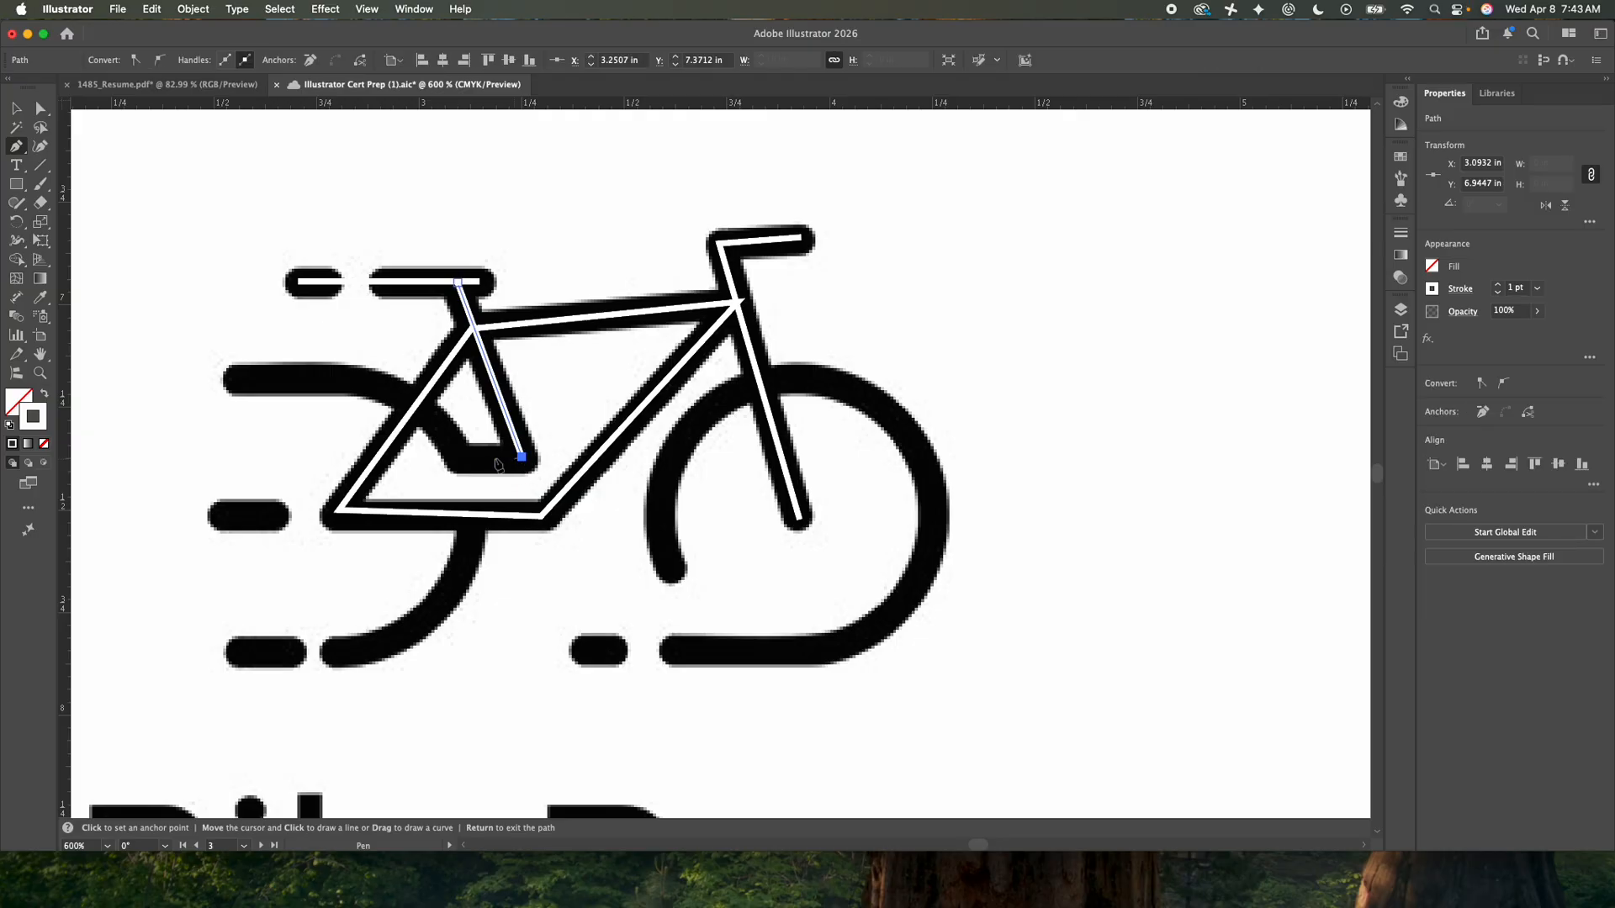
left_click(461, 457)
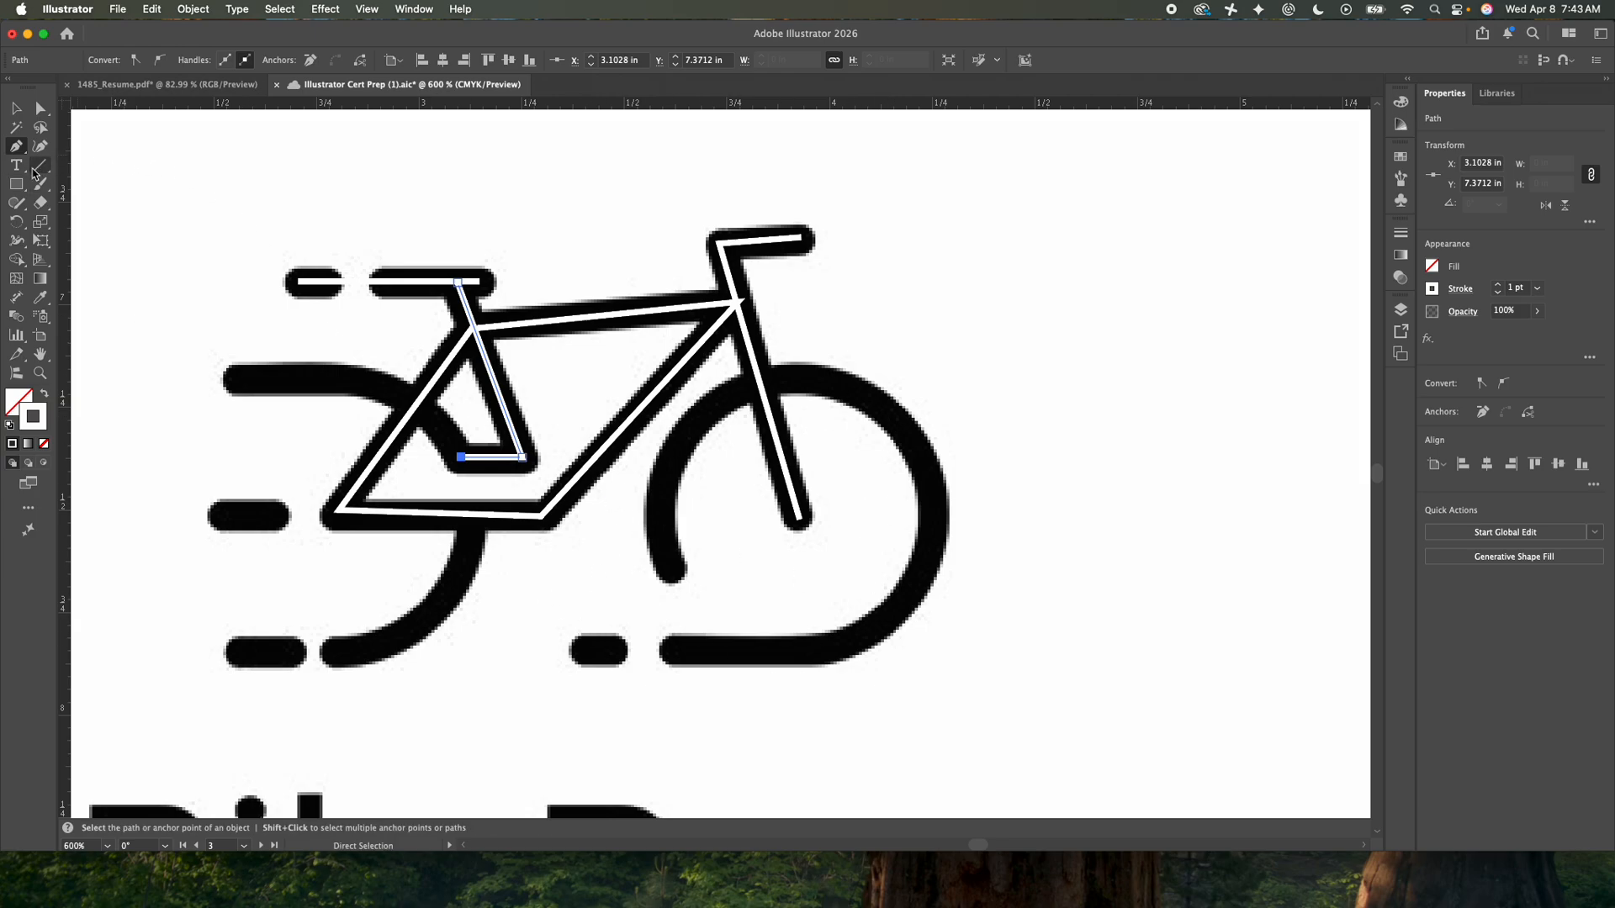
- Draw circles about 0.66 in wide over the front and rear wheels with the Ellipse tool
left_click(17, 185)
left_click(101, 222)
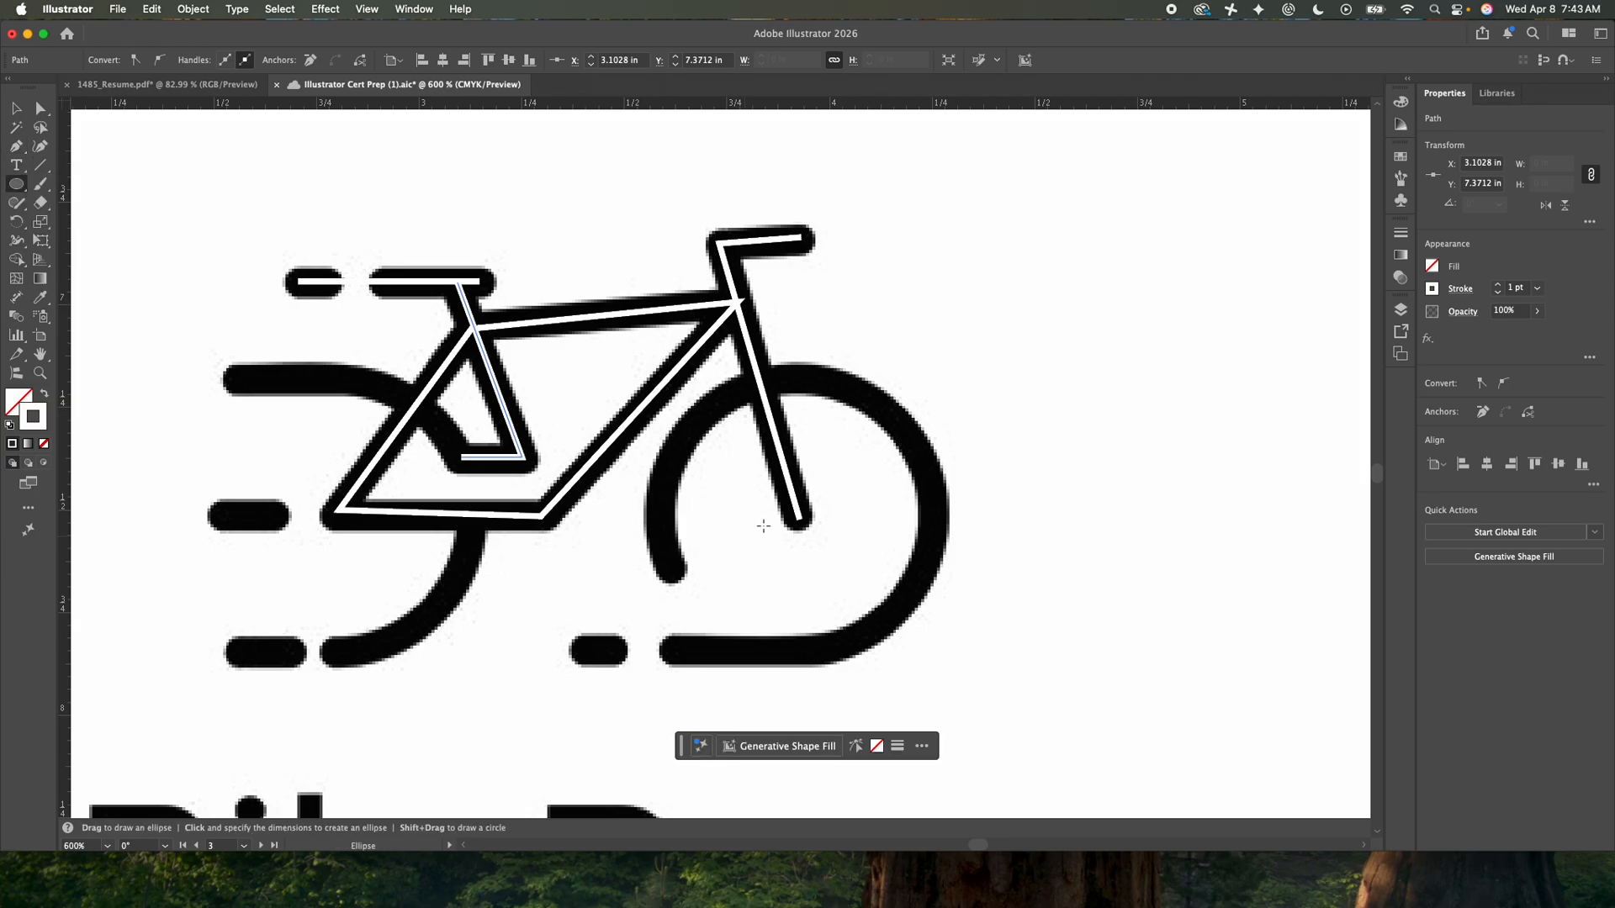
left_click_drag(797, 519, 918, 655)
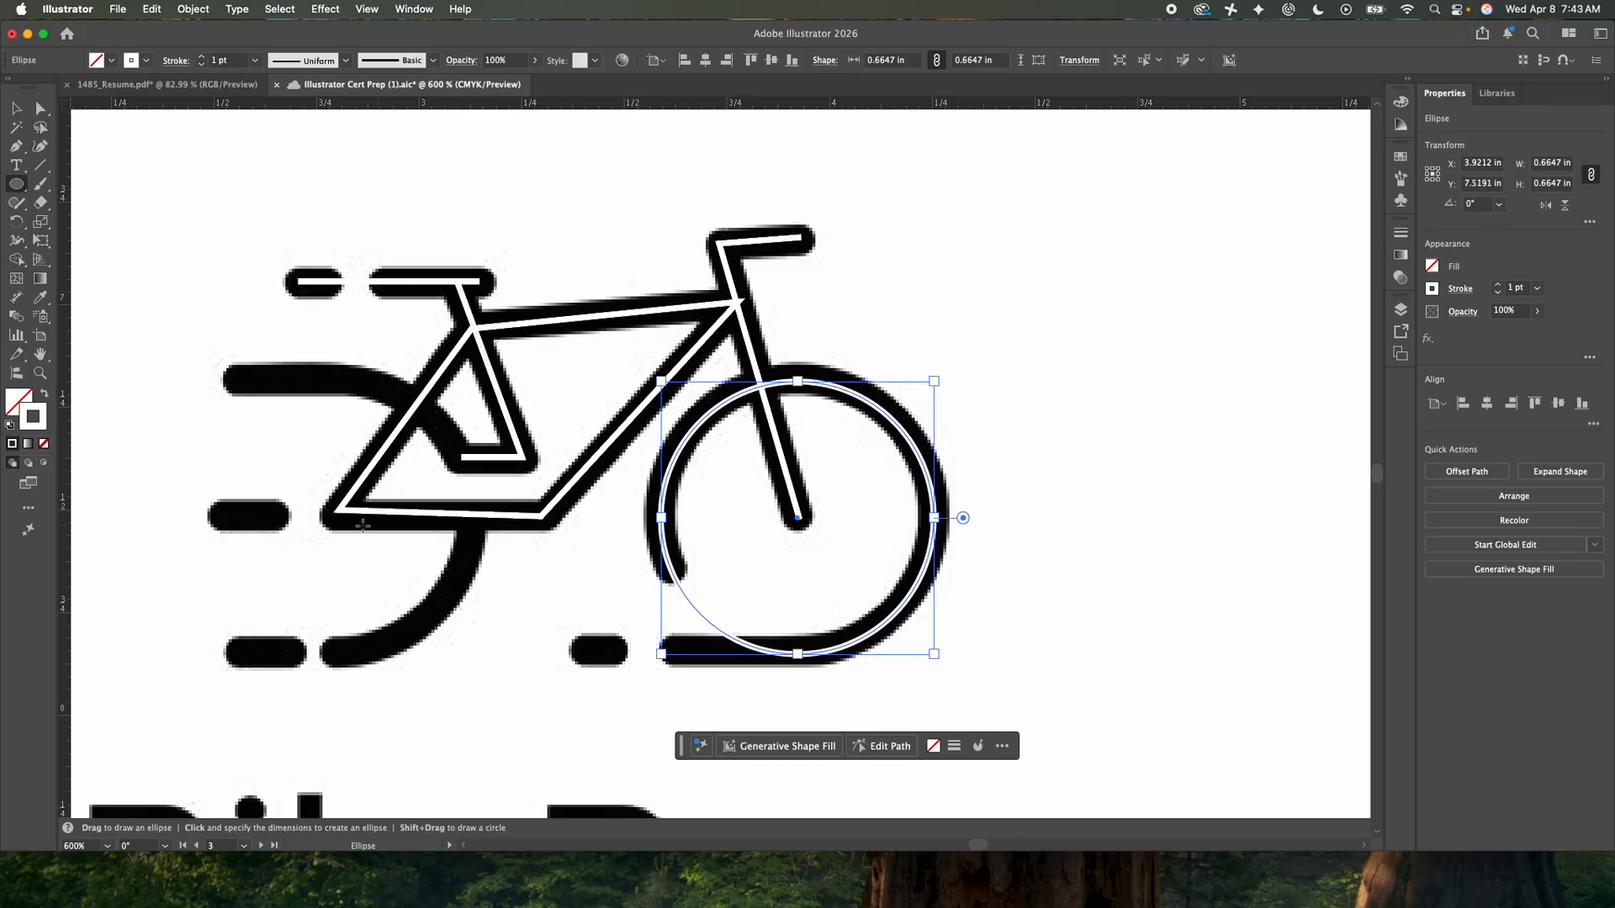
left_click_drag(335, 516, 472, 651)
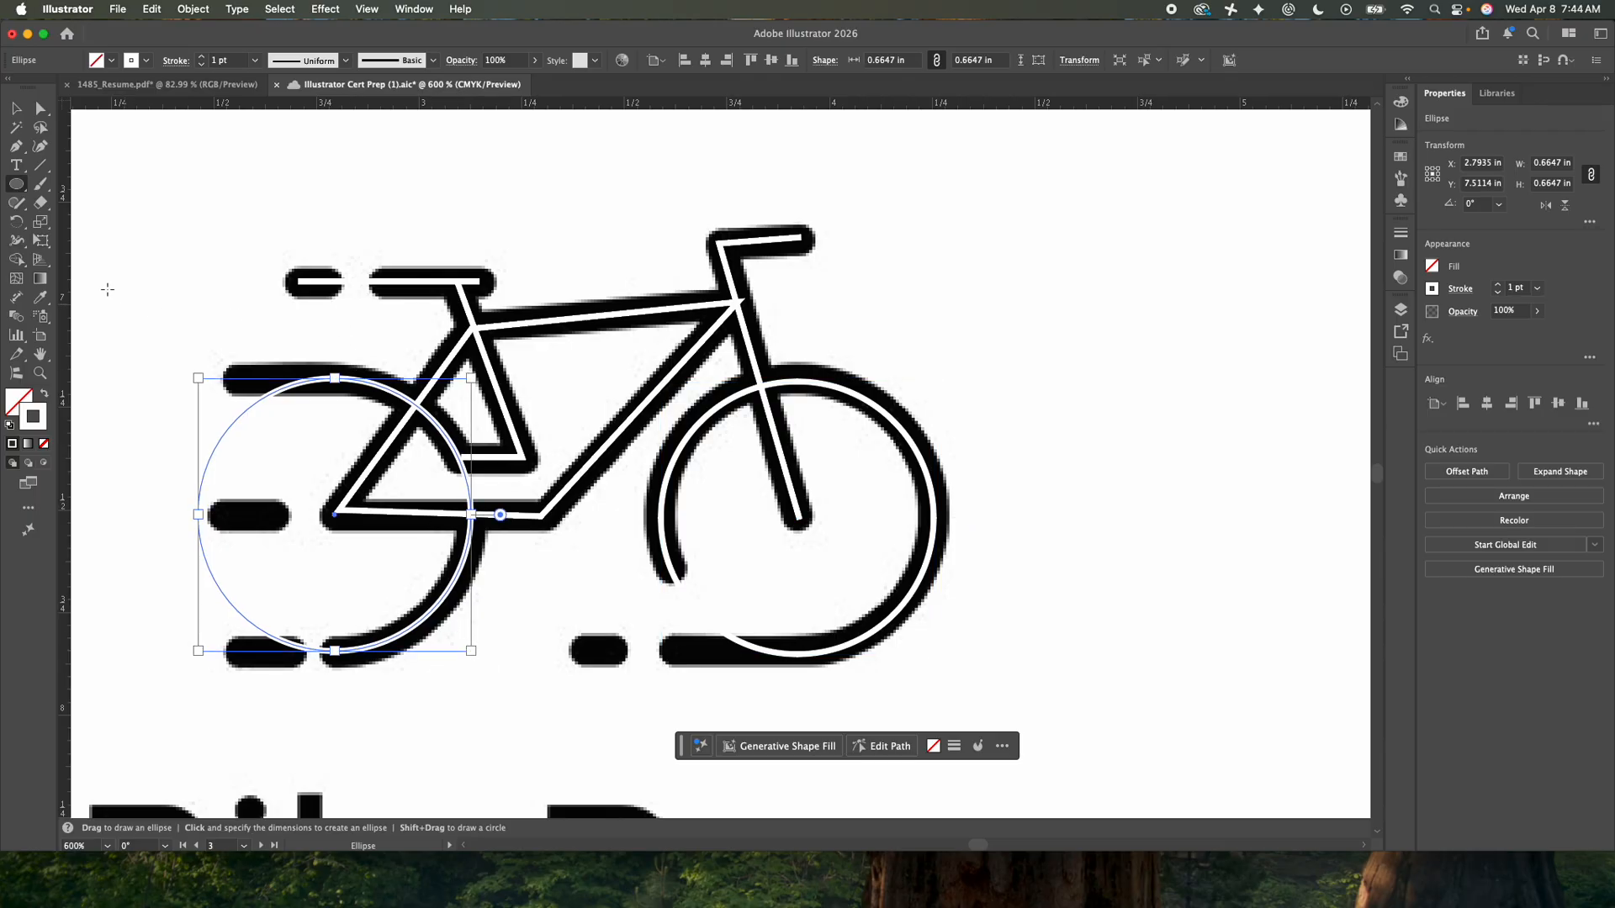
- Extend the rear wheel circle leftward with straight horizontal lines from its top and bottom
left_click(16, 145)
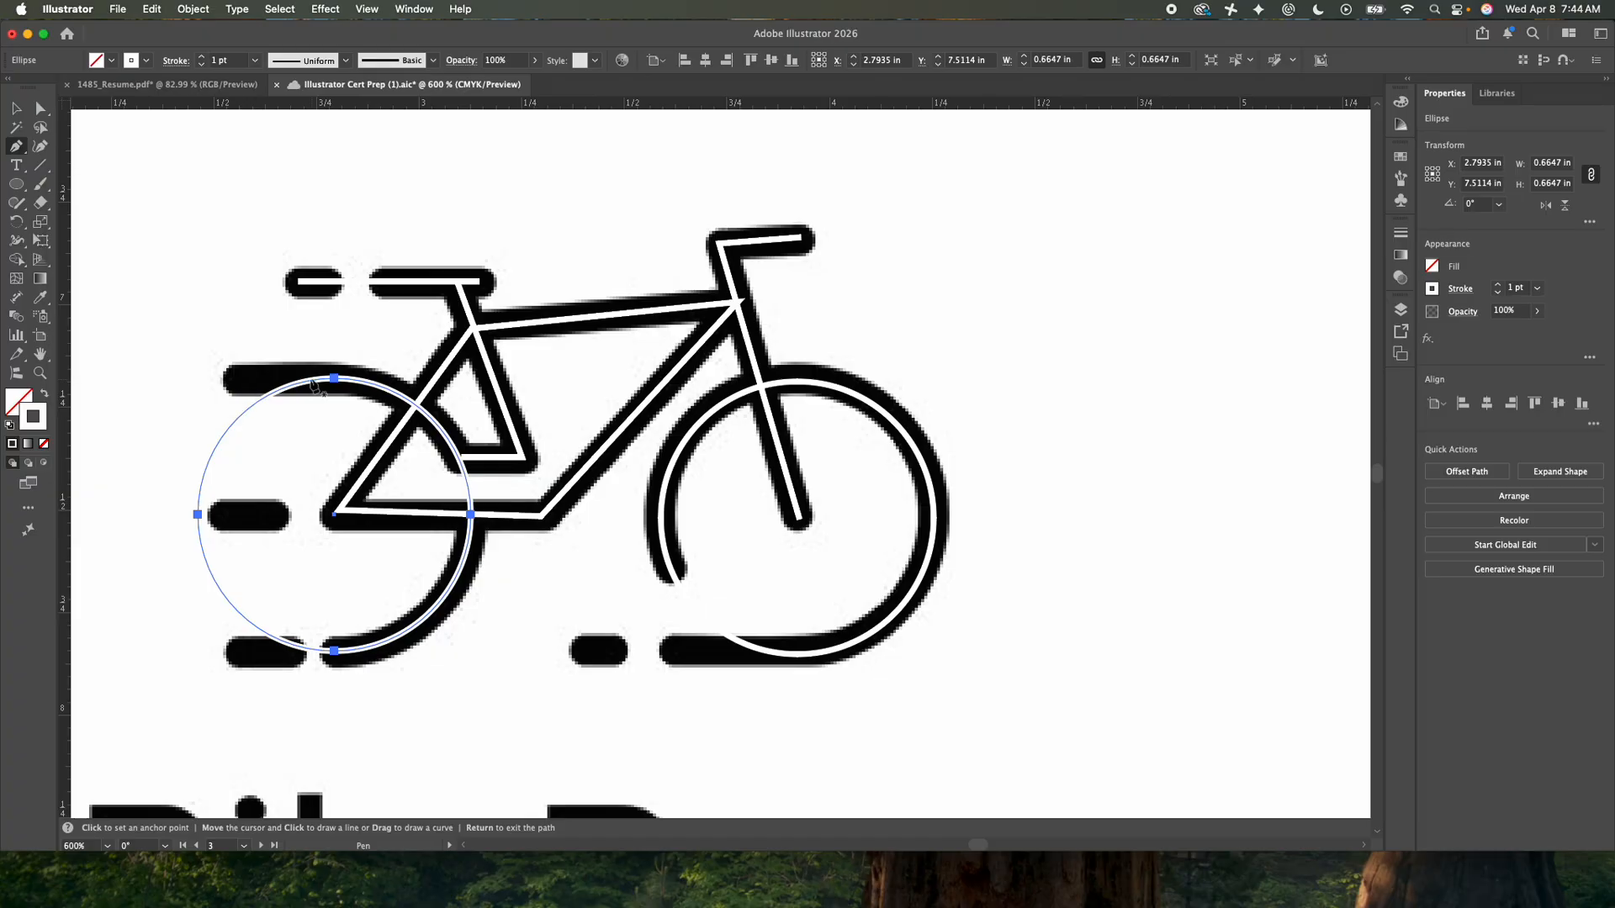
key("minus")
key("p")
left_click(334, 378)
left_click(237, 379)
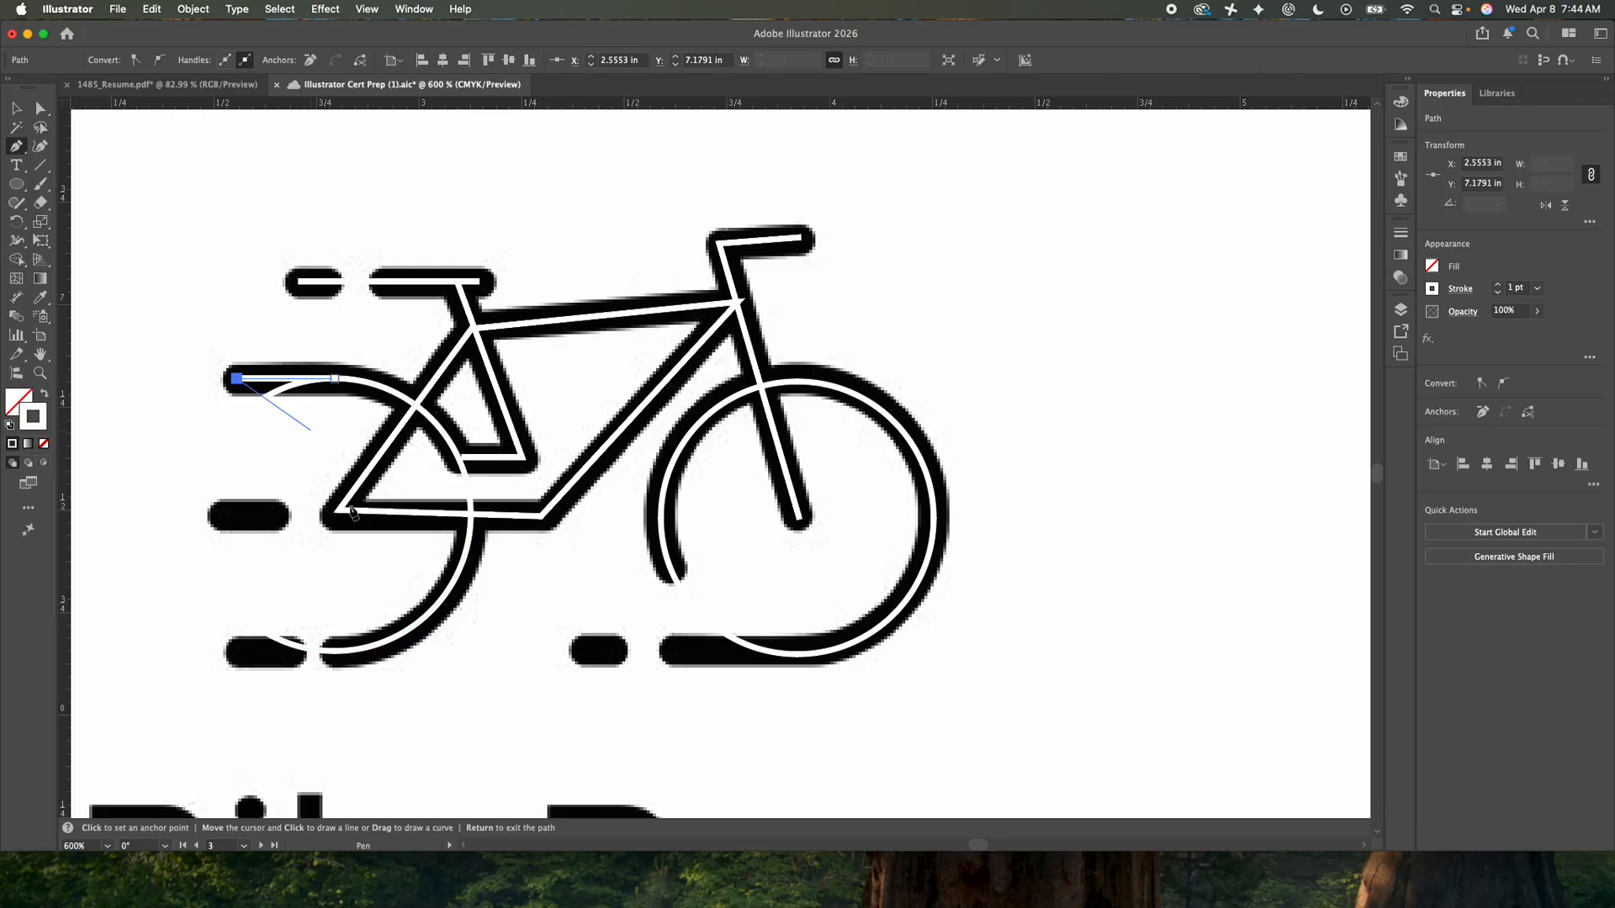
left_click(334, 652)
left_click(241, 651)
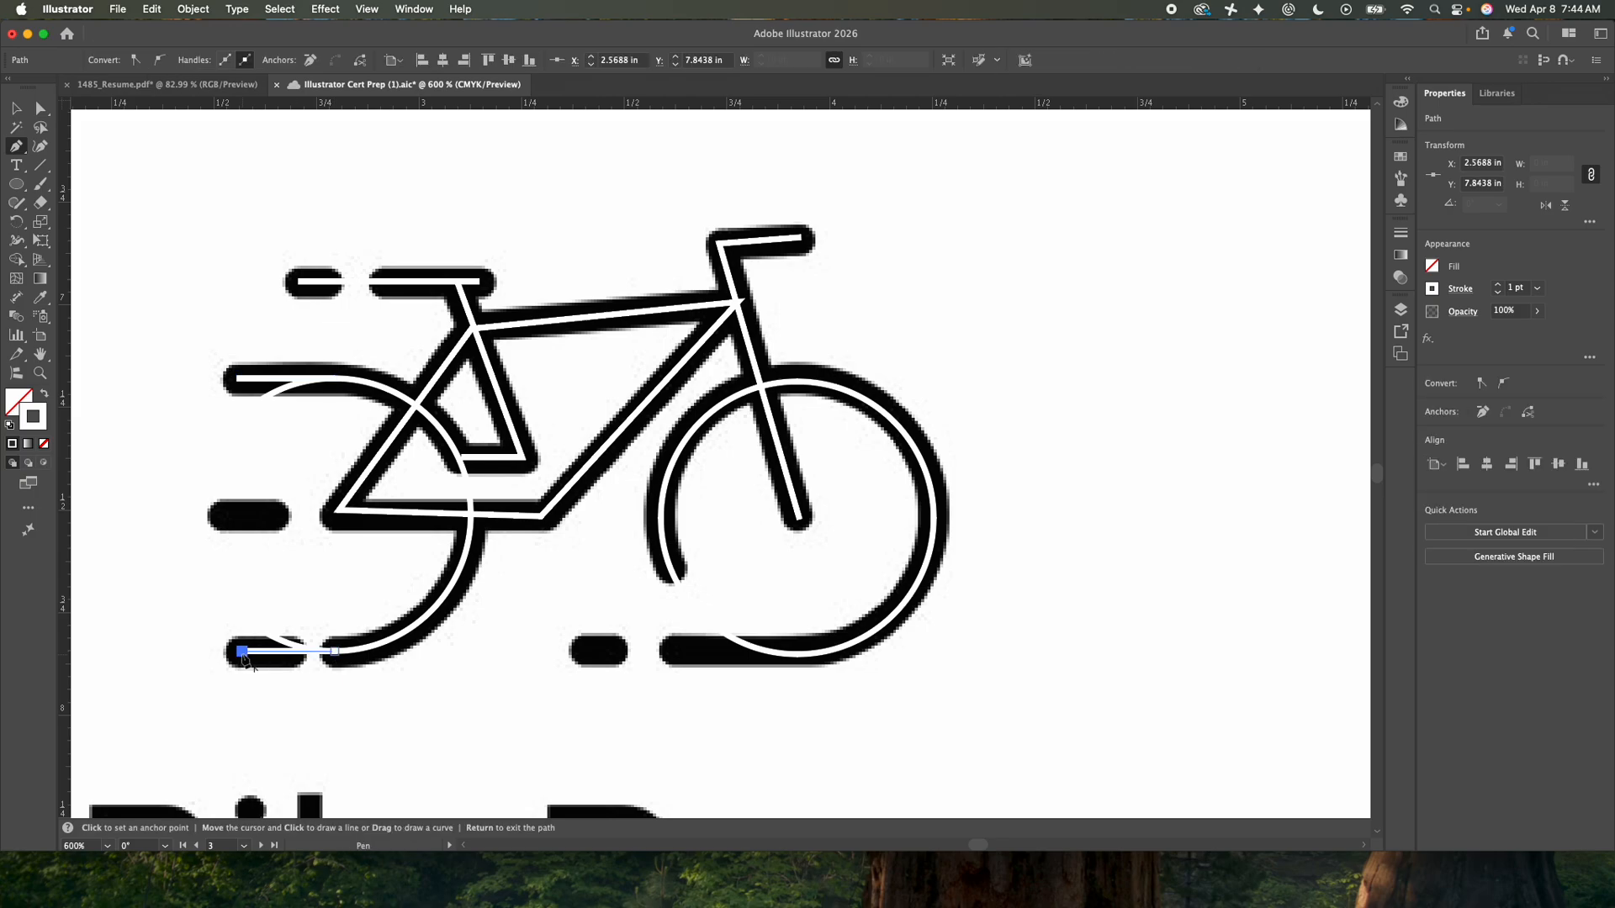
- Extend the front wheel's bottom leftward with a horizontal line to the small dash
left_click(797, 654)
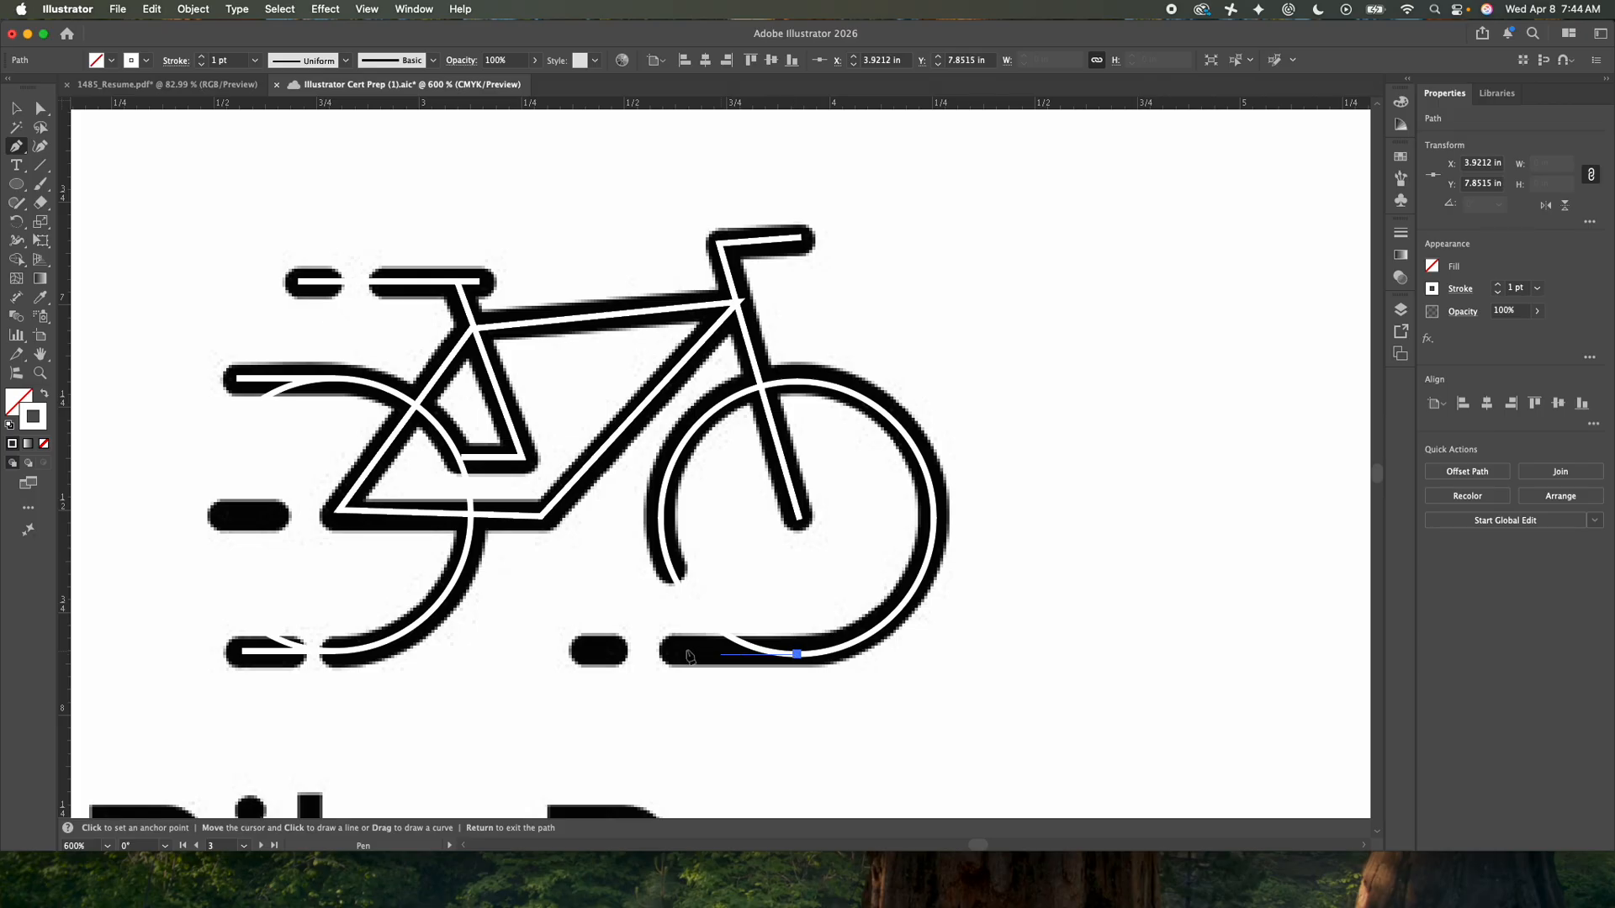
left_click(592, 654)
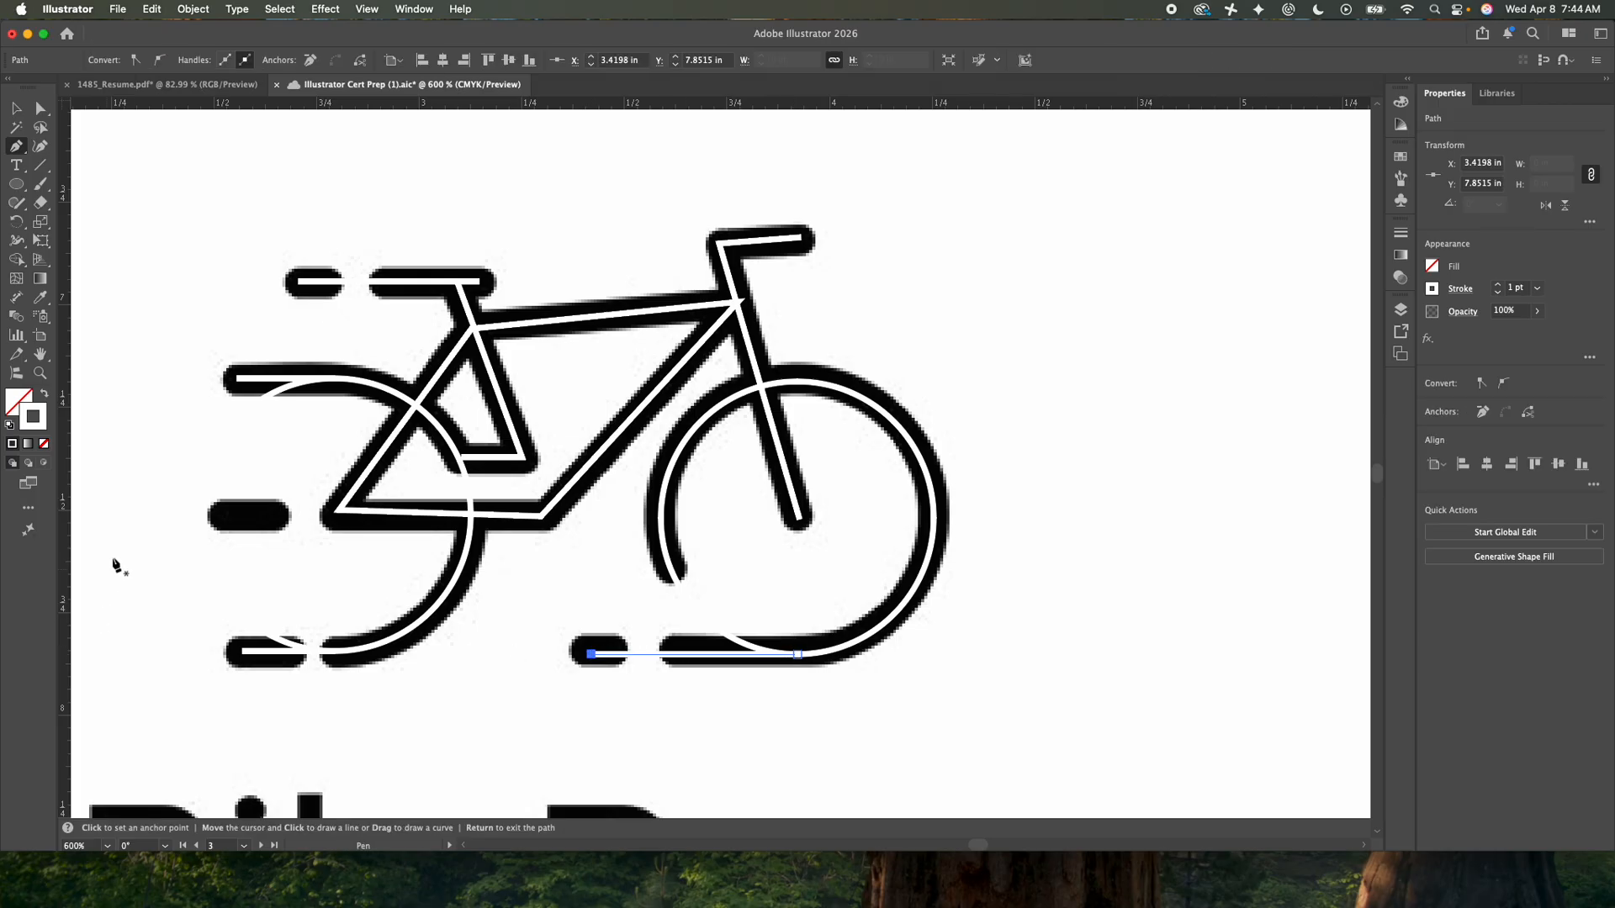
key("Return")
- Trace the left middle speed dash as a short horizontal line
left_click(275, 515)
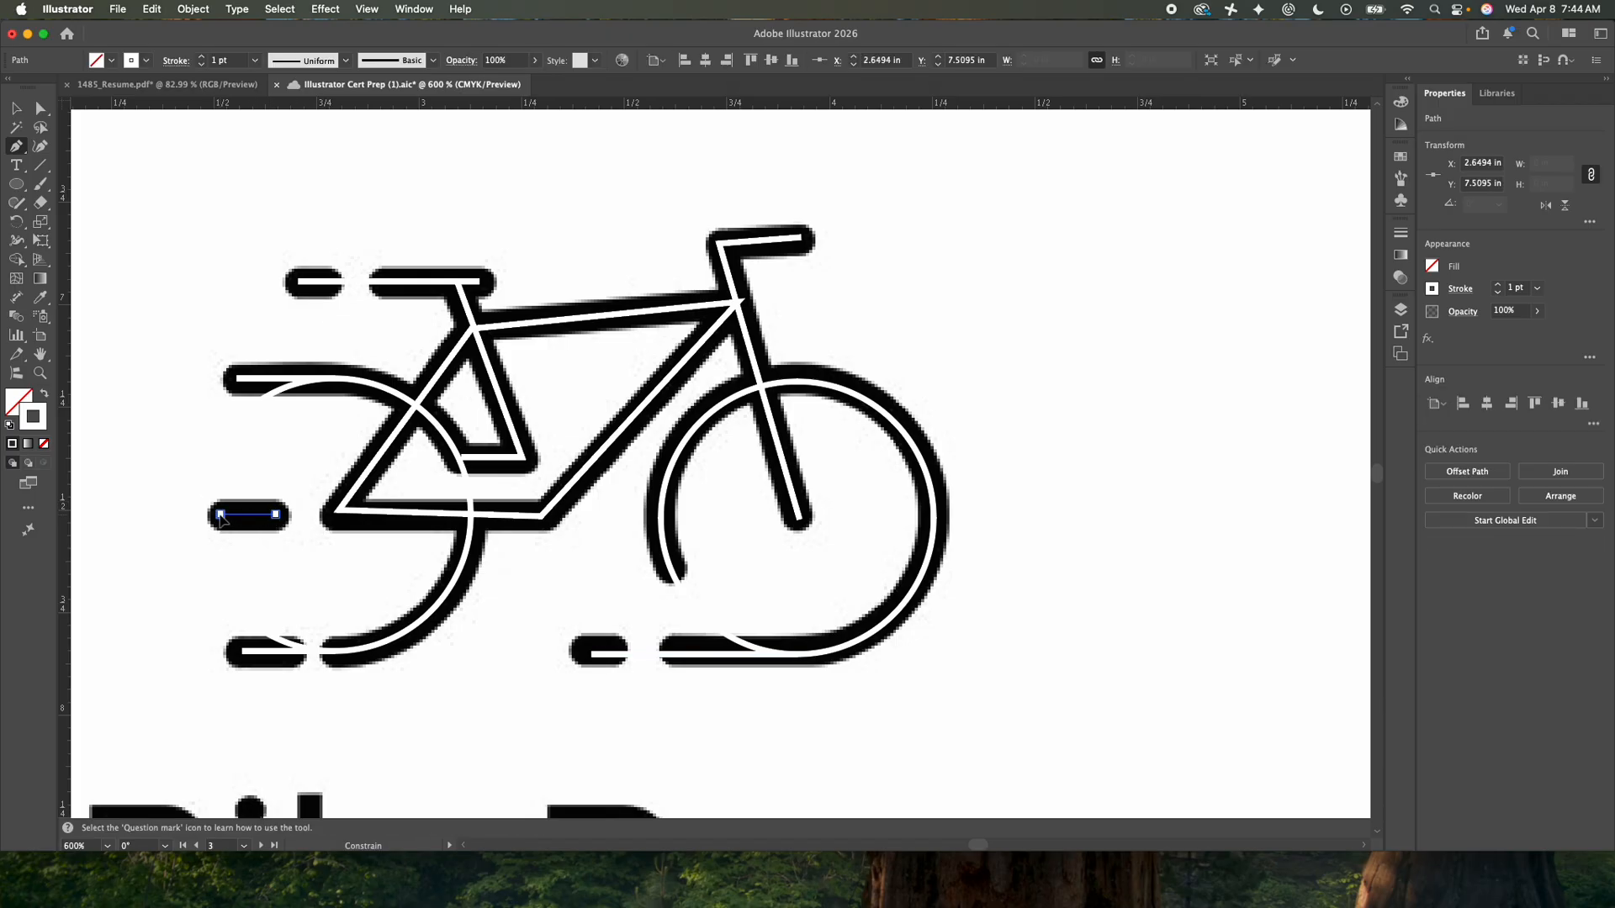
left_click(220, 515)
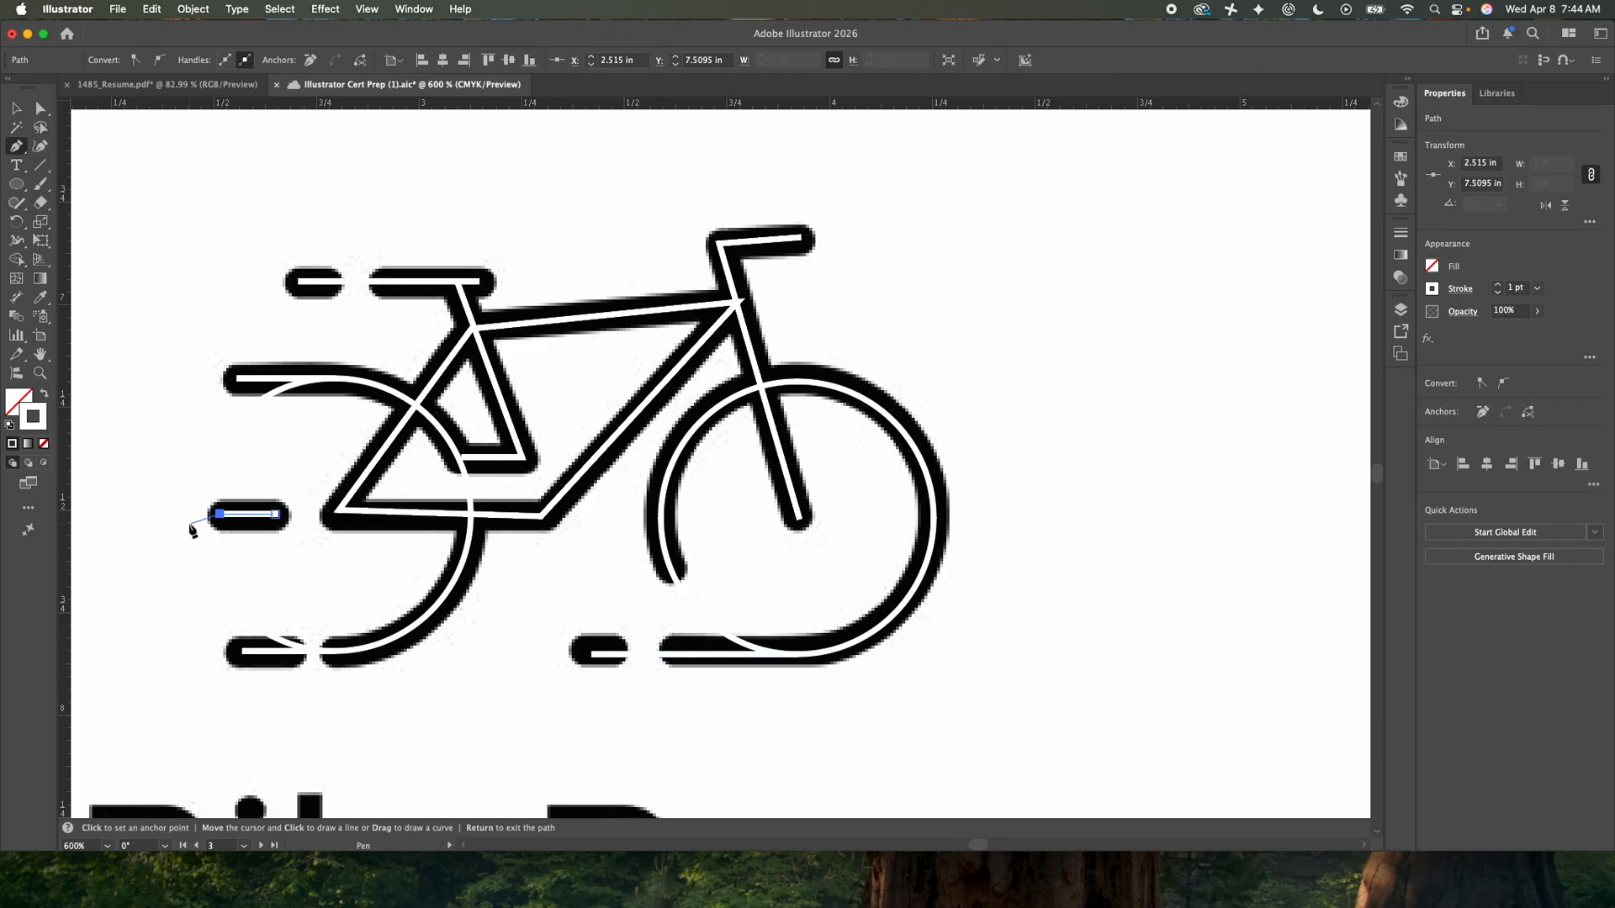
left_click(16, 108)
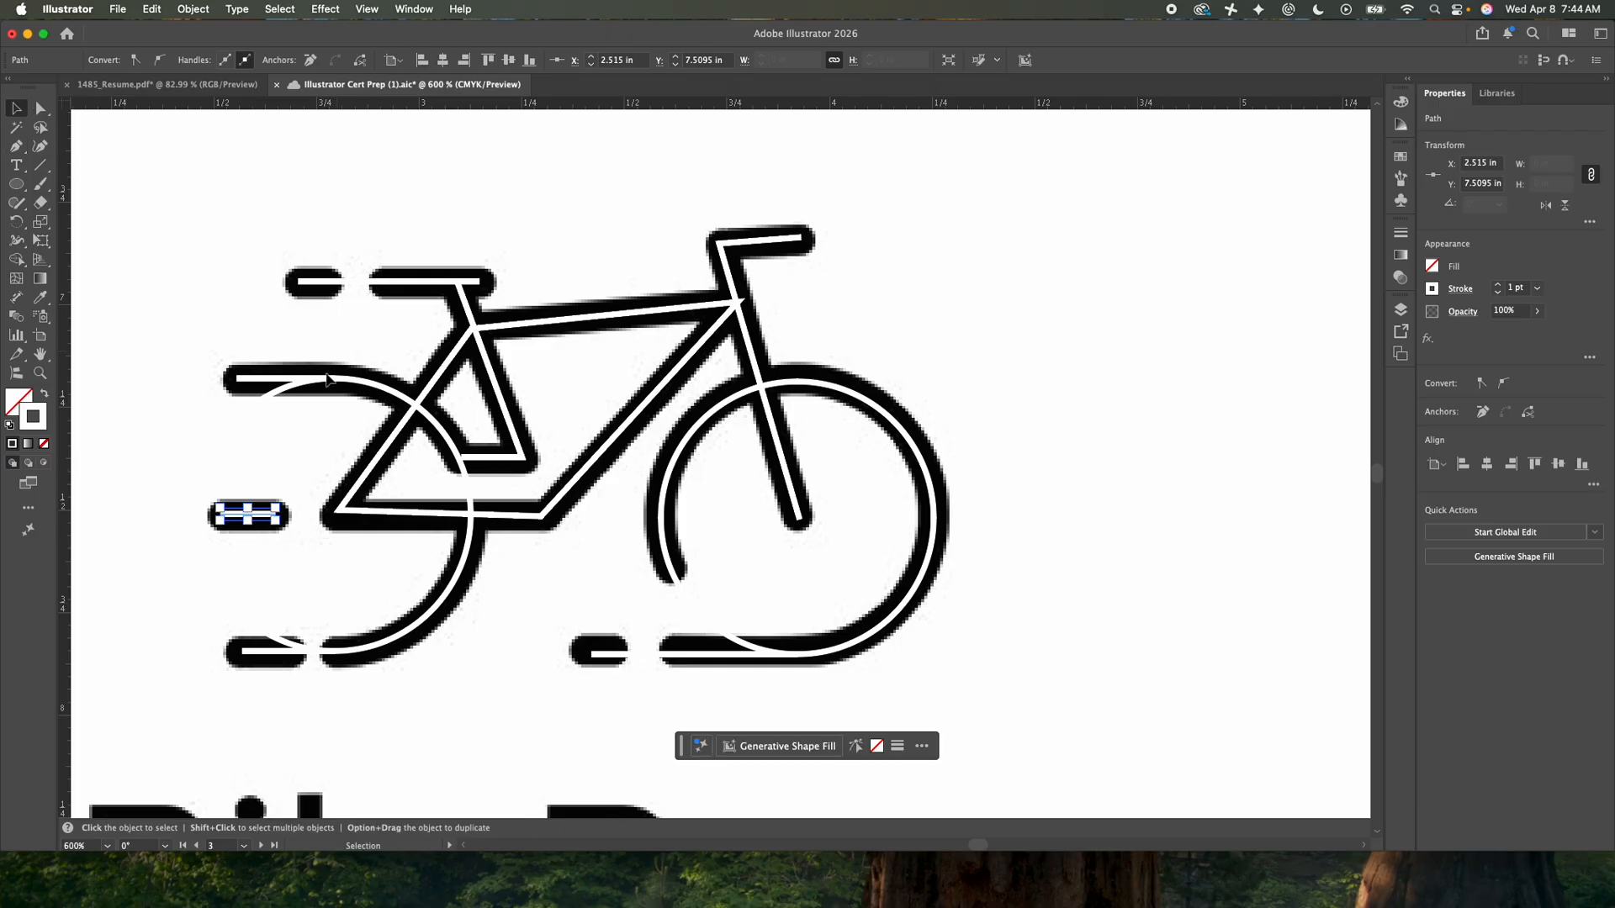
- Select all the traced bike paths and set their stroke color to magenta
left_click(316, 257)
left_click_drag(192, 184, 1001, 690)
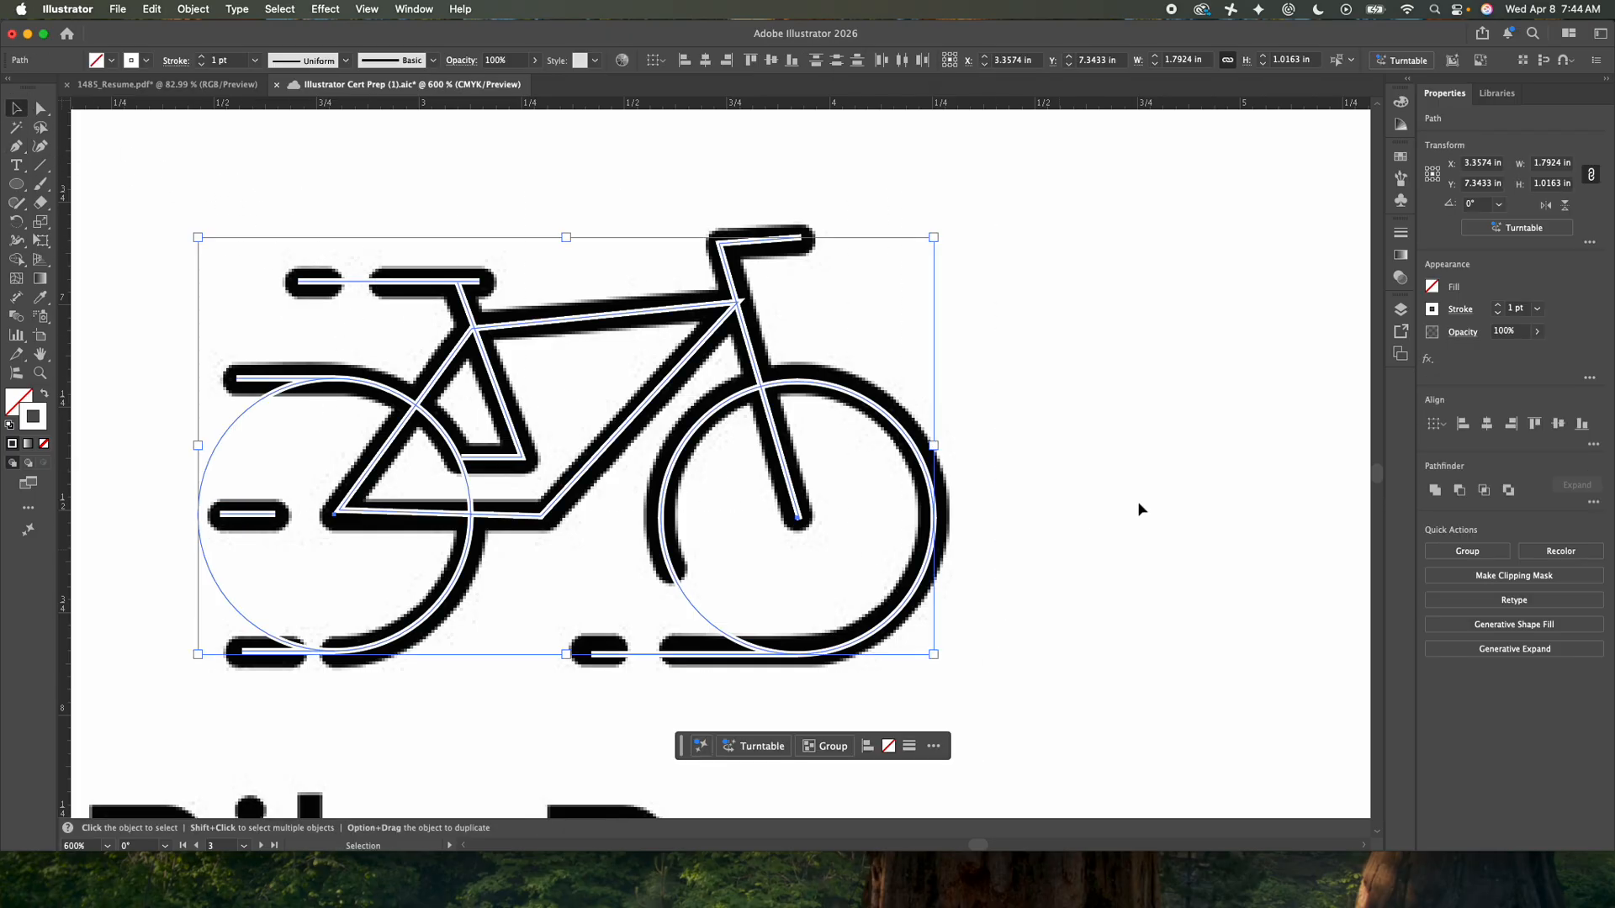
left_click(1435, 311)
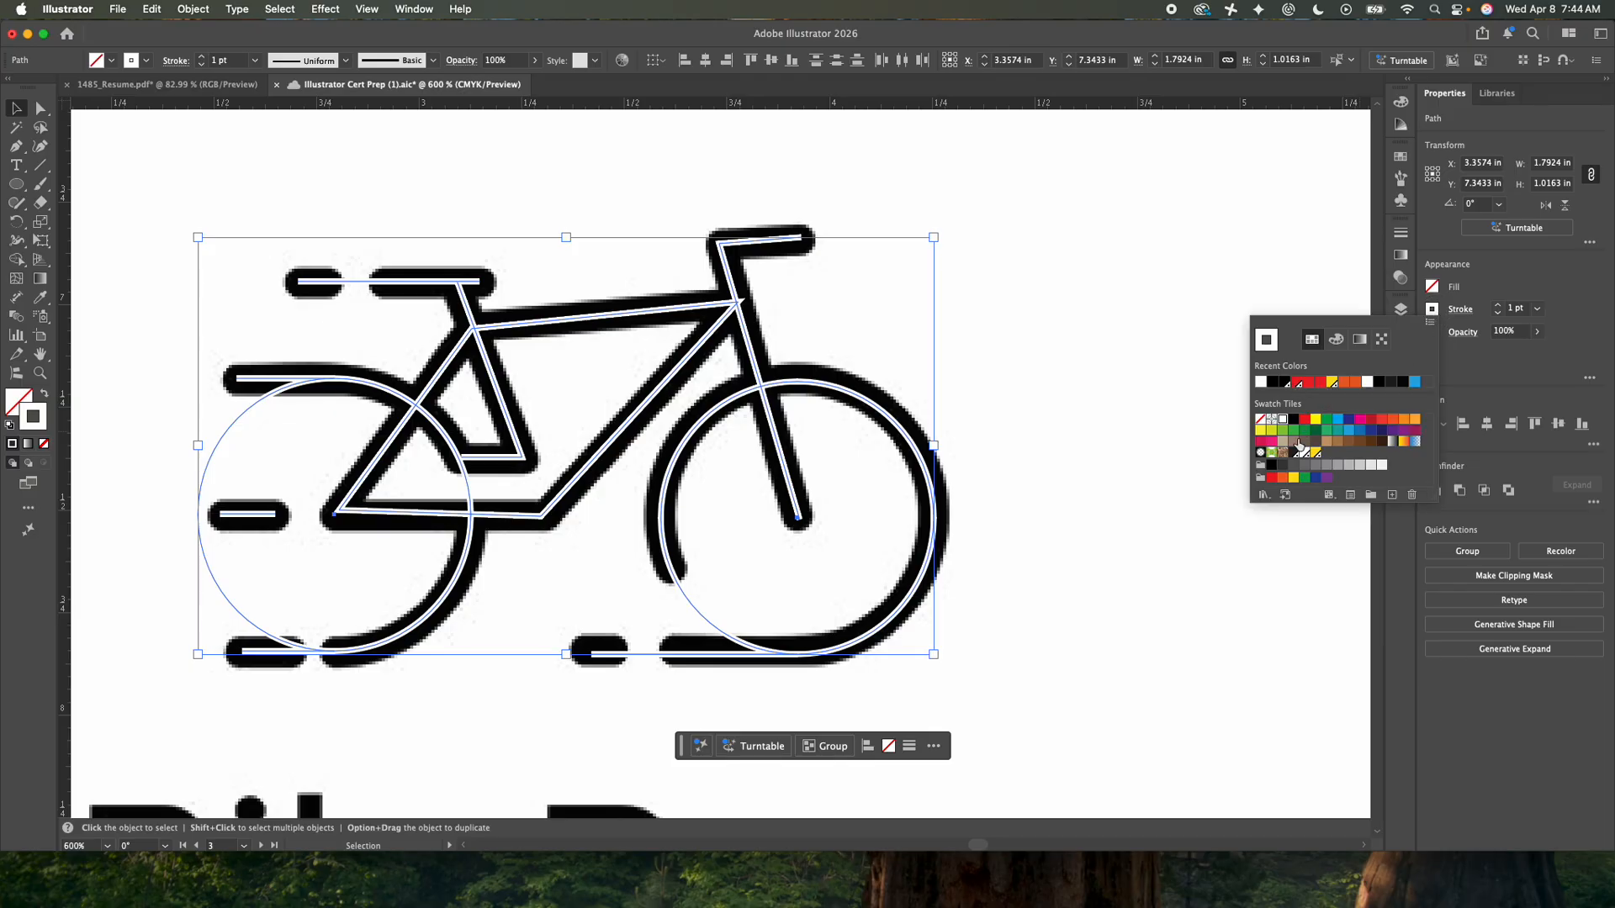
left_click(1360, 419)
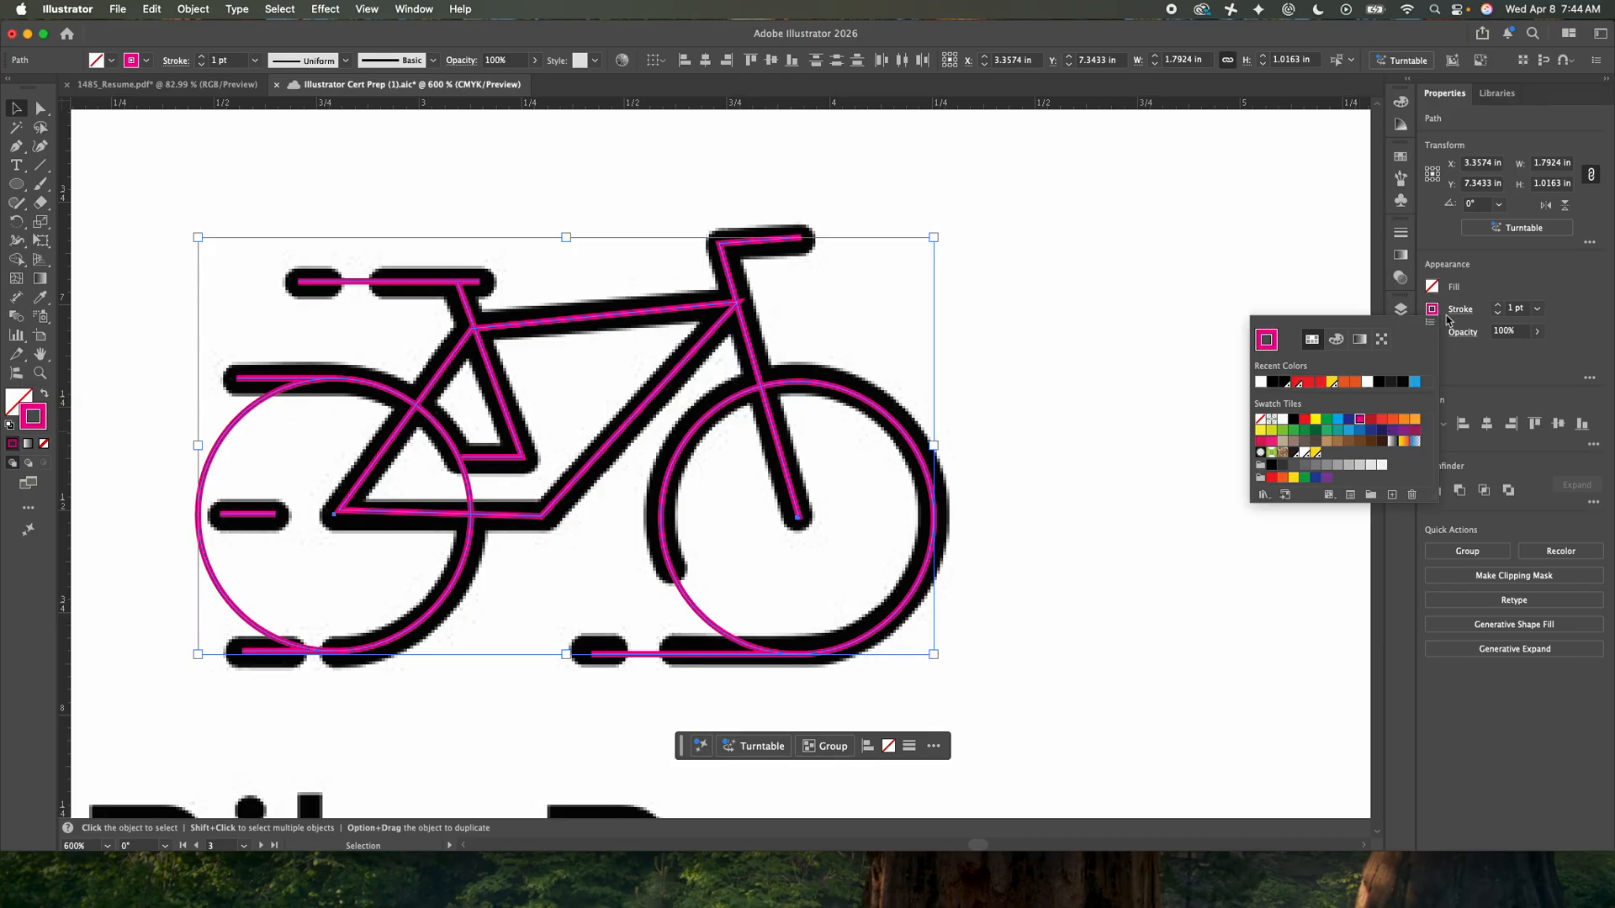
- Increase the selected paths' stroke weight to 5 pt
left_click(1499, 307)
left_click(1499, 307)
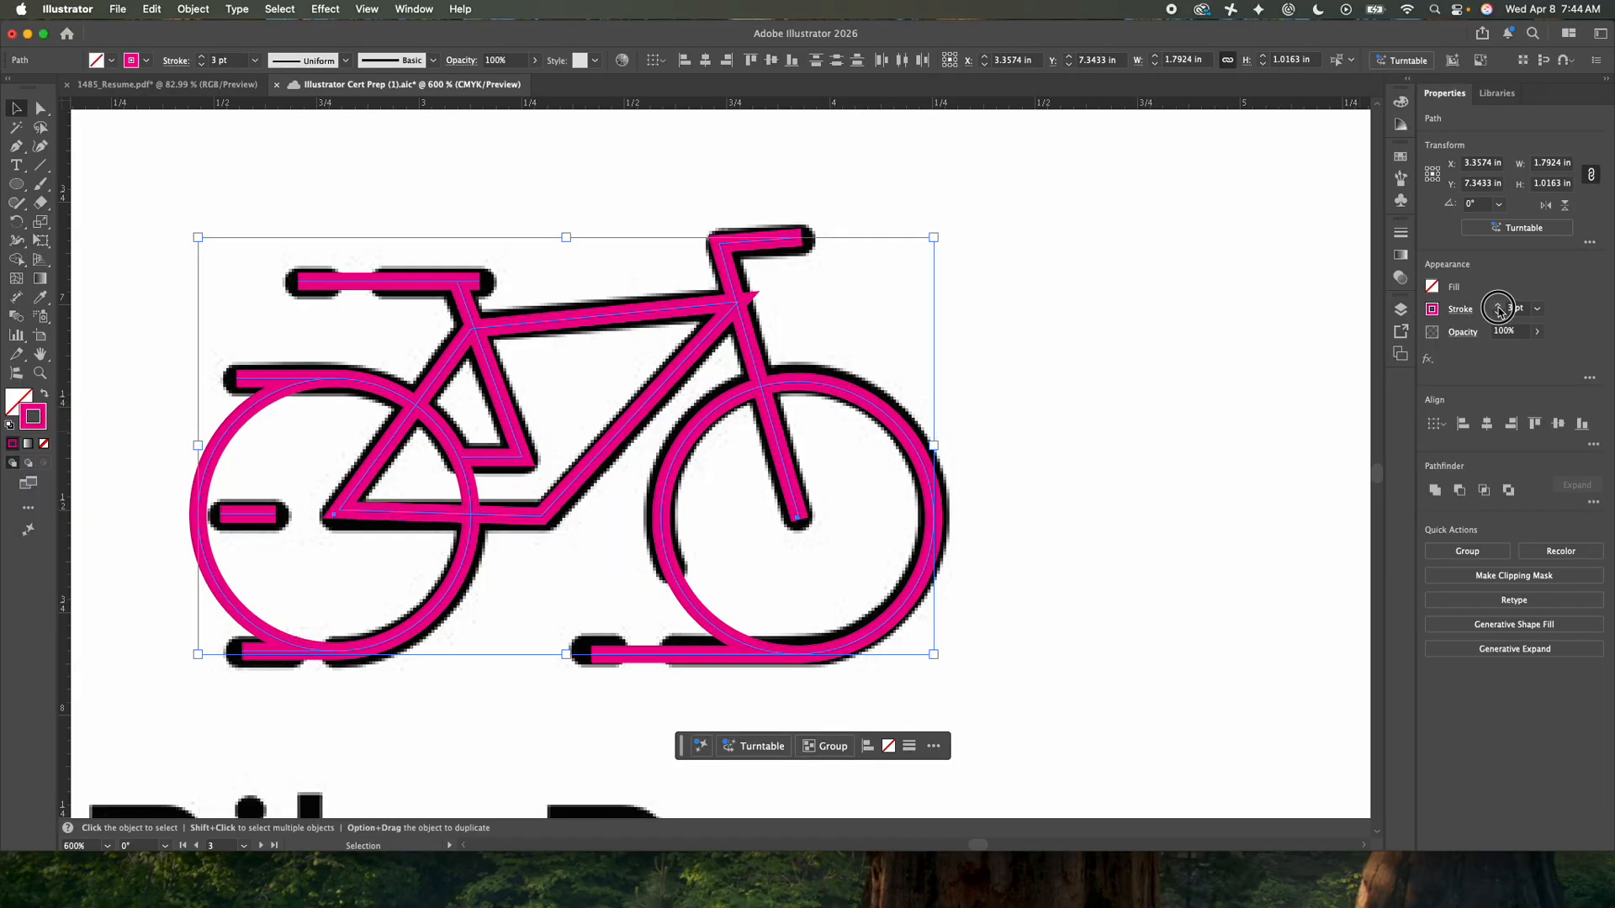
left_click(1499, 307)
left_click(1498, 307)
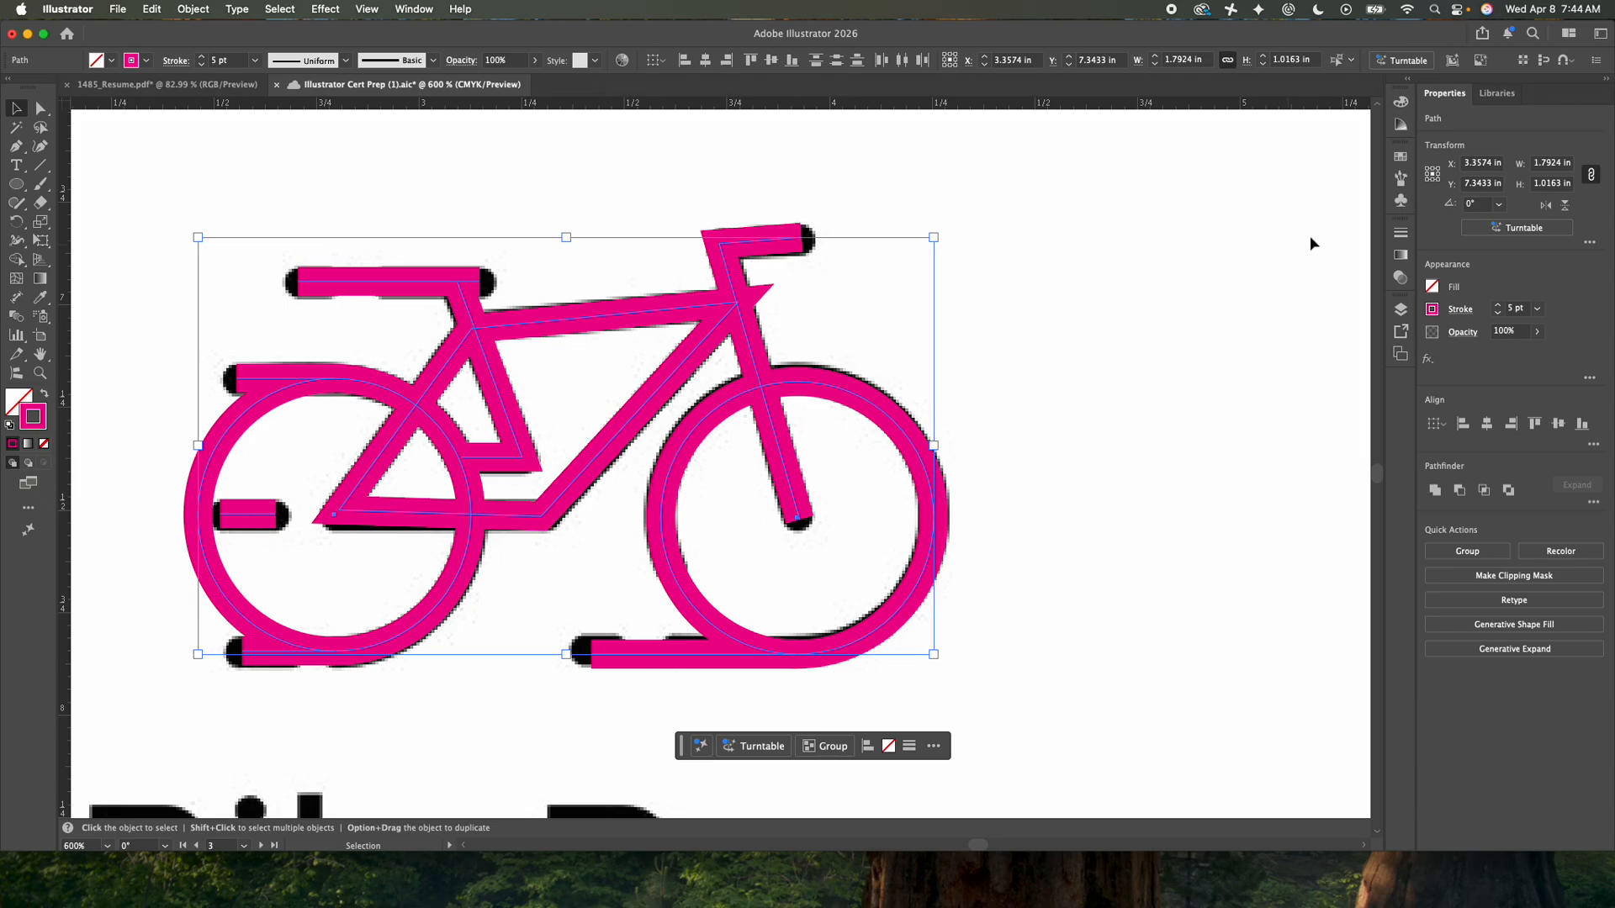
- Set the stroke to round caps and round corners
left_click(1459, 310)
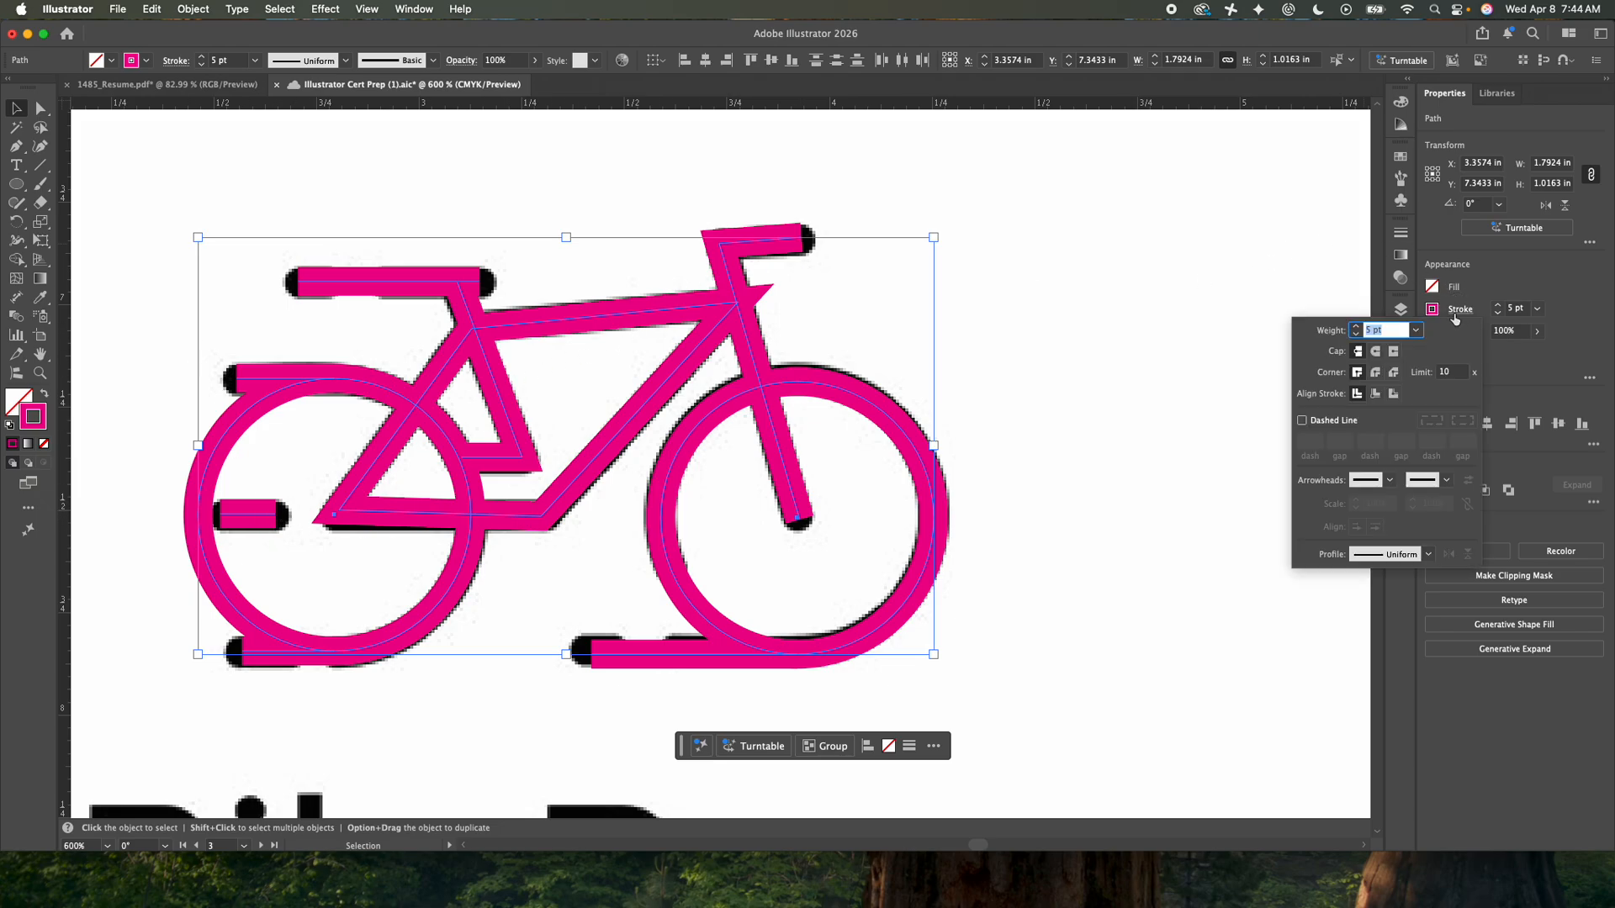
left_click(1377, 353)
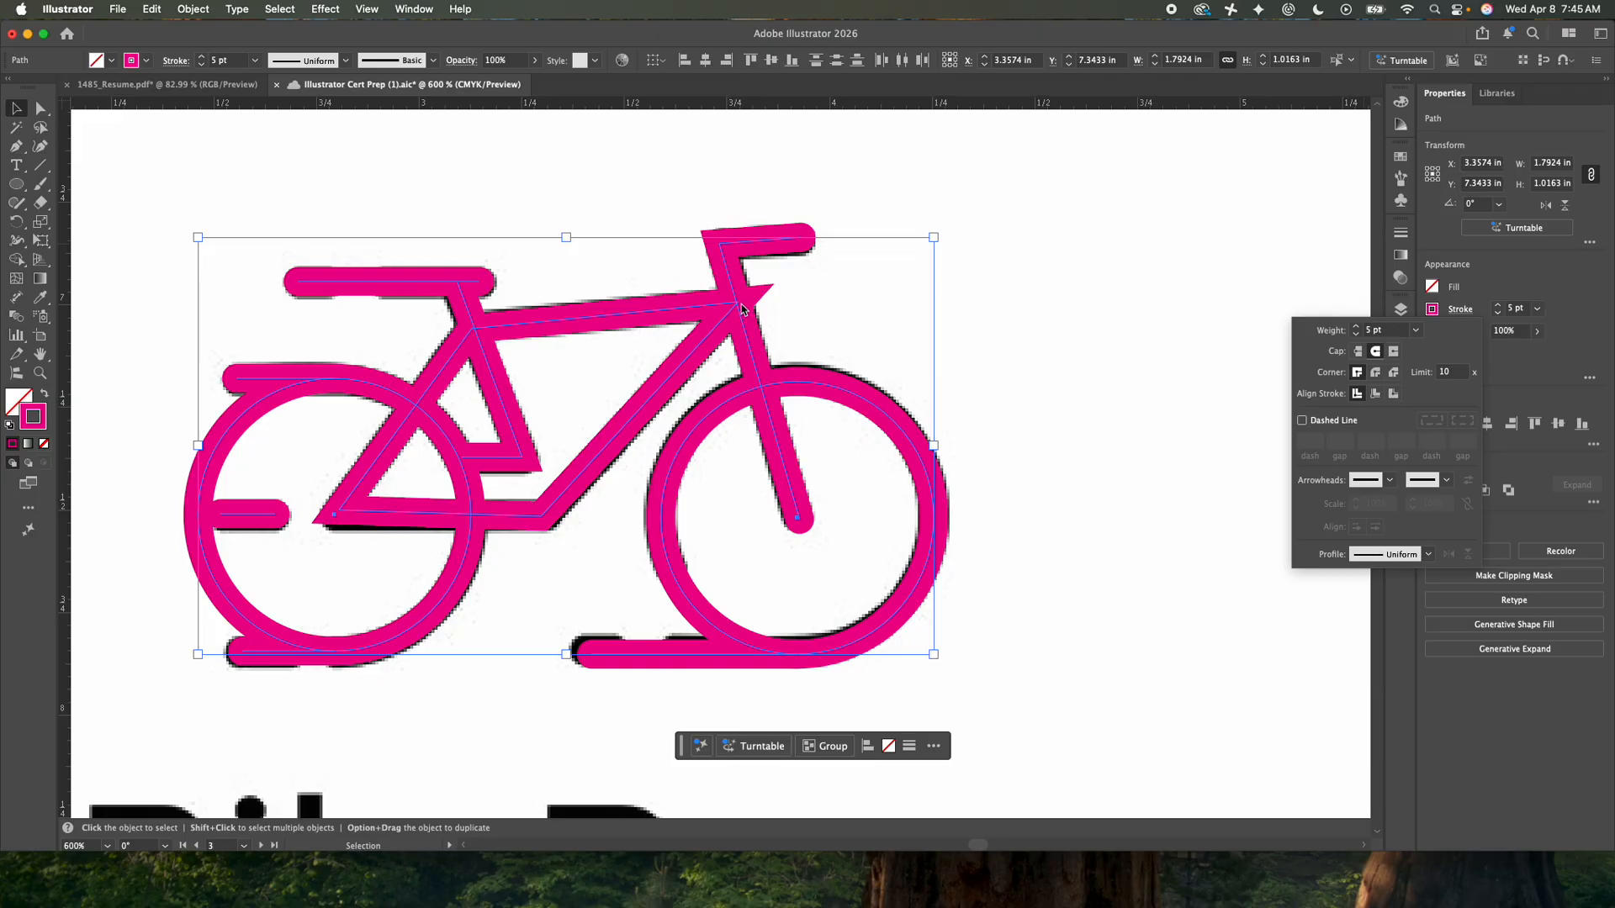
left_click(1381, 374)
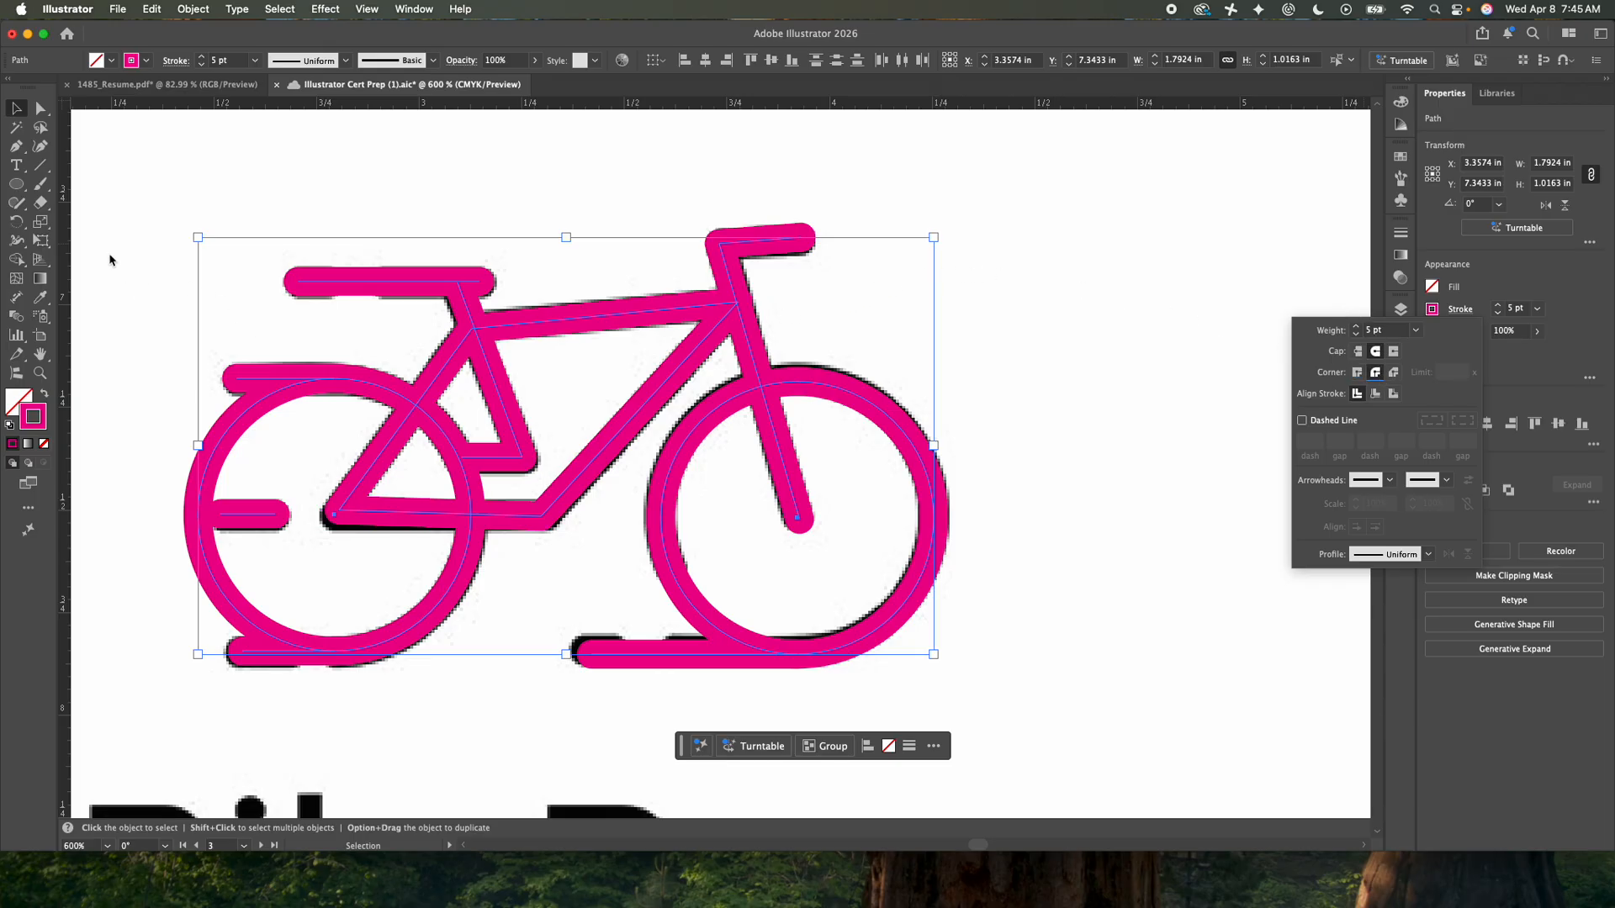
- Nudge the anchor at the frame's lower-left corner slightly downward
left_click(118, 119)
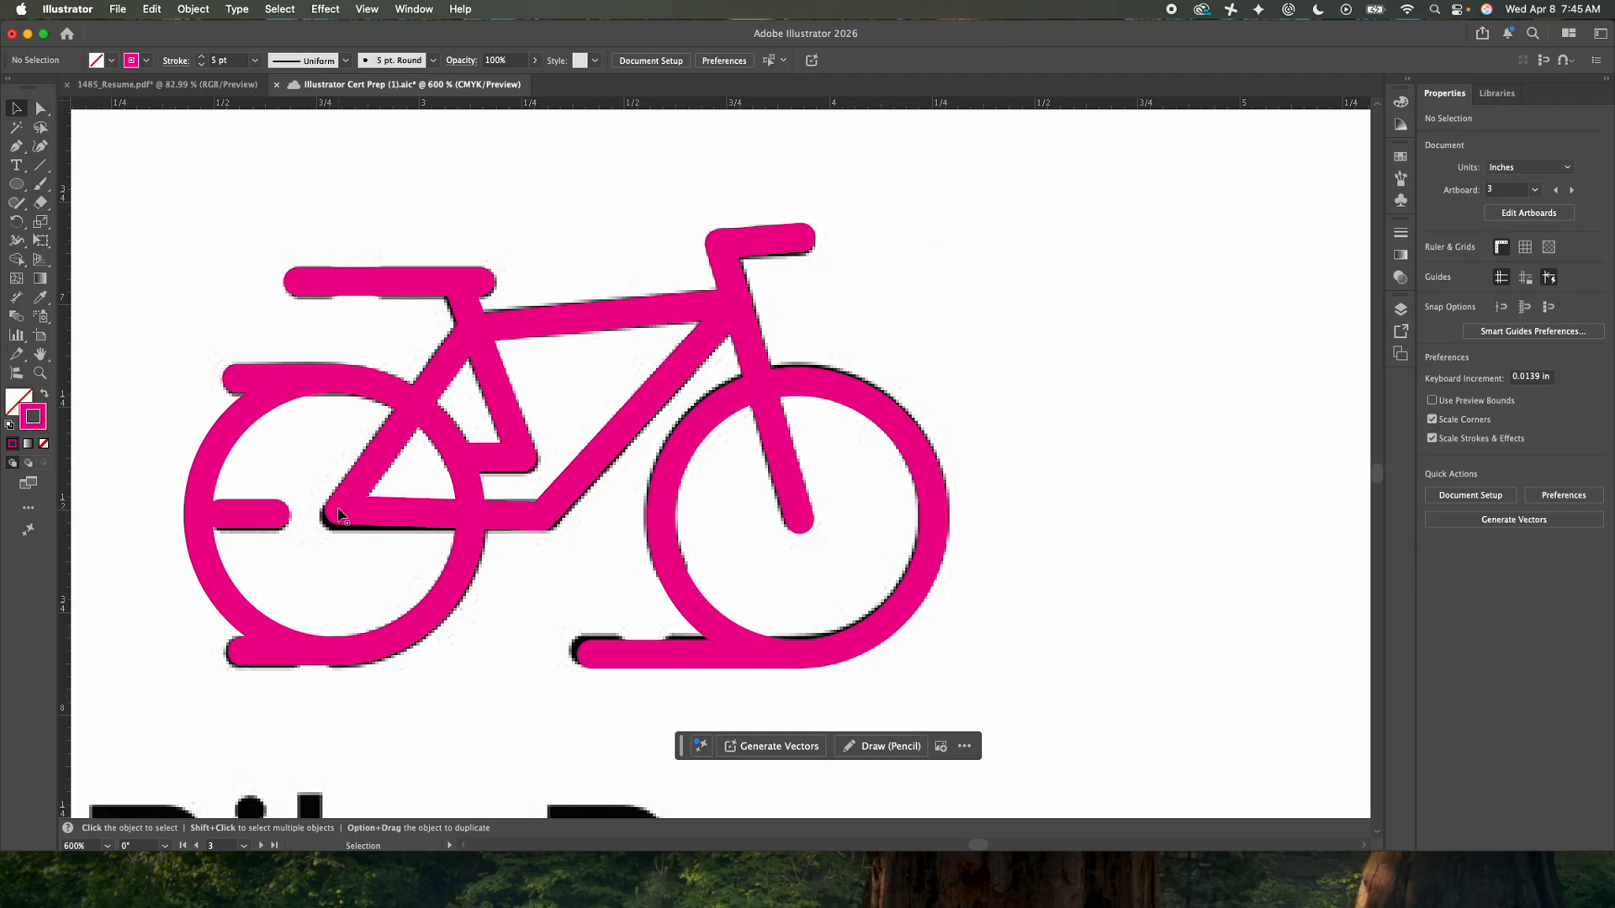
left_click(39, 108)
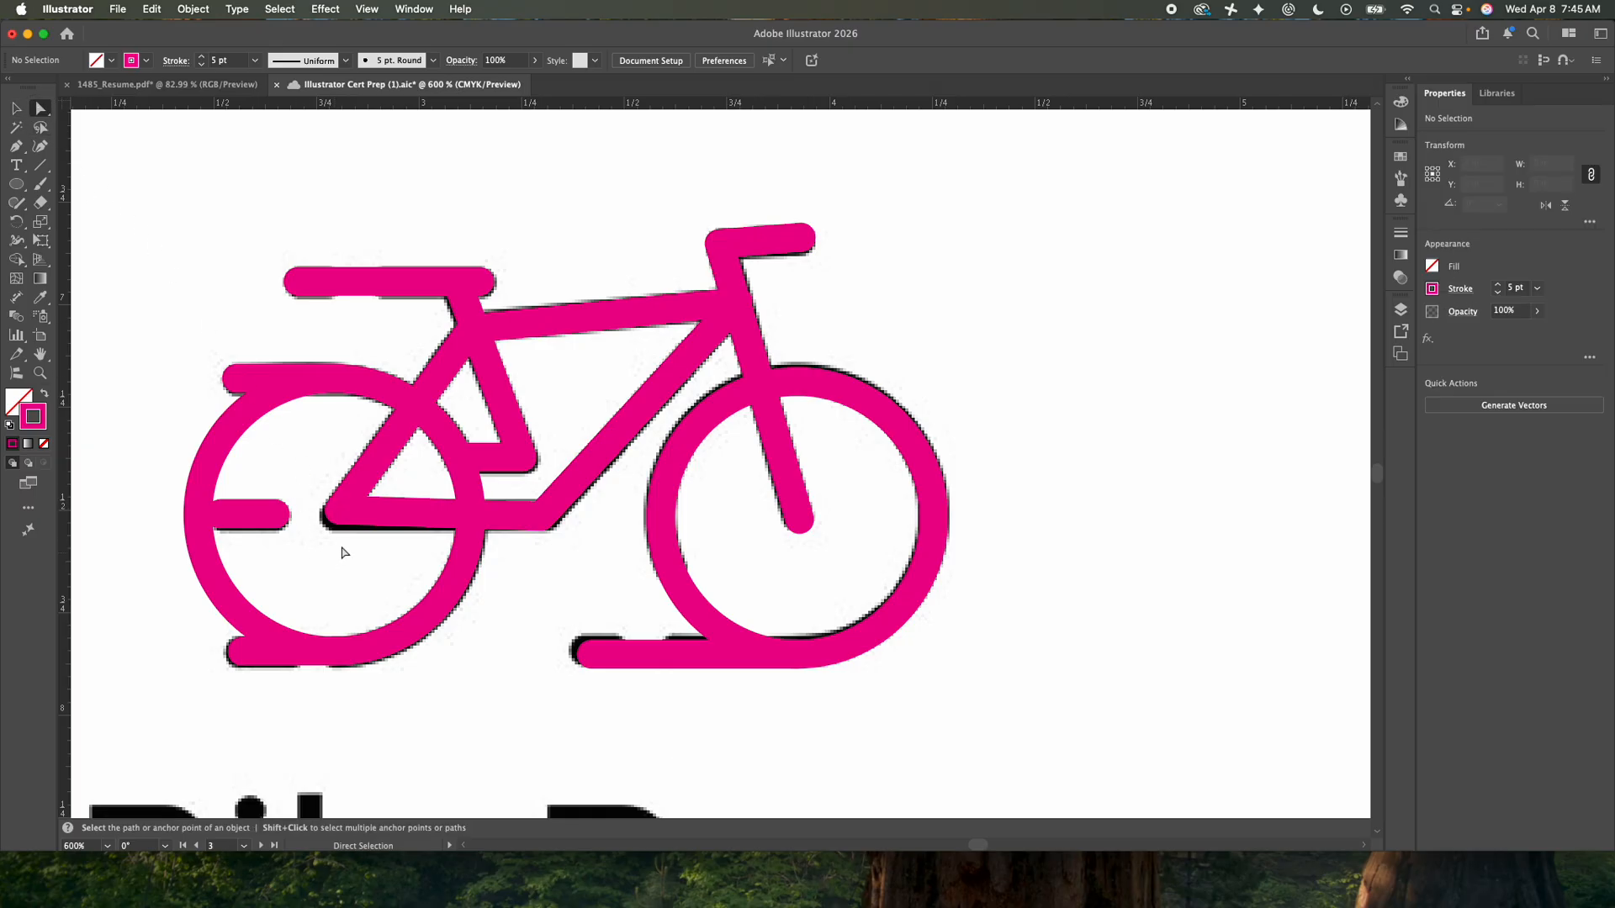
left_click(339, 514)
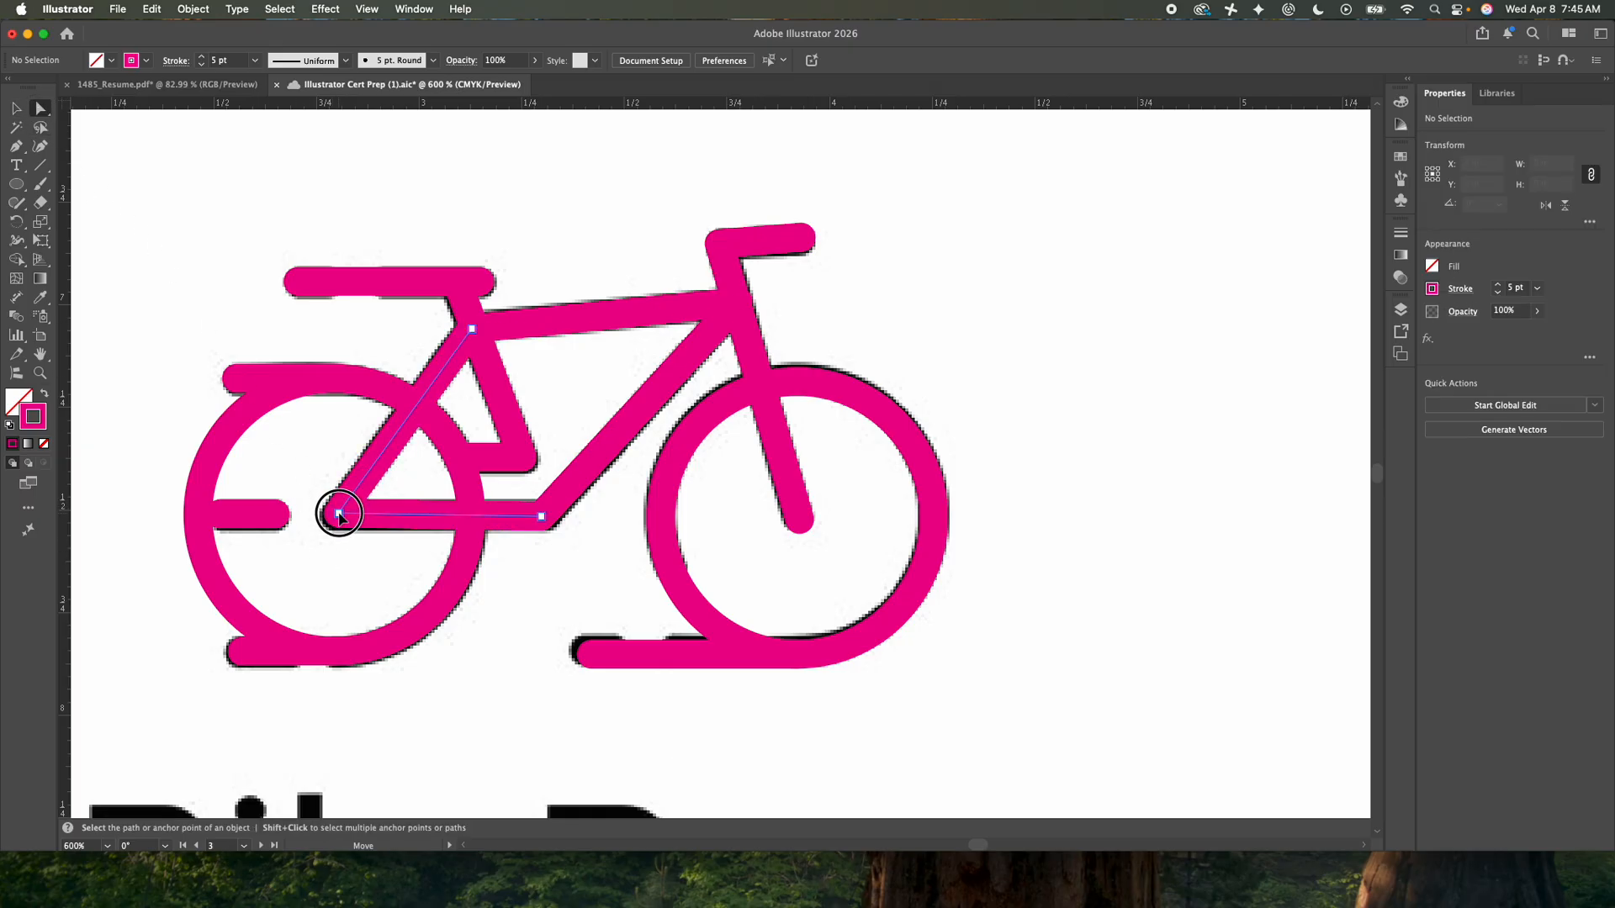
left_click_drag(339, 515, 337, 518)
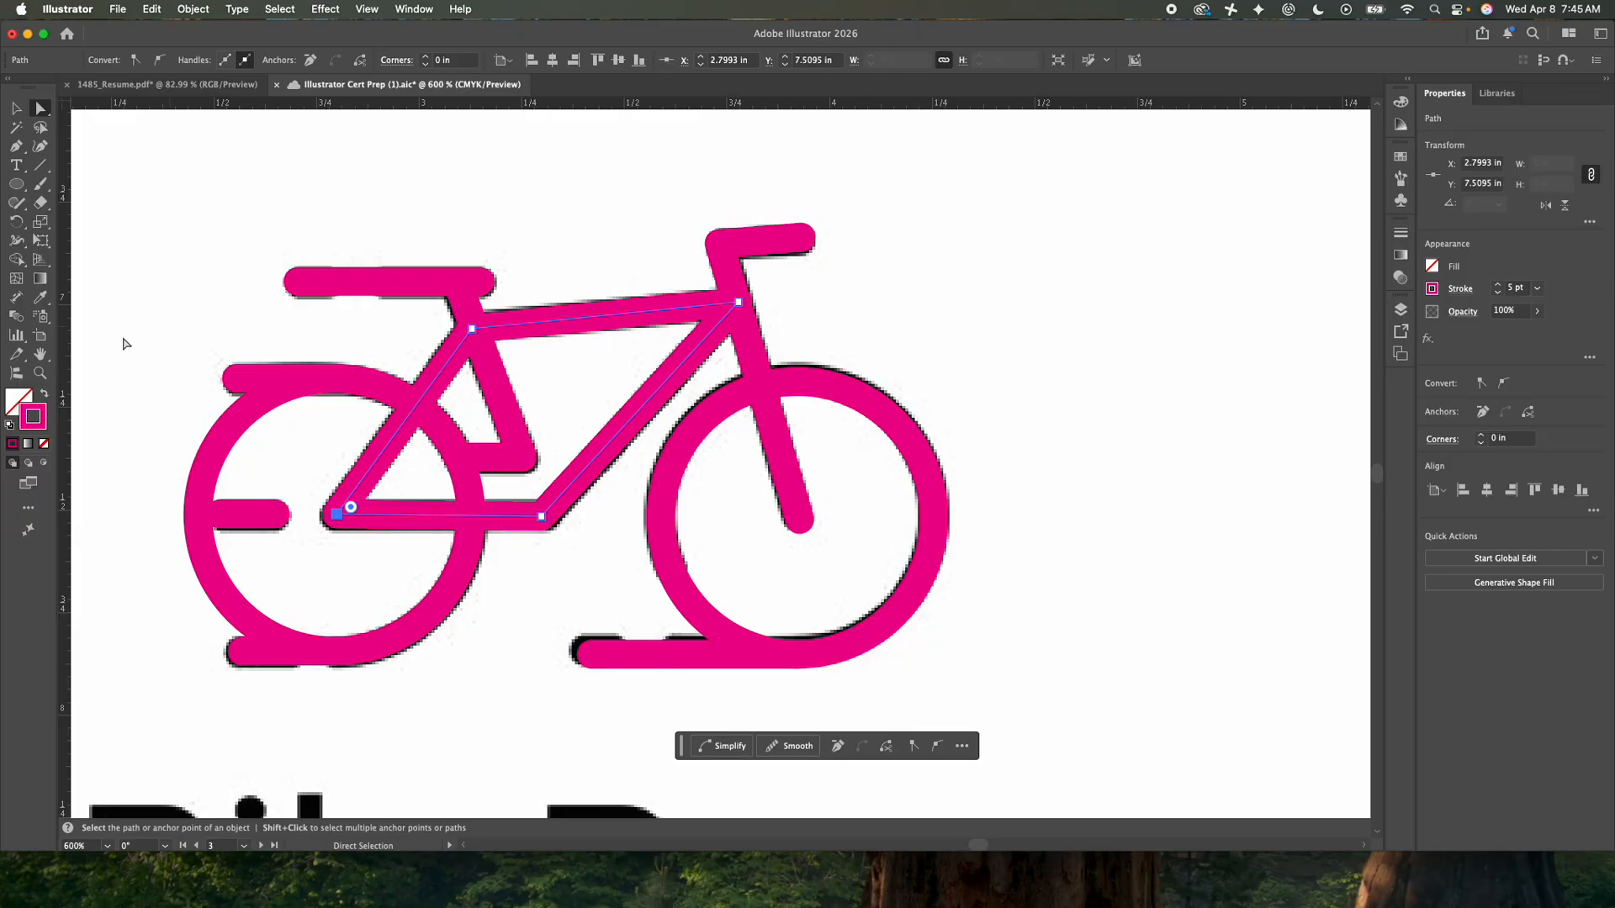
key("v")
left_click(224, 208)
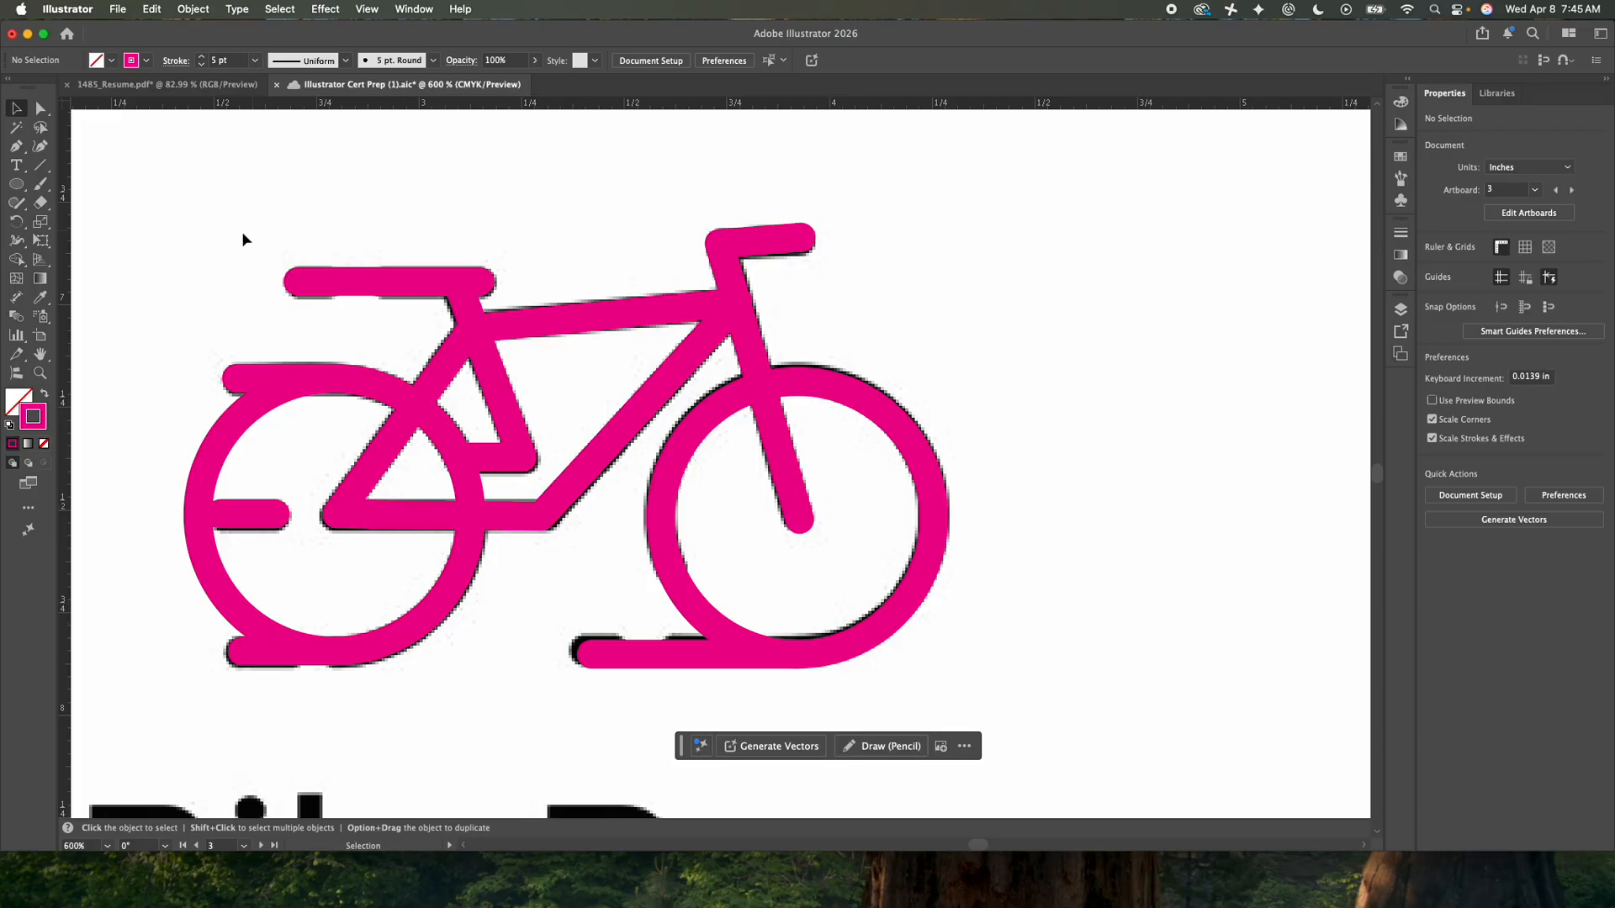
- Set the opacity of all the traced bike paths to 77%
left_click_drag(187, 232, 985, 658)
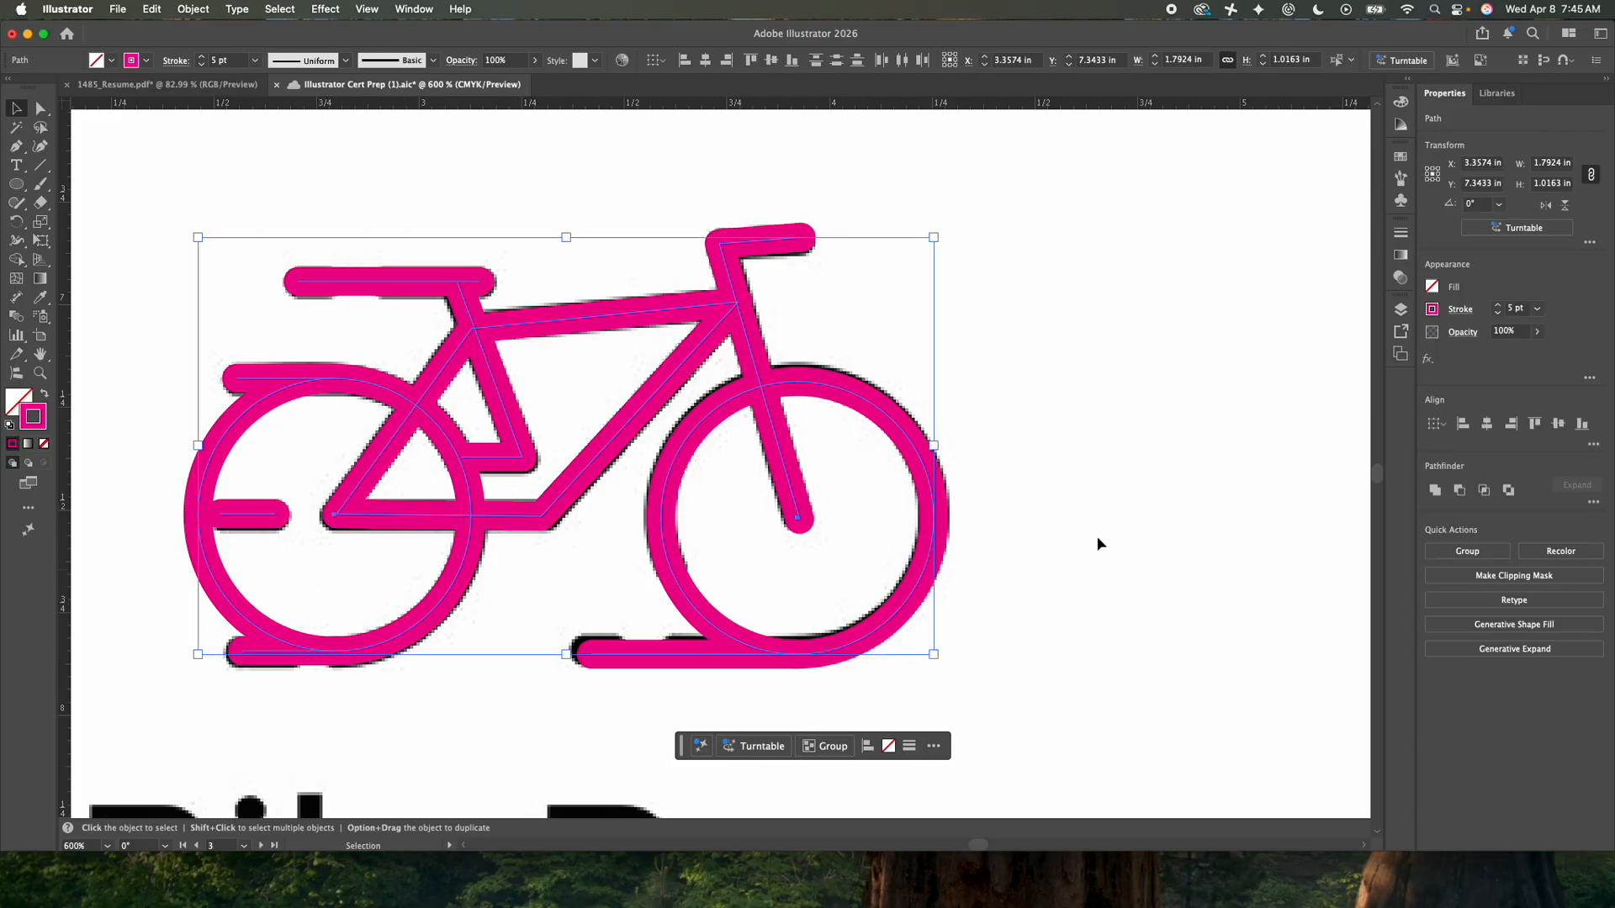
left_click(1535, 333)
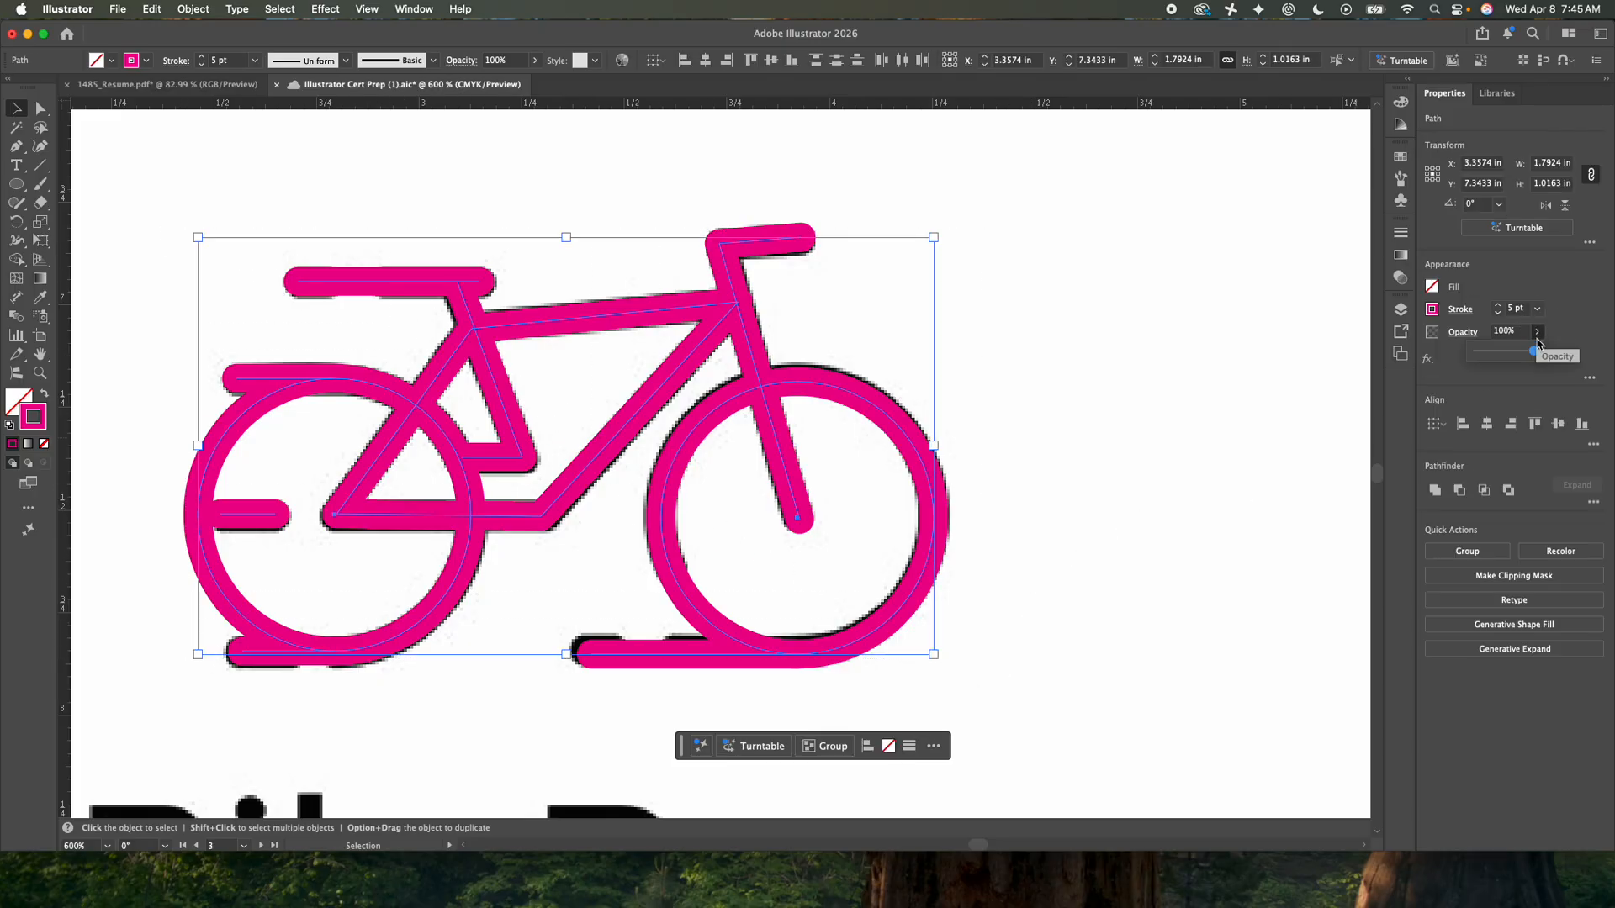
mouse_move(1536, 353)
left_mouse_down()
mouse_move(1476, 354)
mouse_move(1521, 353)
left_mouse_up()
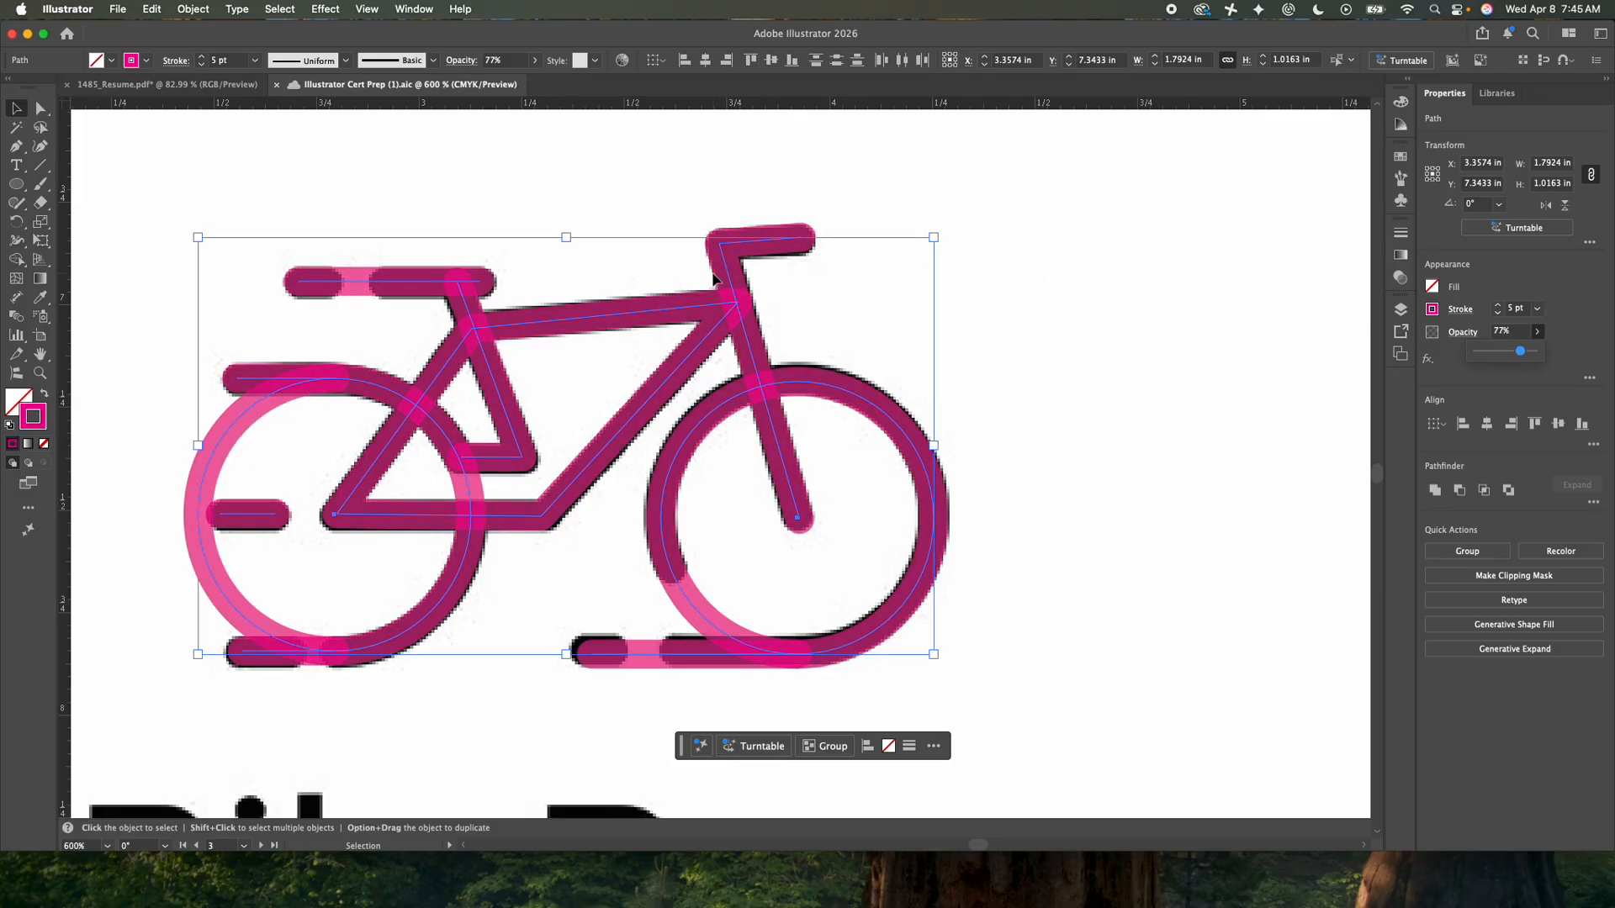
left_click(454, 208)
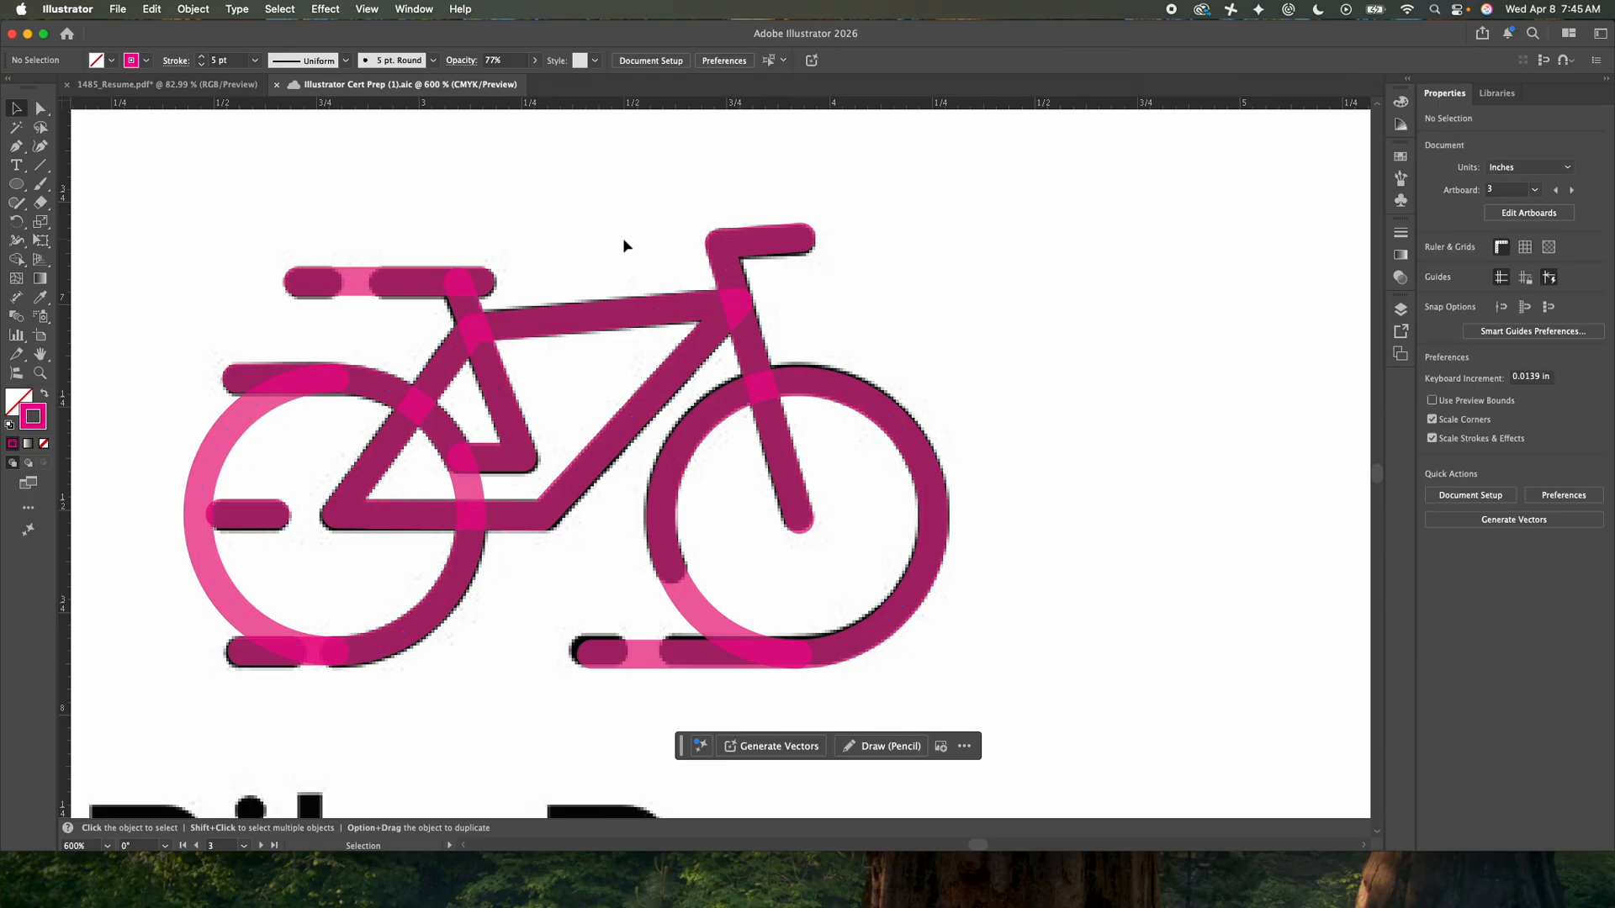
- Split the seat line with the Scissors tool at two points near its middle
left_click(382, 279)
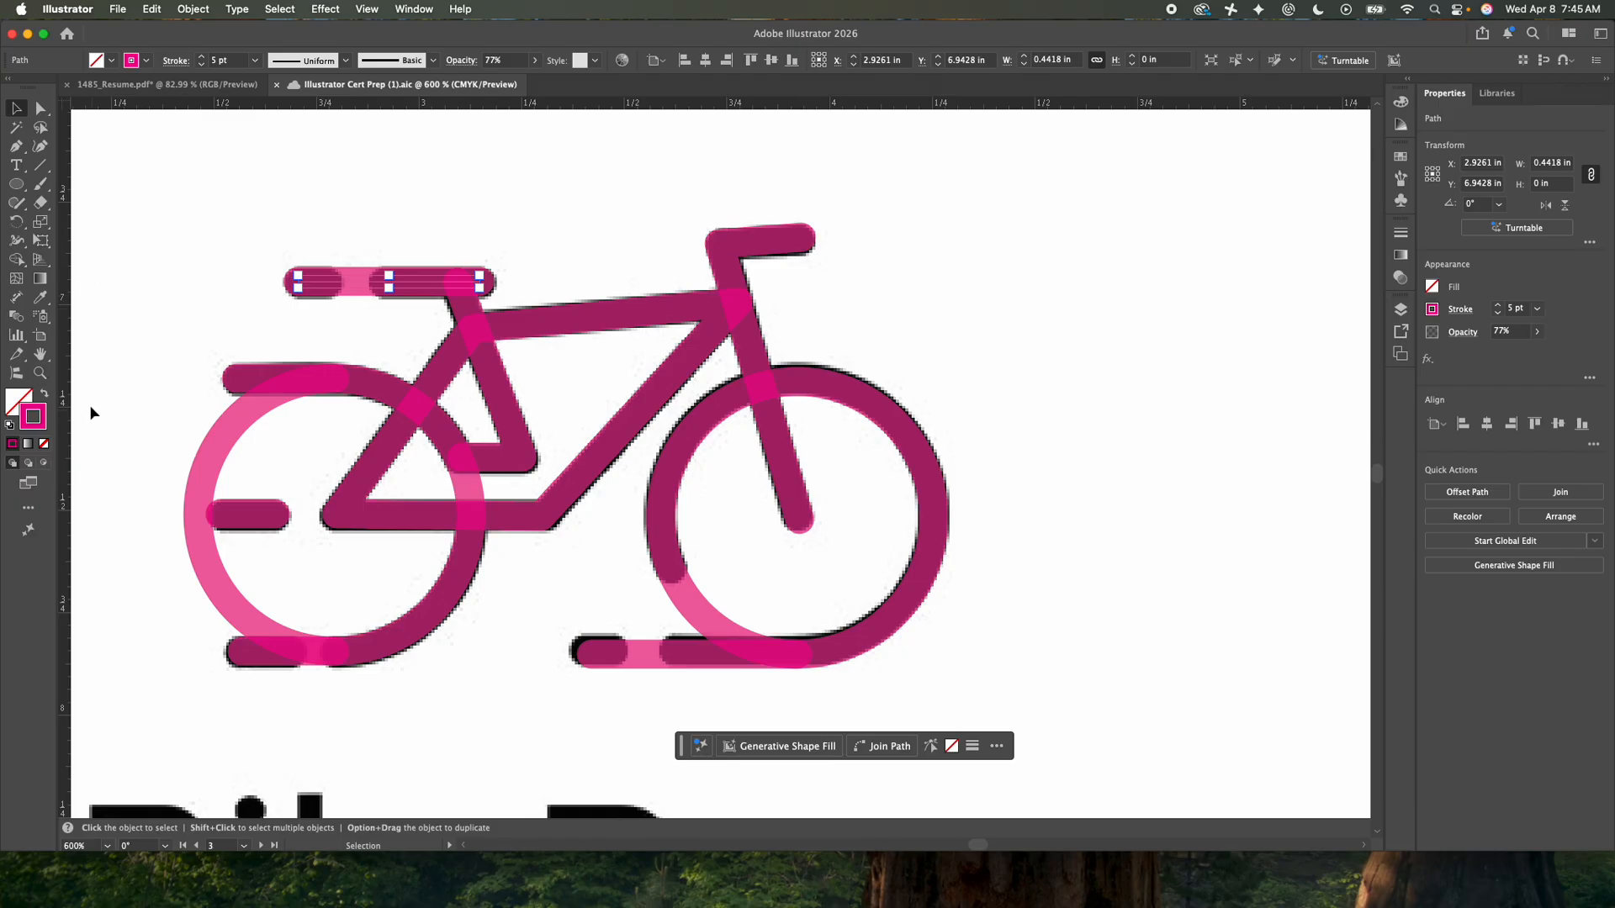
left_click(16, 354)
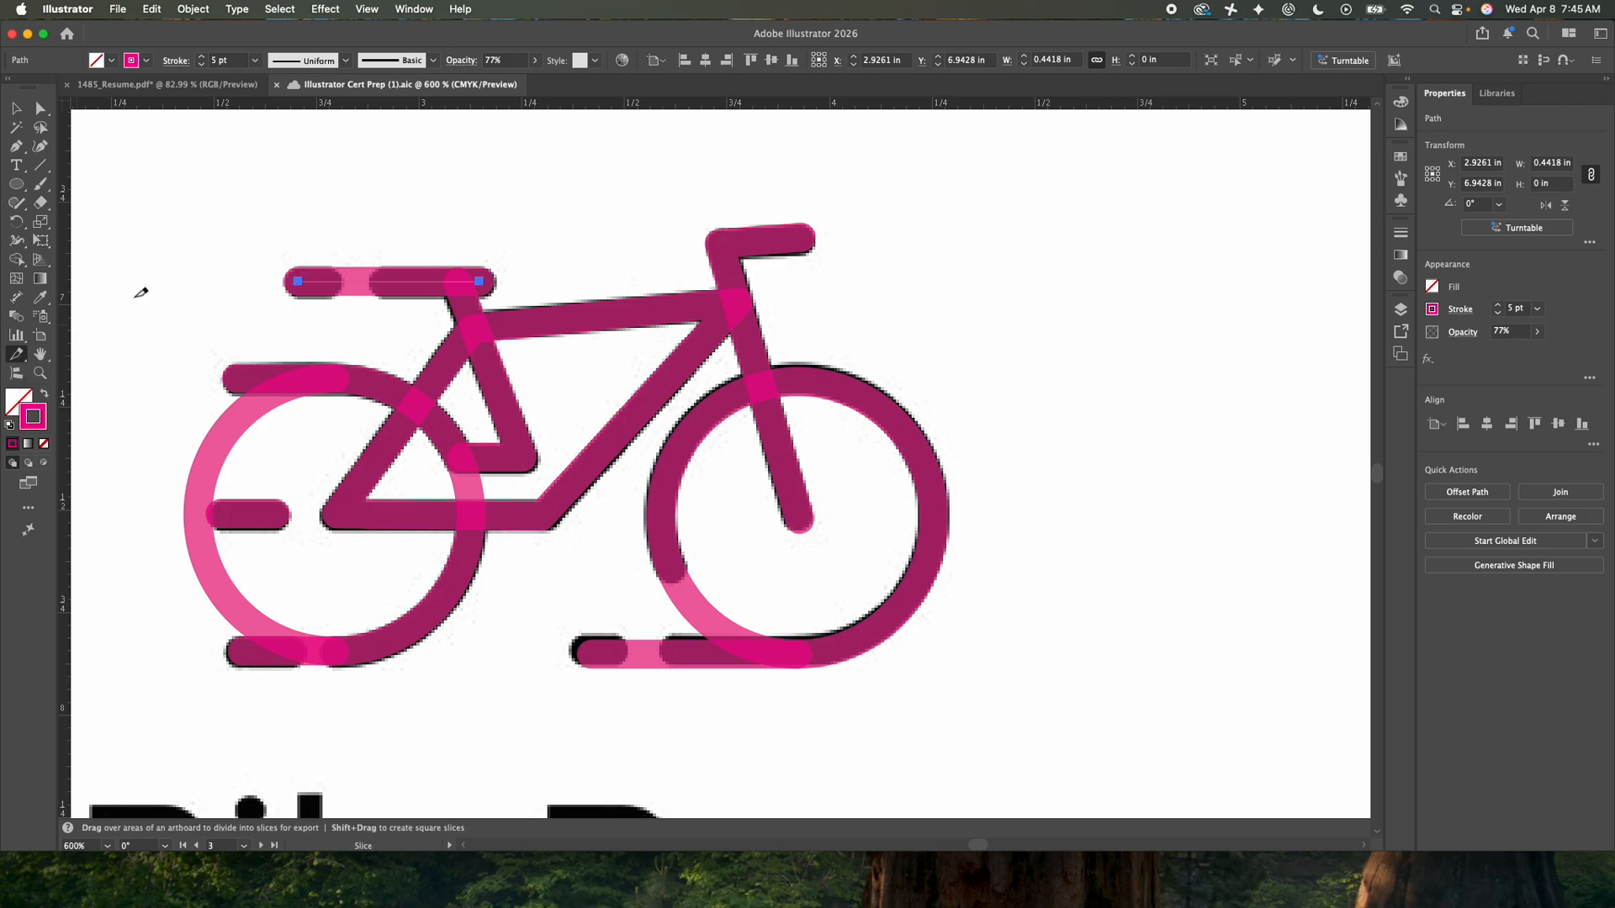
key("v")
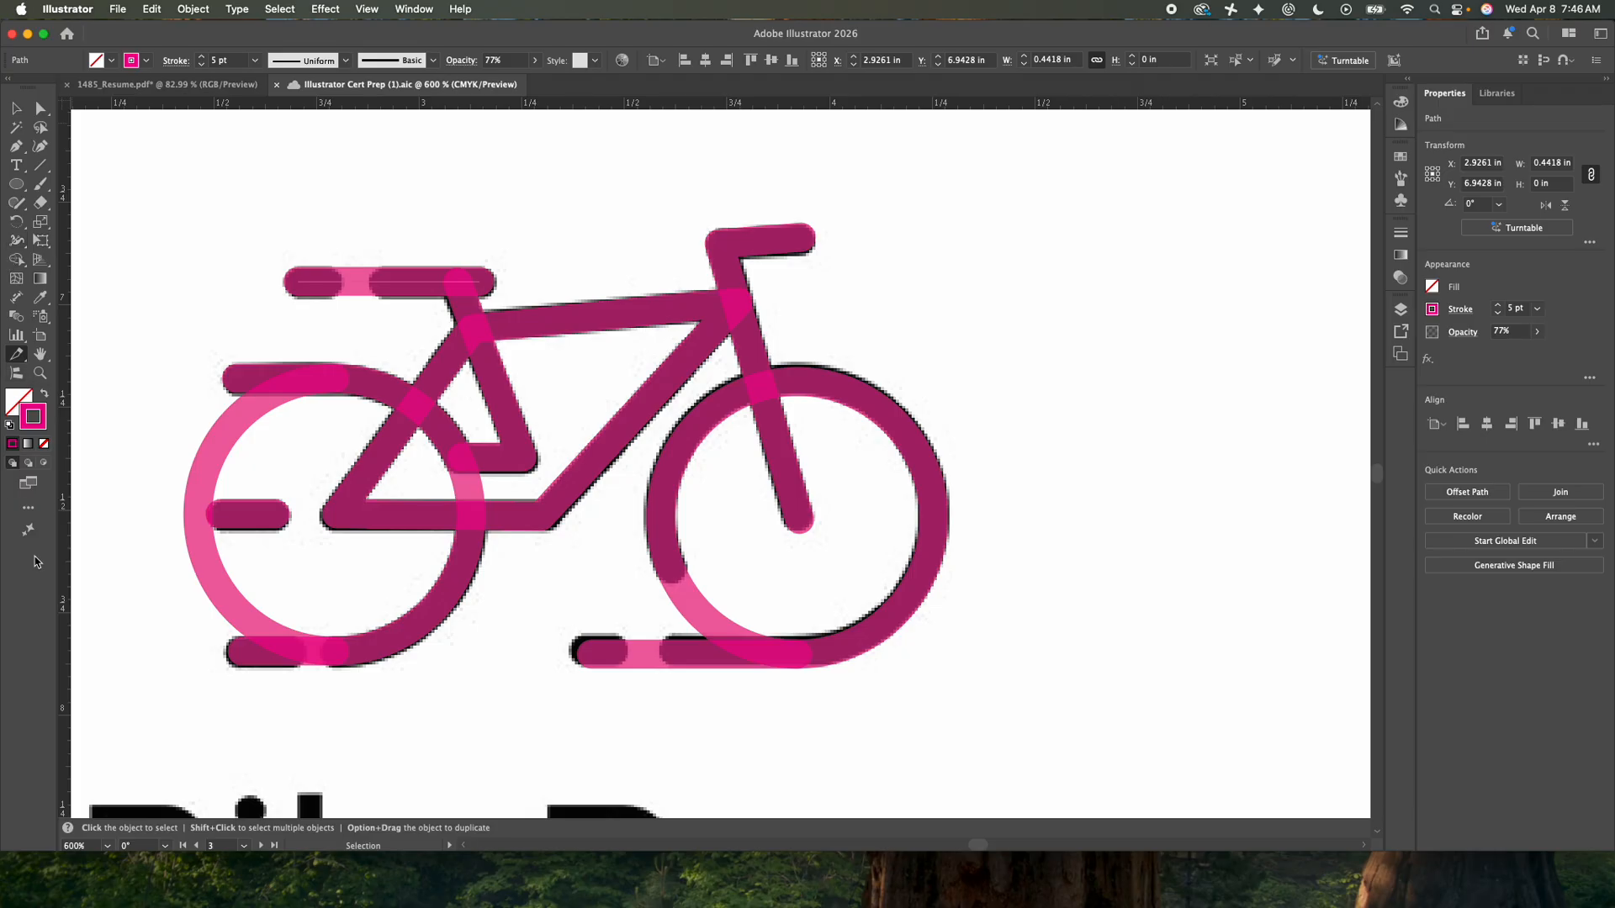
left_click(24, 513)
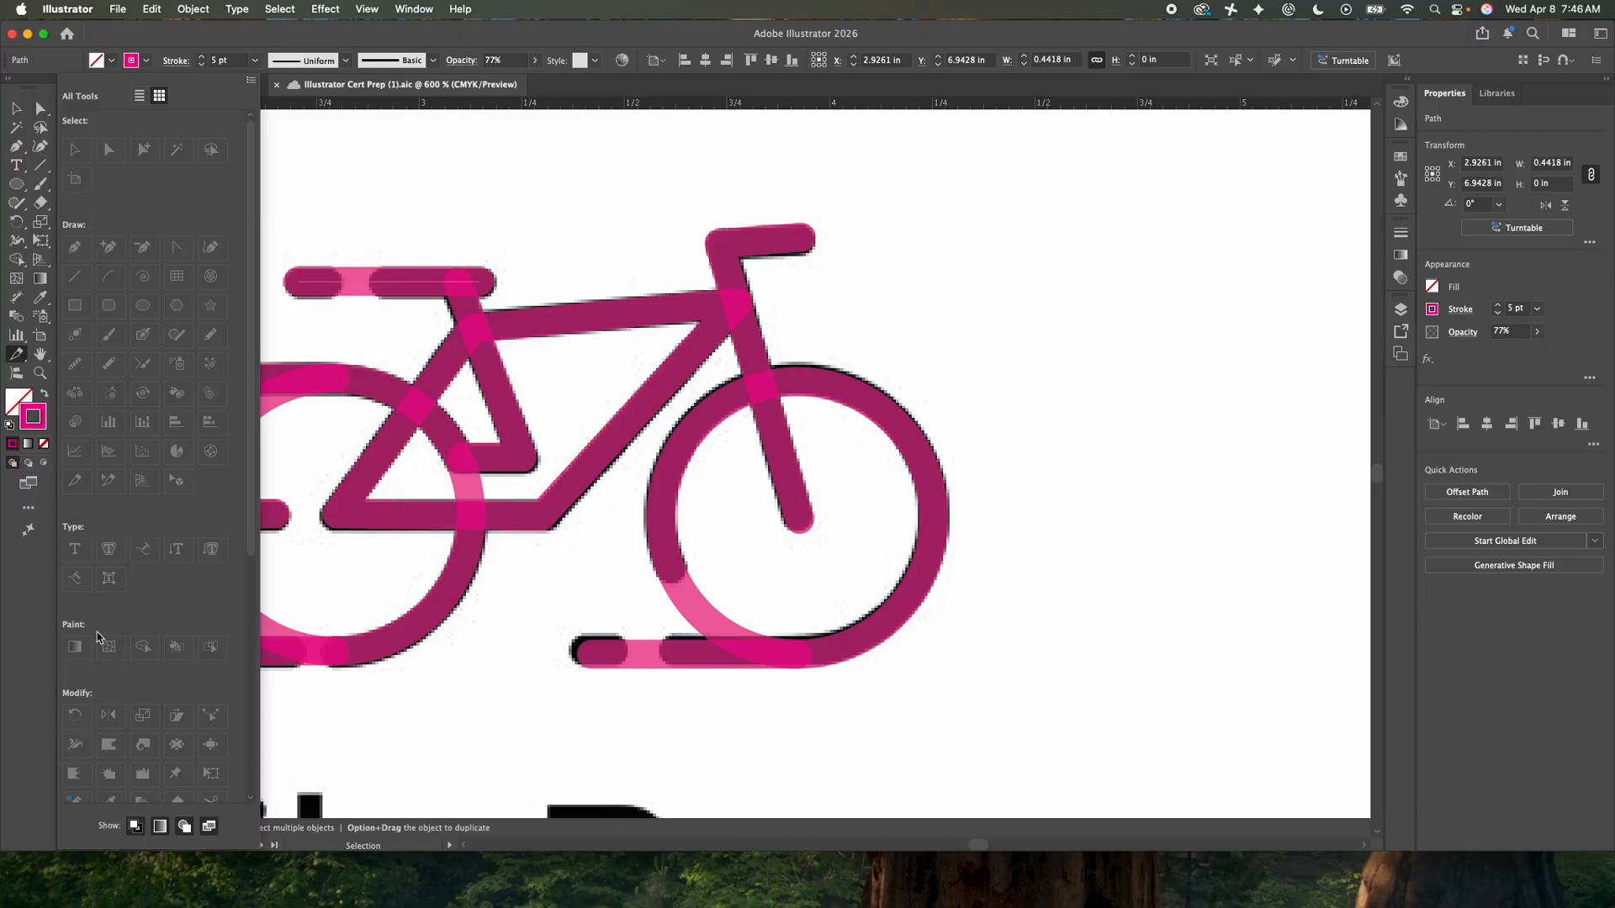
scroll(147, 607, "down", 5)
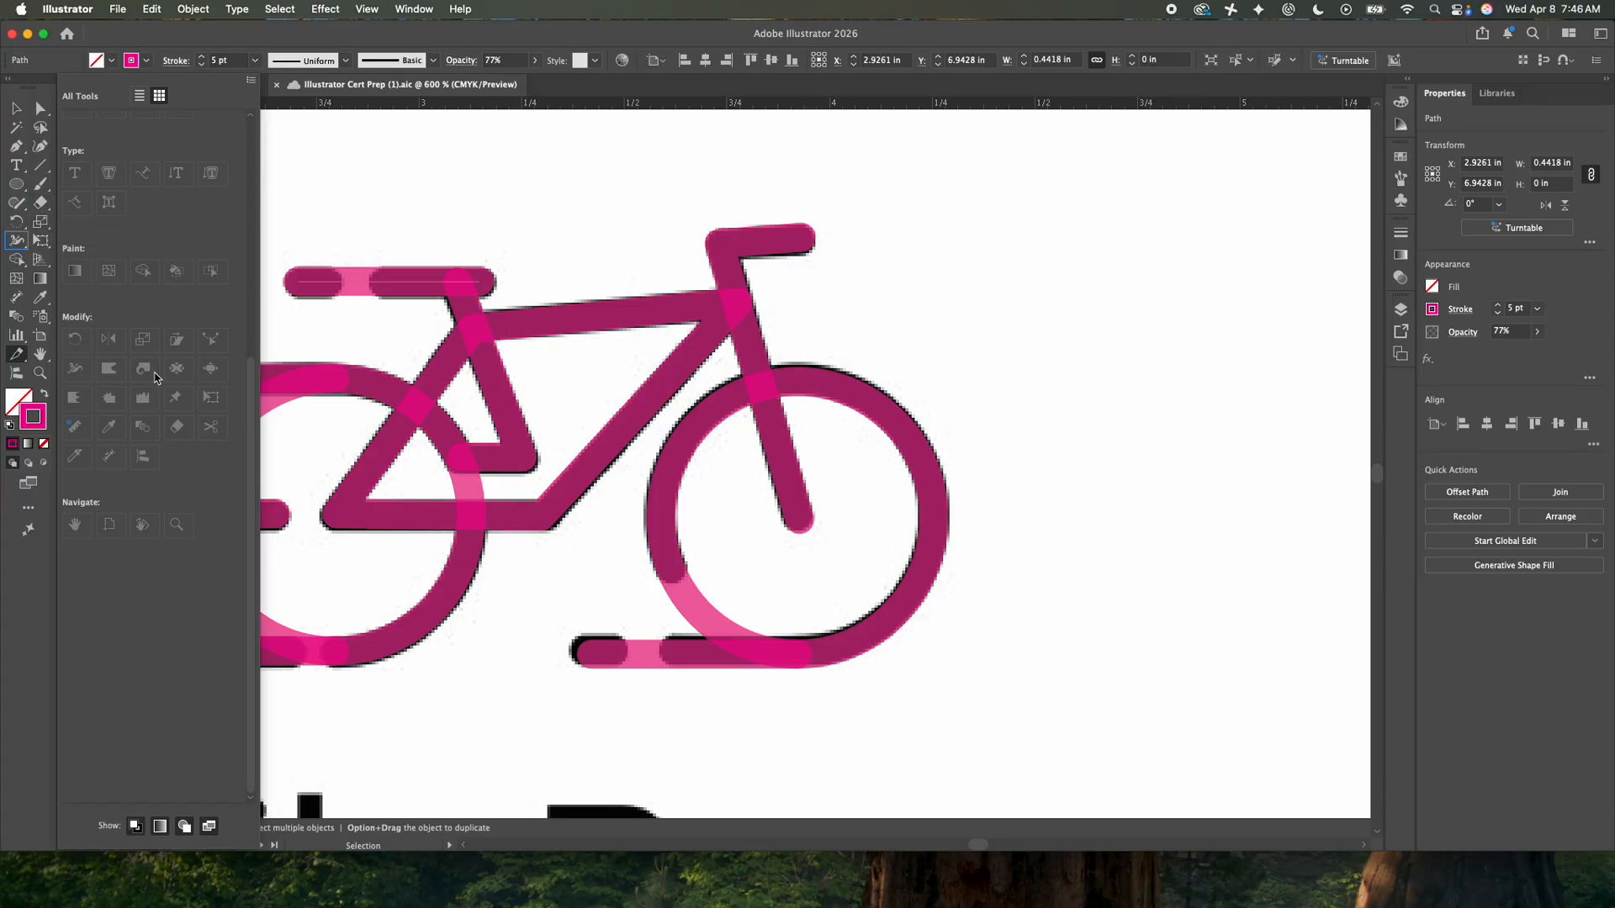
left_click(39, 209)
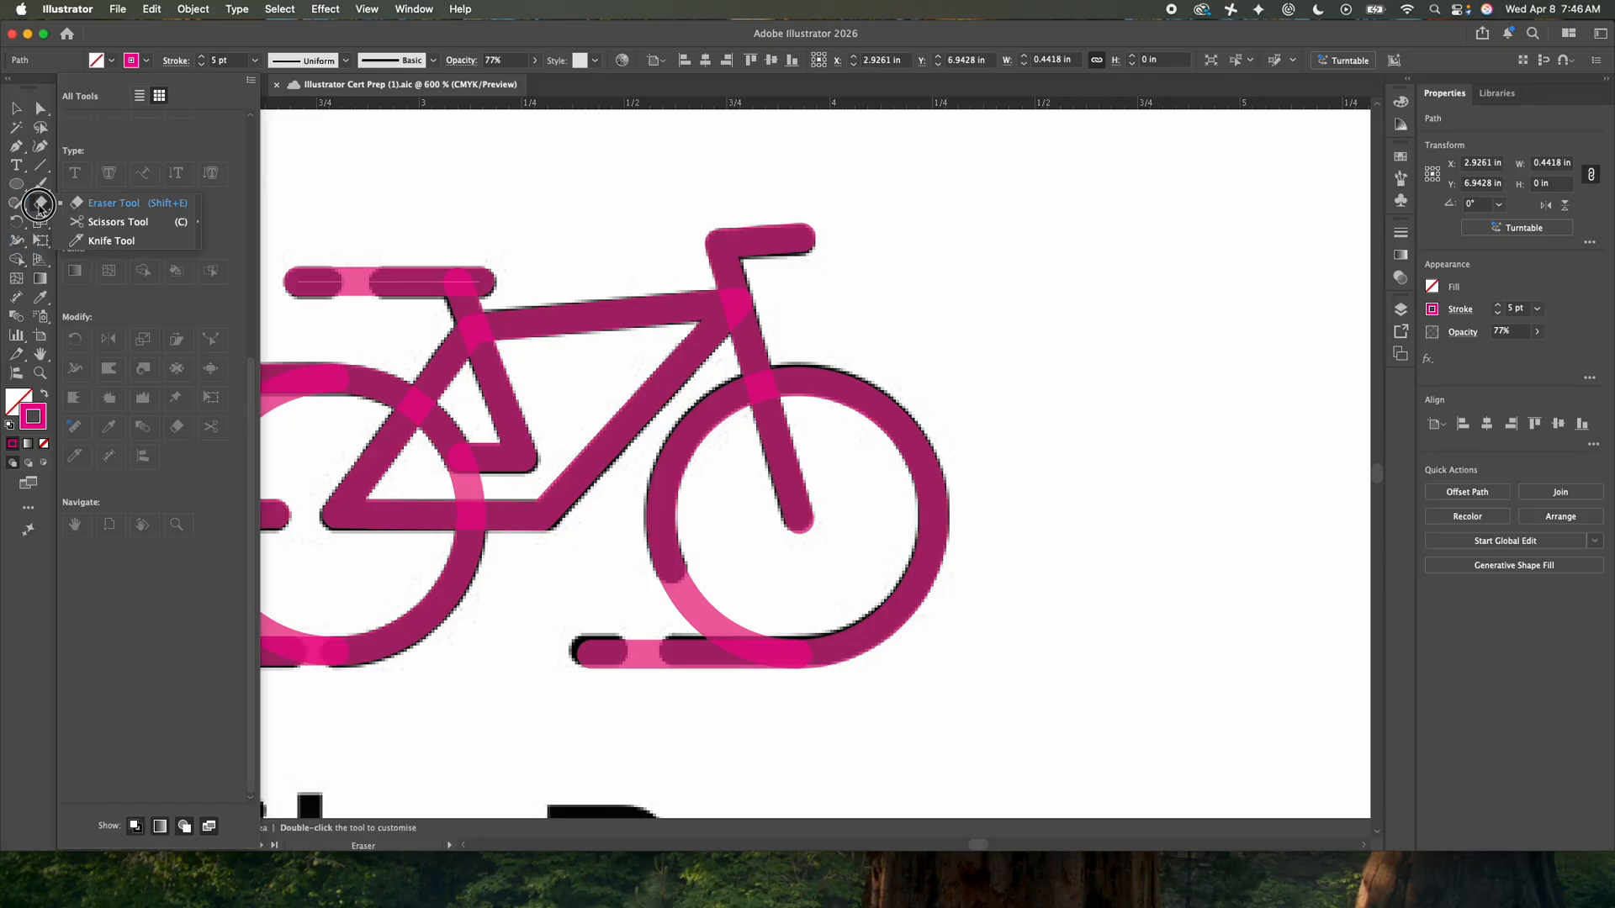
left_click(88, 222)
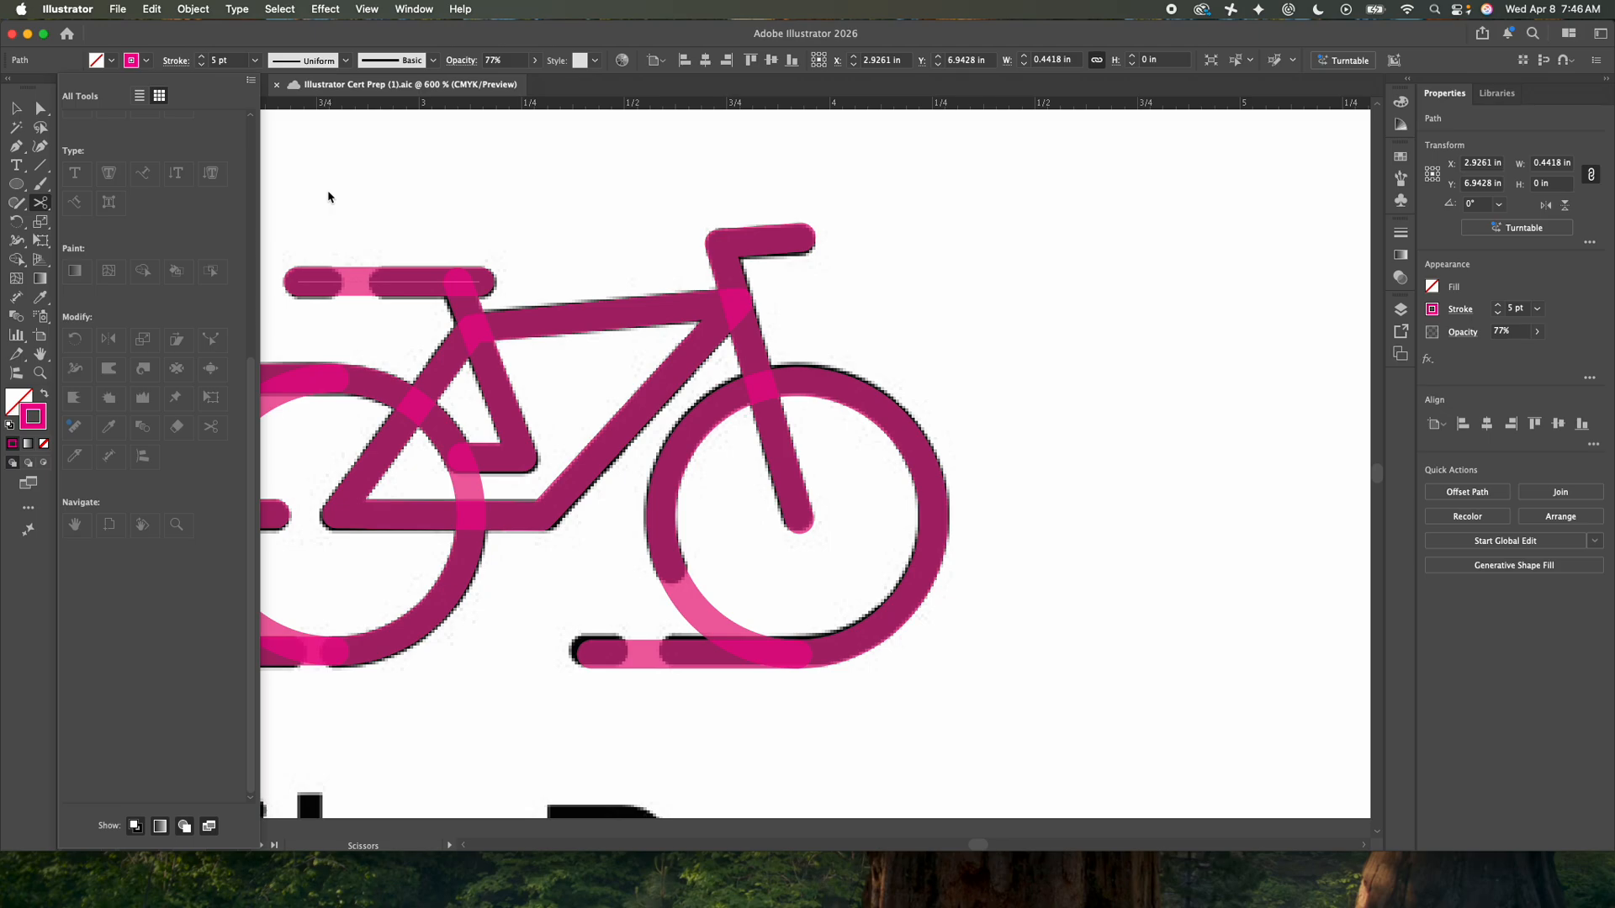
left_click(28, 508)
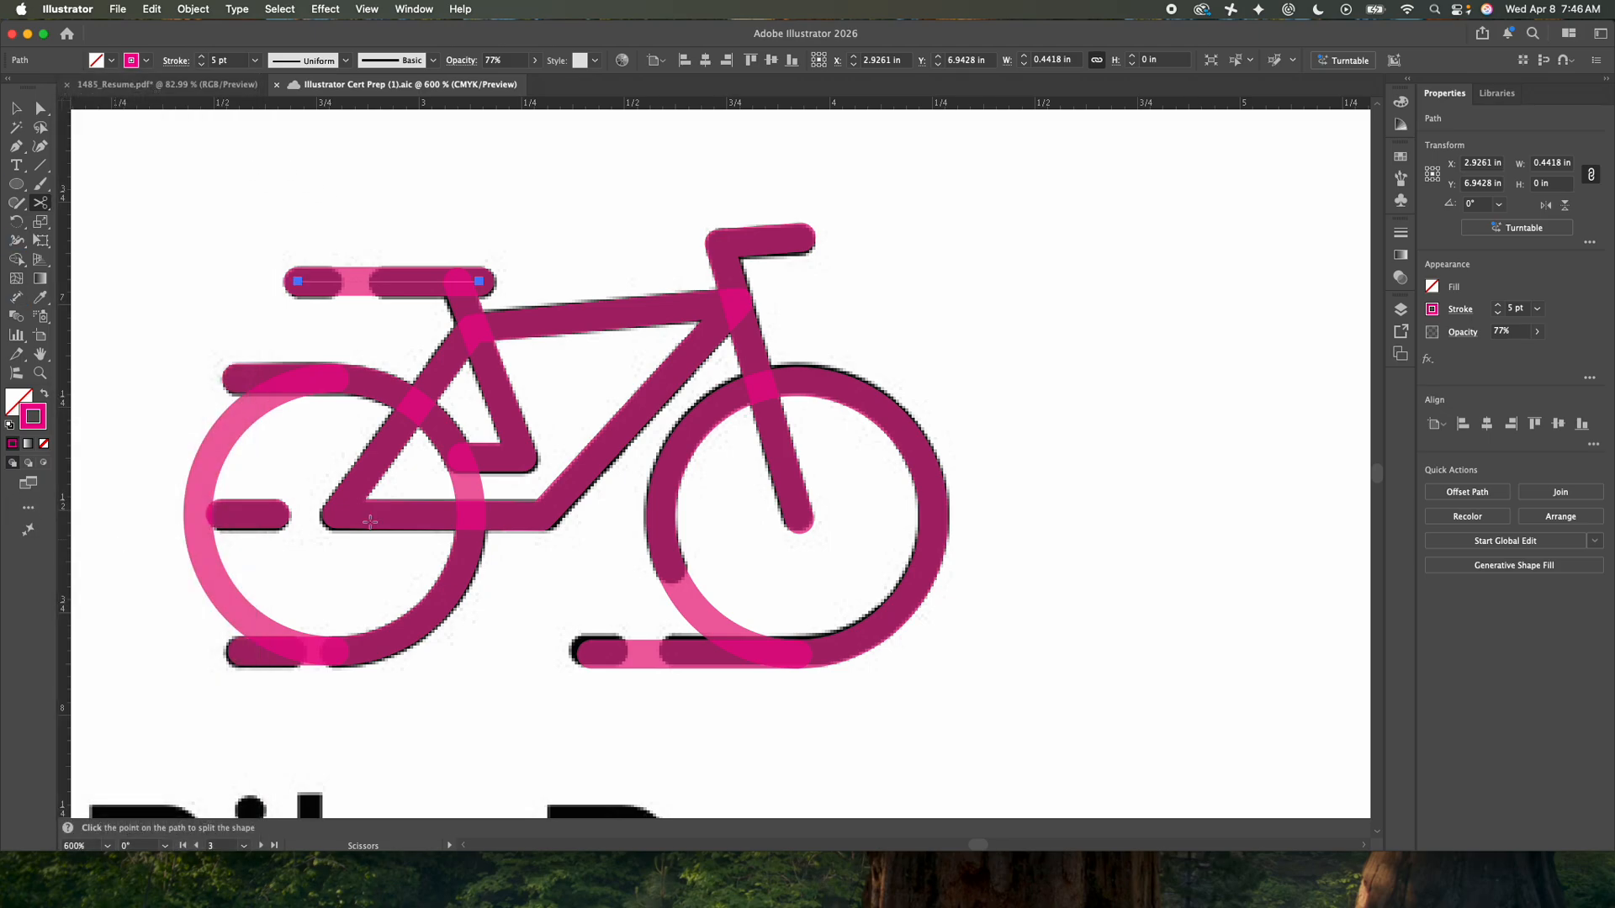
left_click(385, 281)
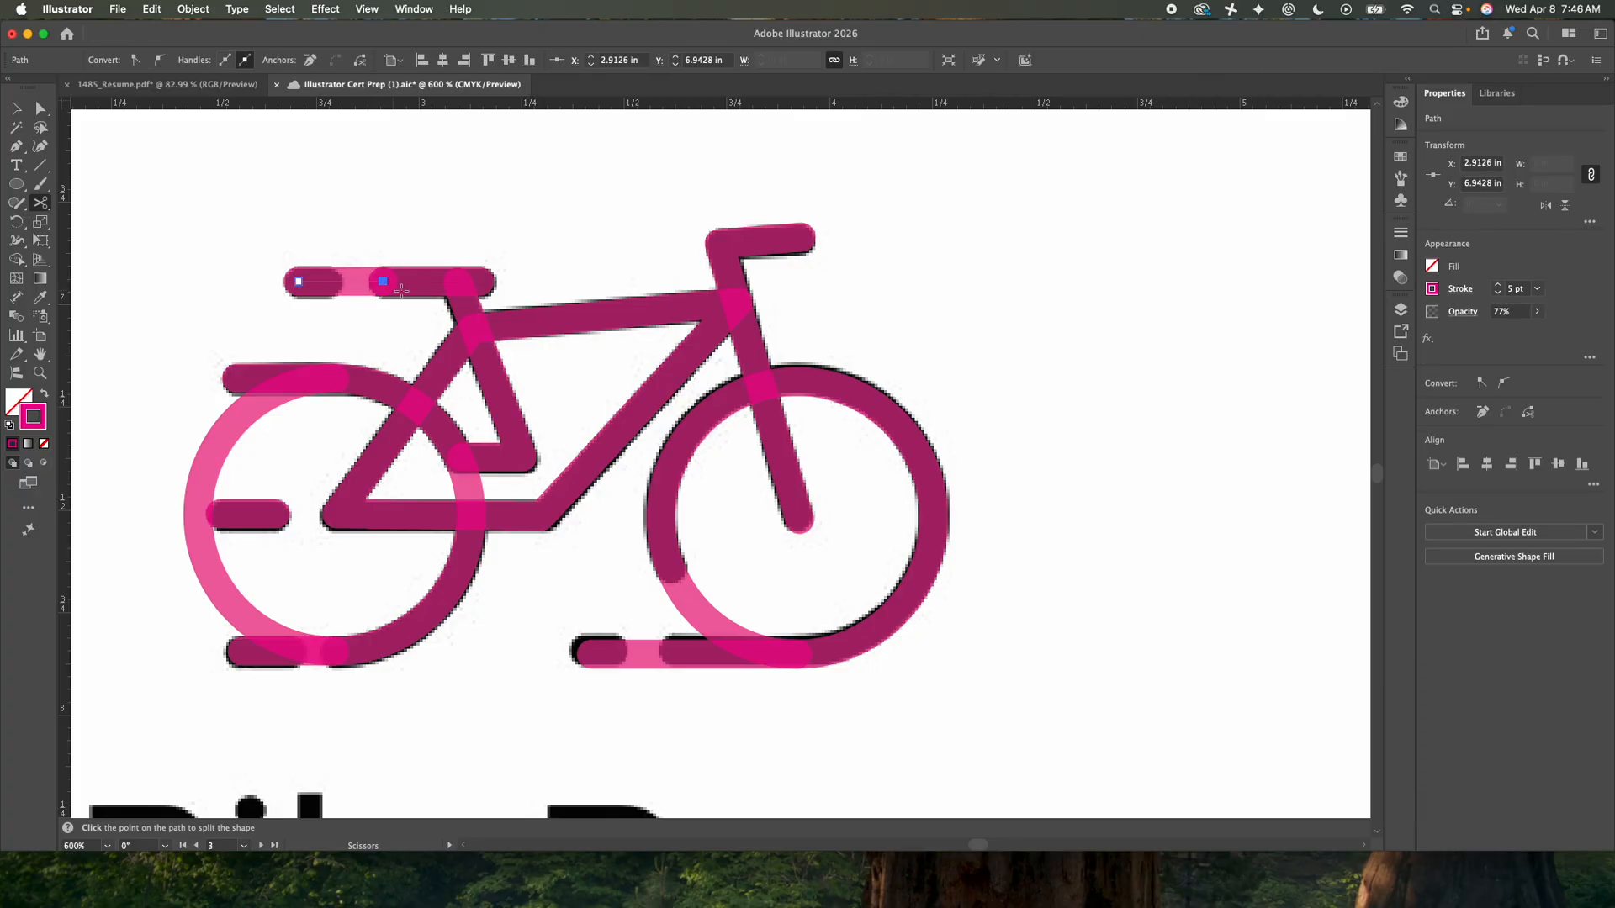
left_click(334, 281)
- Delete the cut-out middle piece of the seat line
key("a")
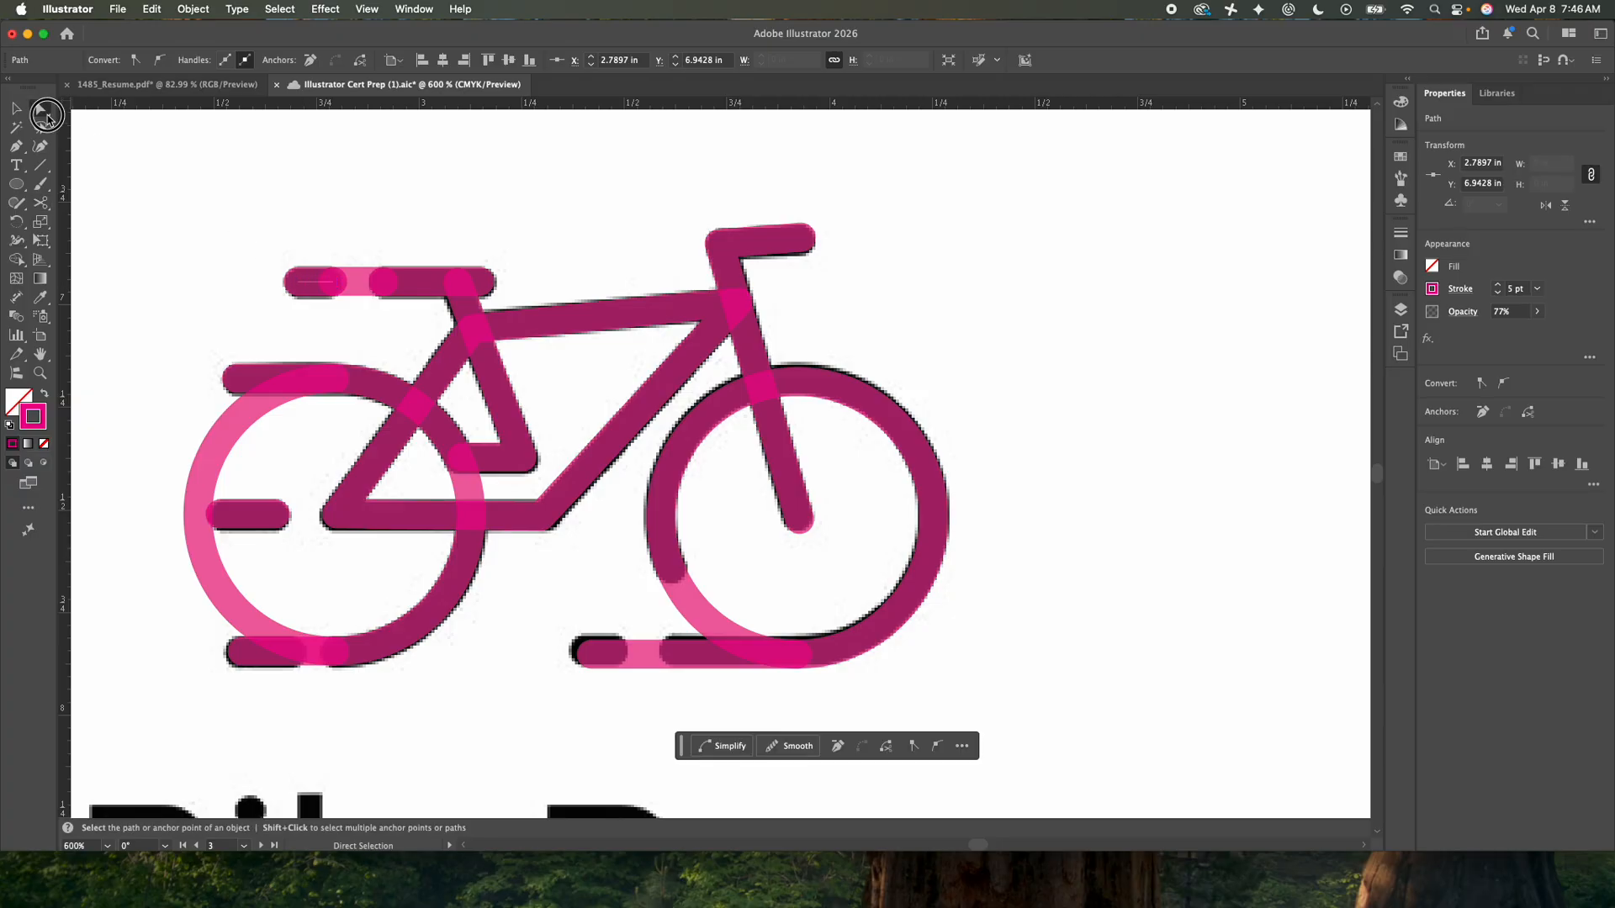
left_click(363, 243)
left_click_drag(359, 282, 360, 205)
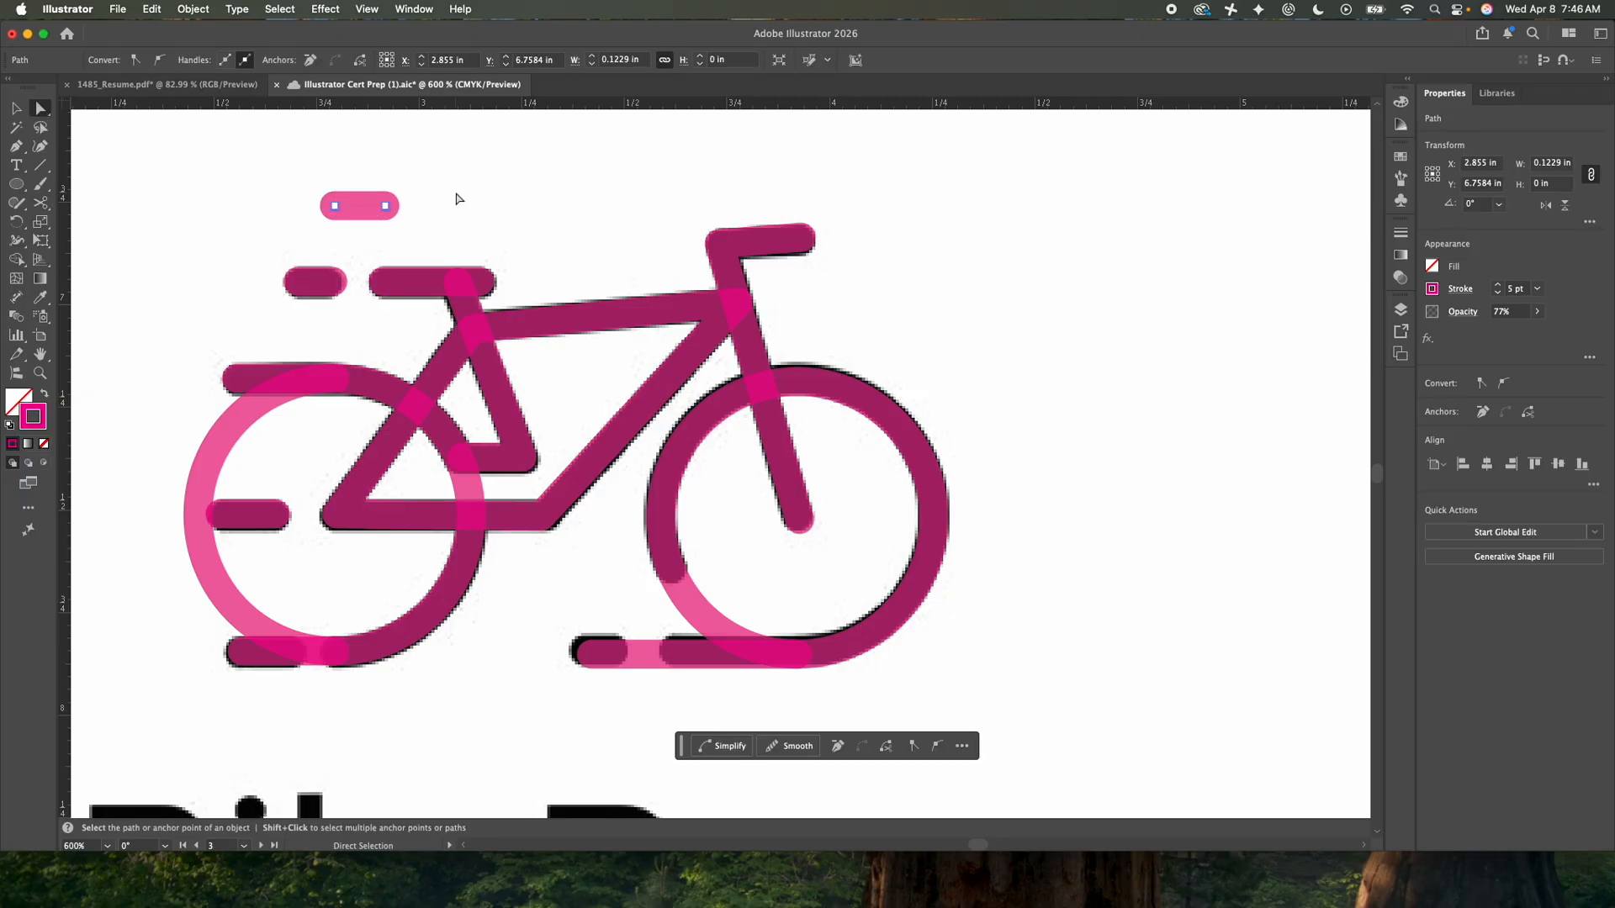
key("Delete")
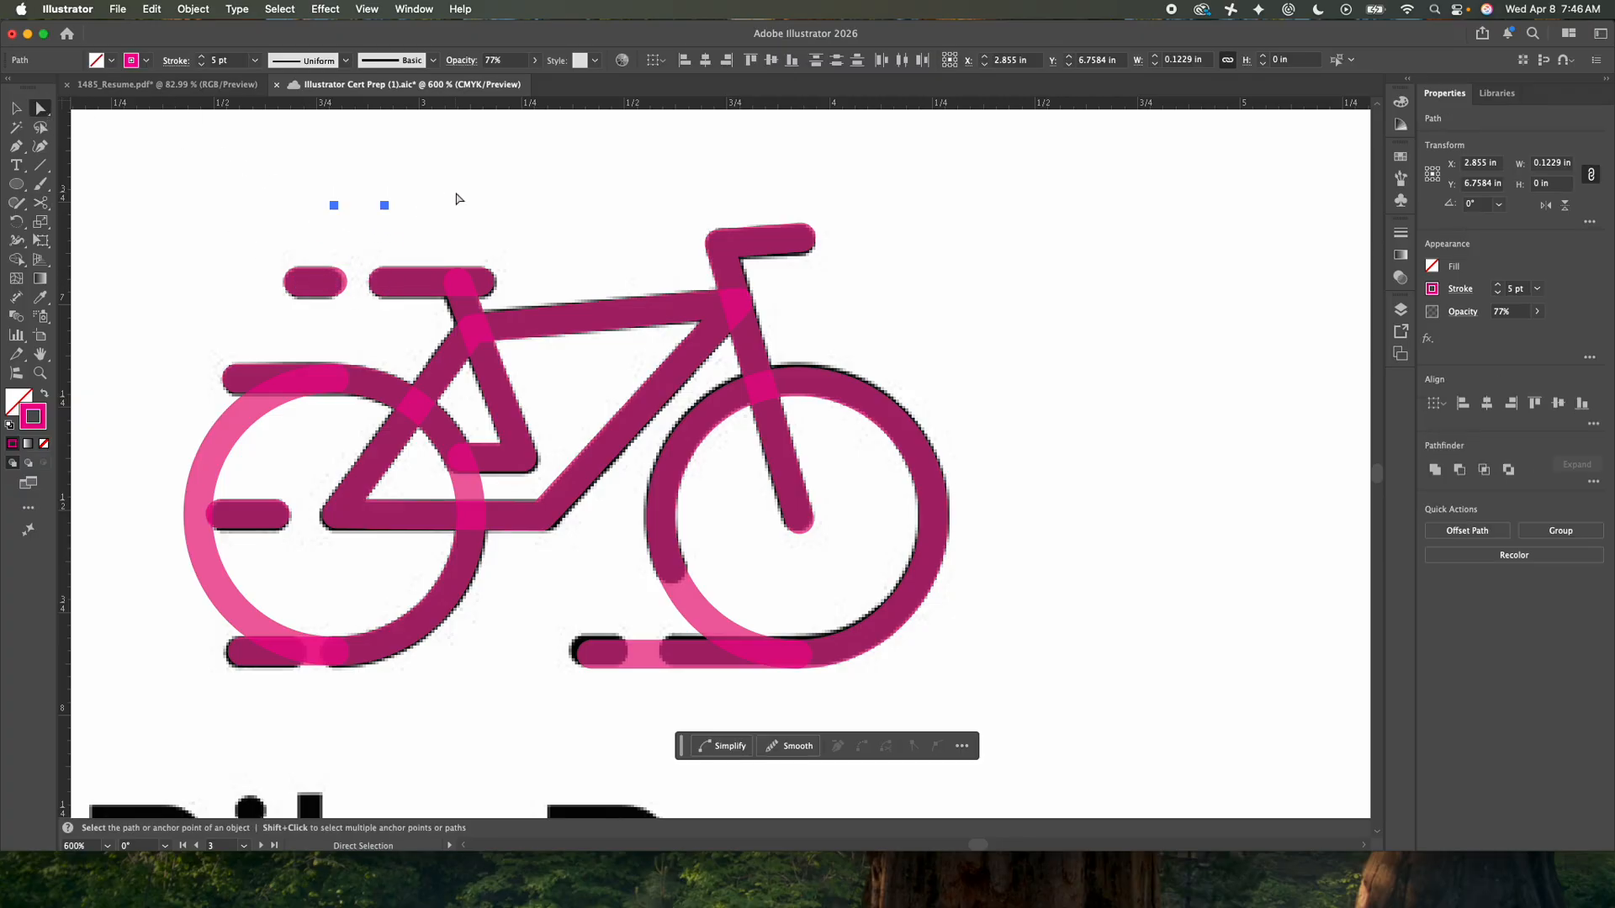
key("Delete")
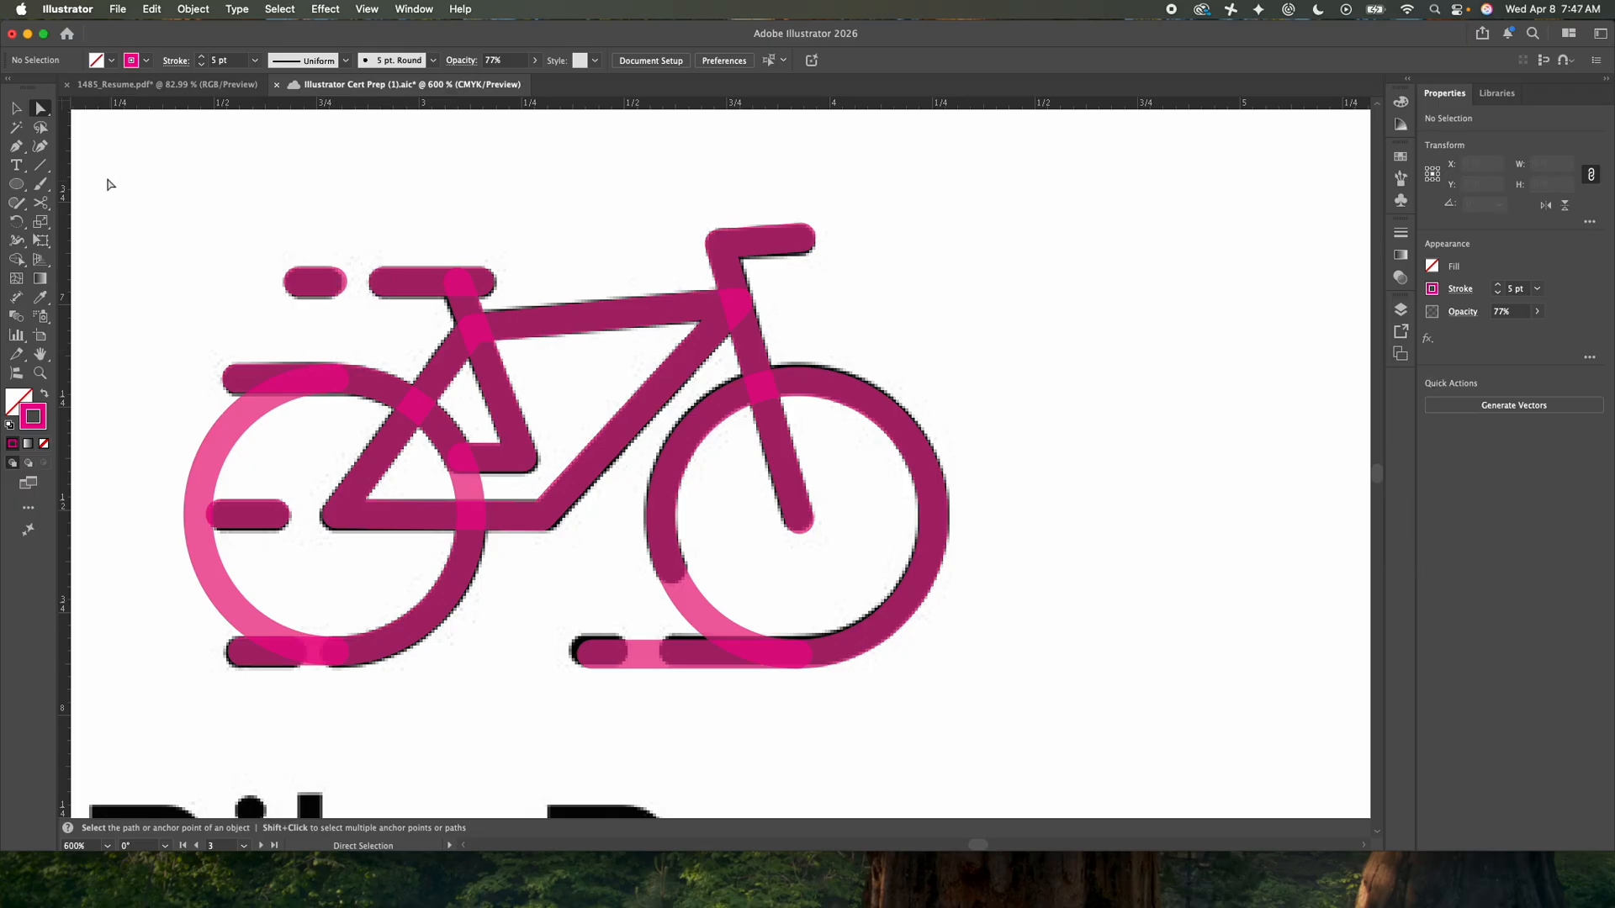
- Cut the rear wheel circle with the Scissors at its left, top and bottom anchors
left_click_drag(170, 339, 222, 367)
left_click(224, 449)
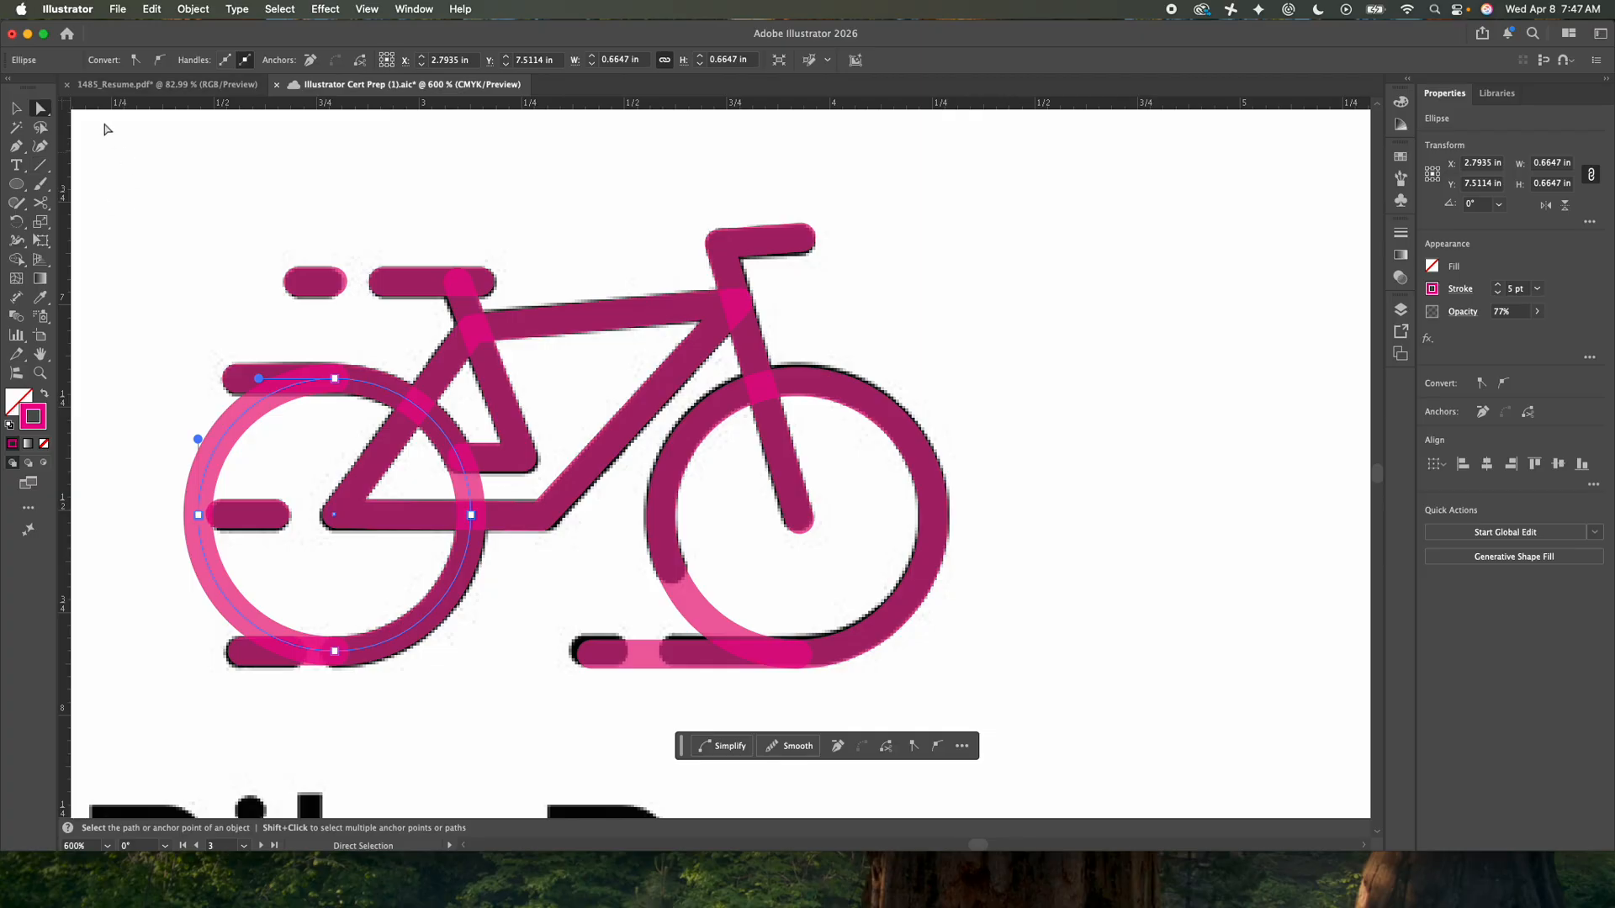
left_click(42, 203)
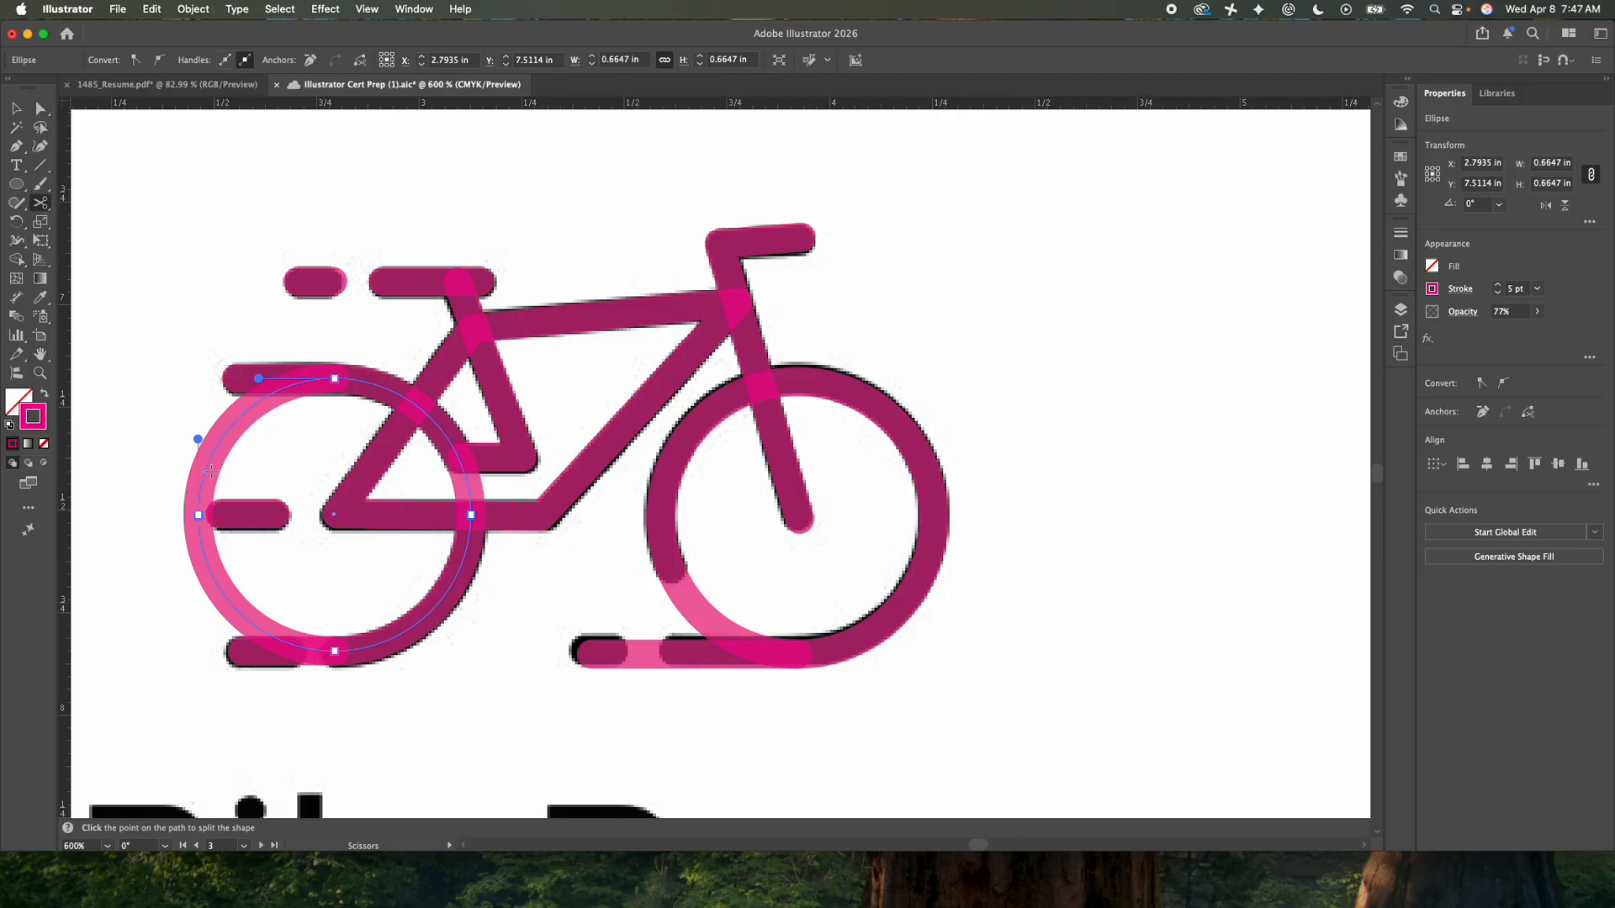
left_click(199, 515)
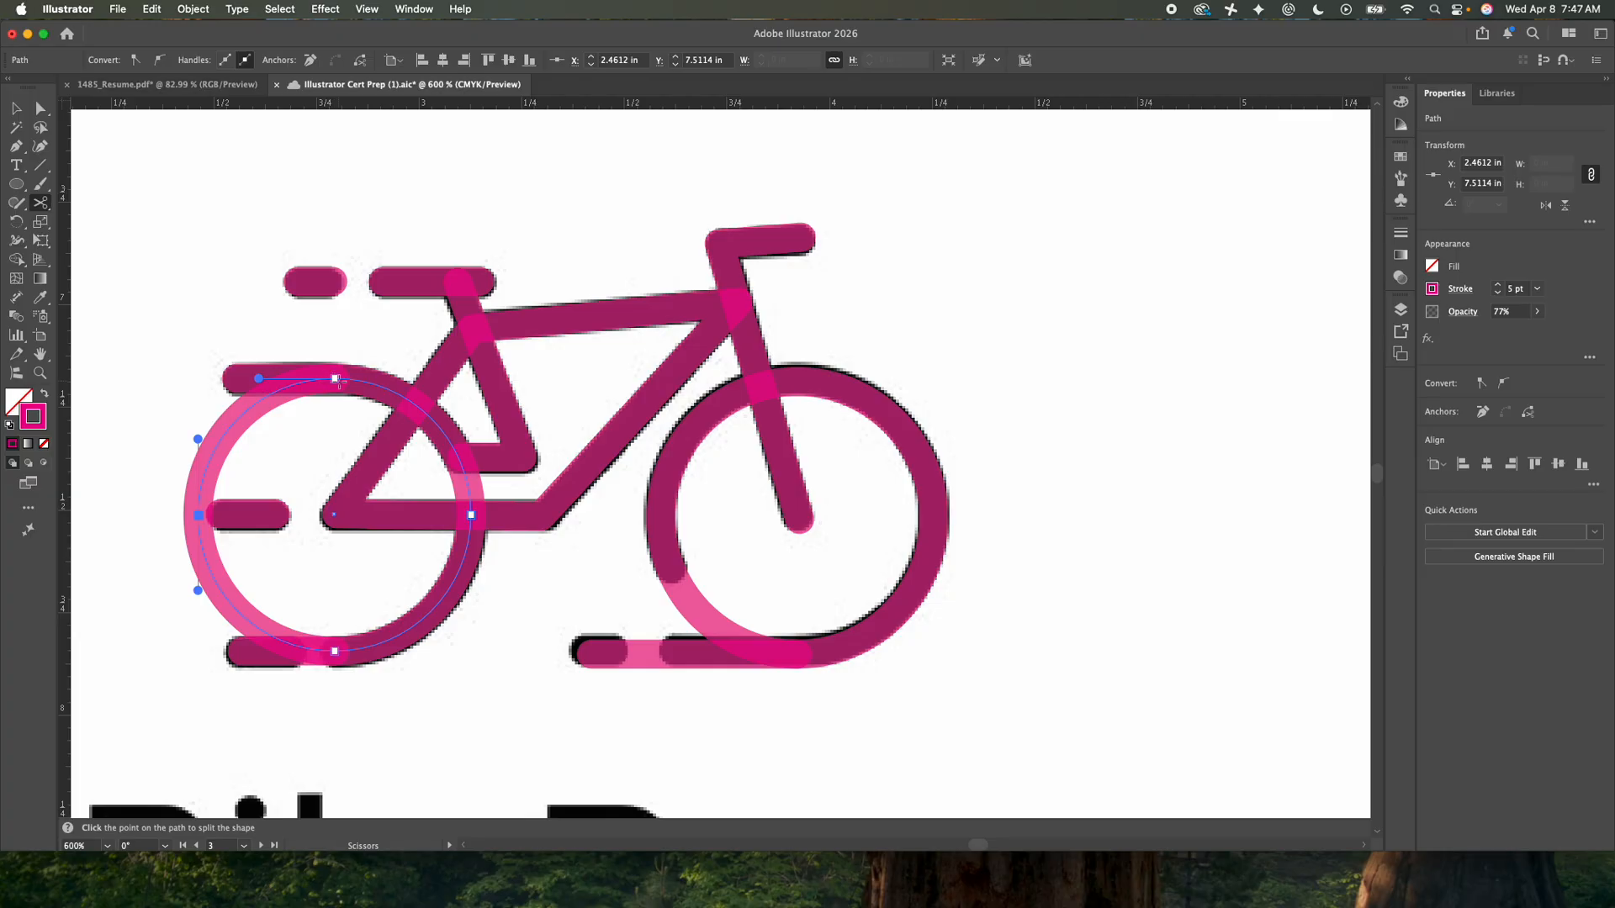
left_click(335, 378)
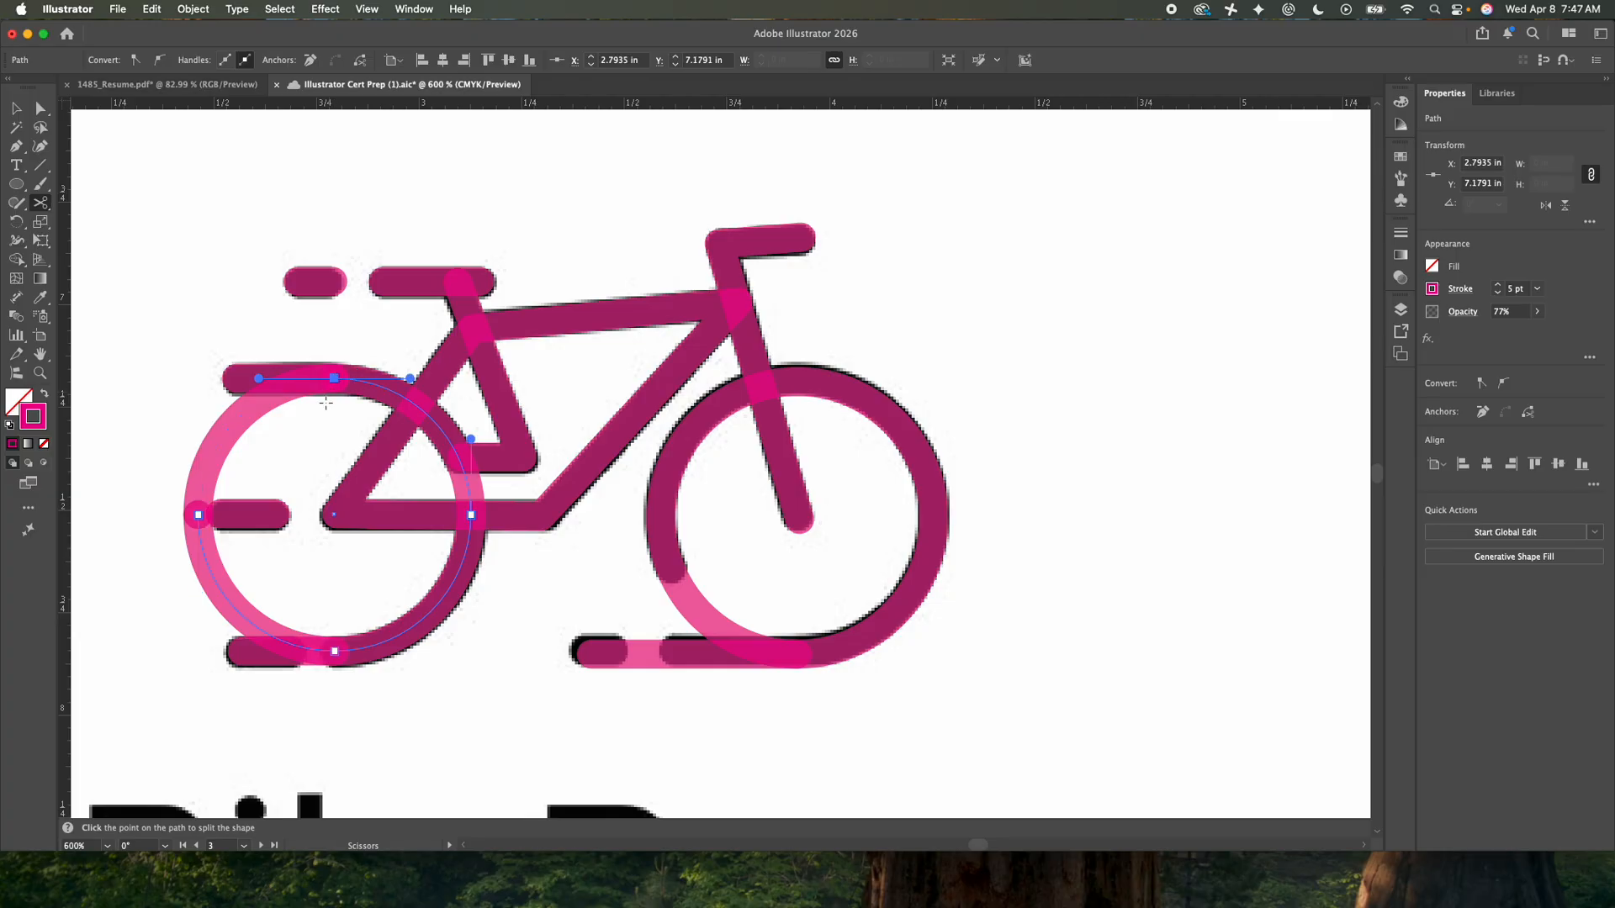
left_click(335, 651)
- Delete the two left-hand arcs of the rear wheel
left_click(16, 108)
left_click(169, 163)
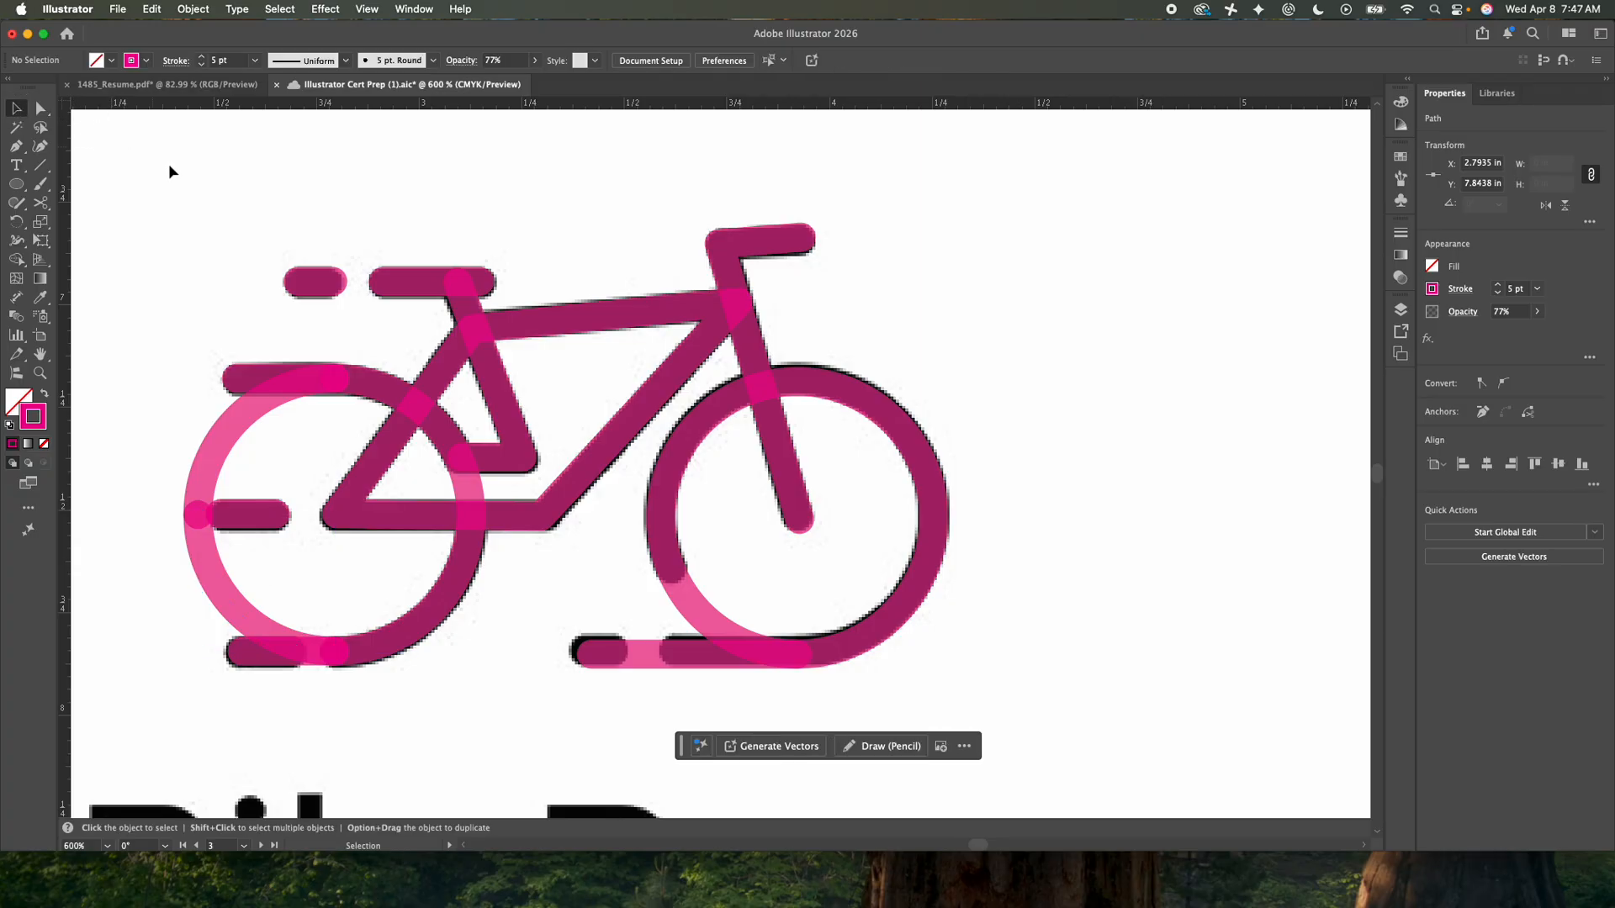
left_click_drag(210, 481, 131, 262)
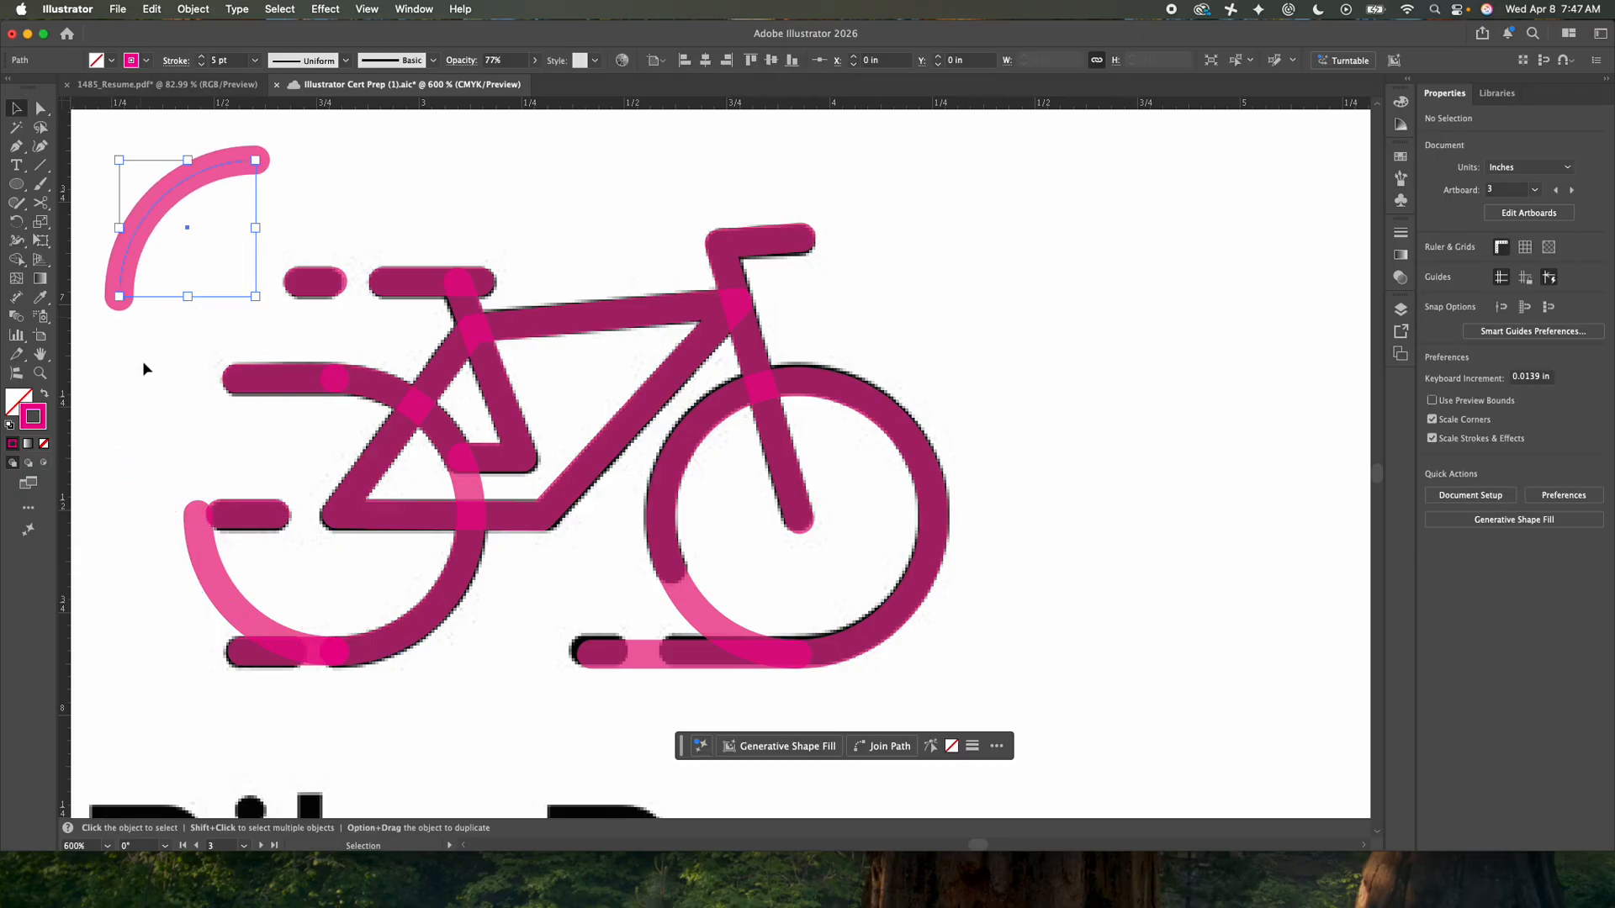
left_click_drag(237, 614, 134, 227)
left_click(149, 146)
left_click_drag(148, 146, 135, 309)
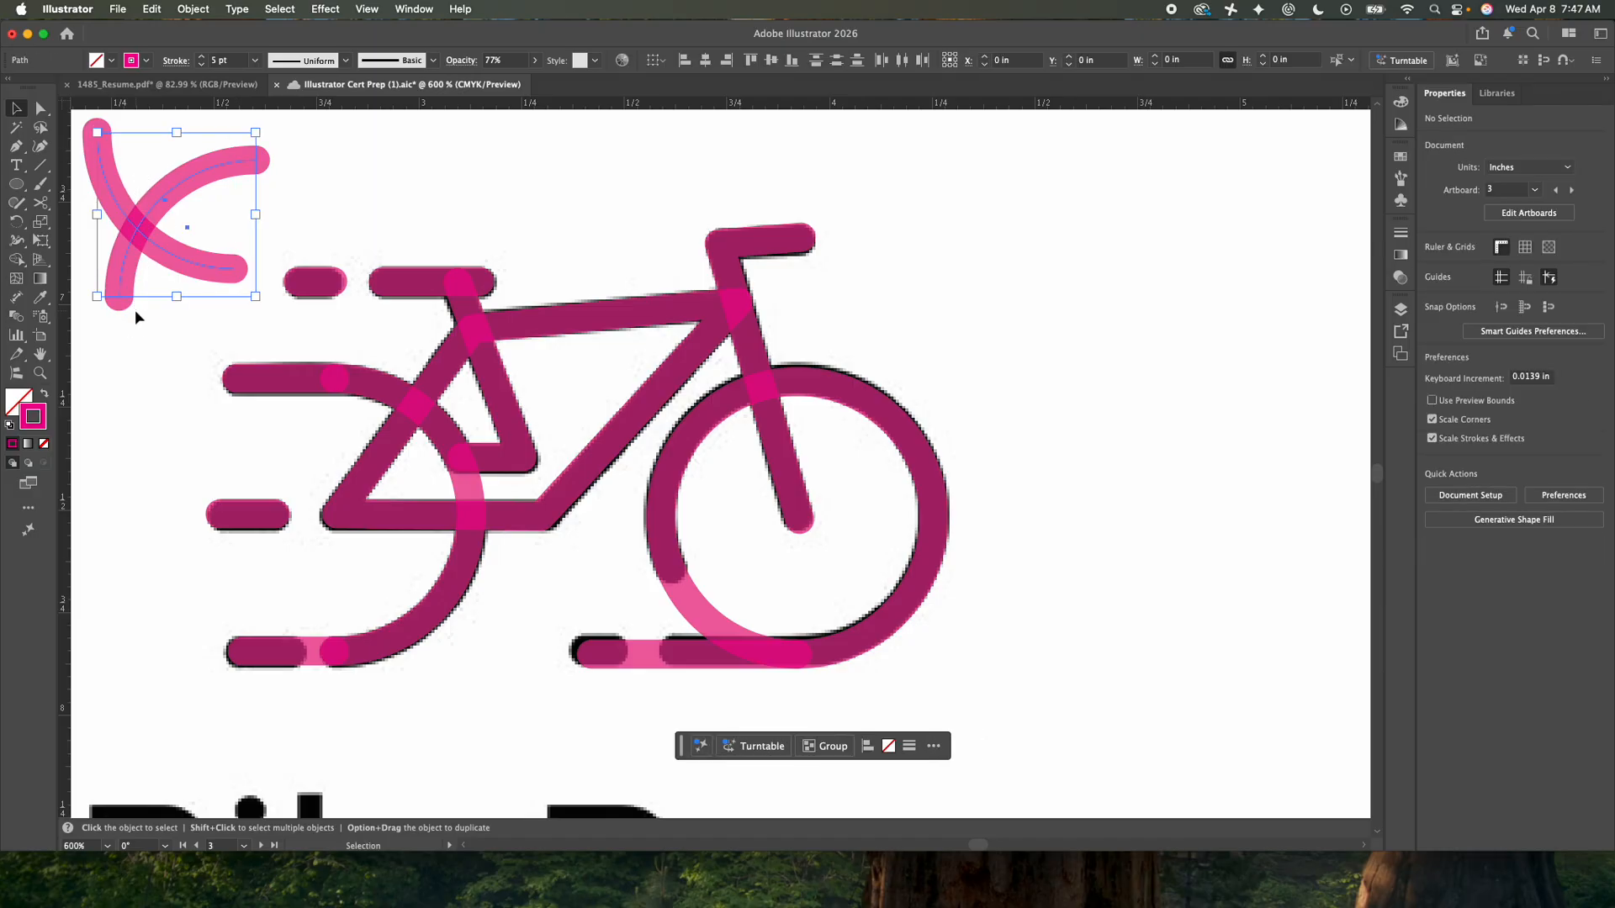
key("Delete")
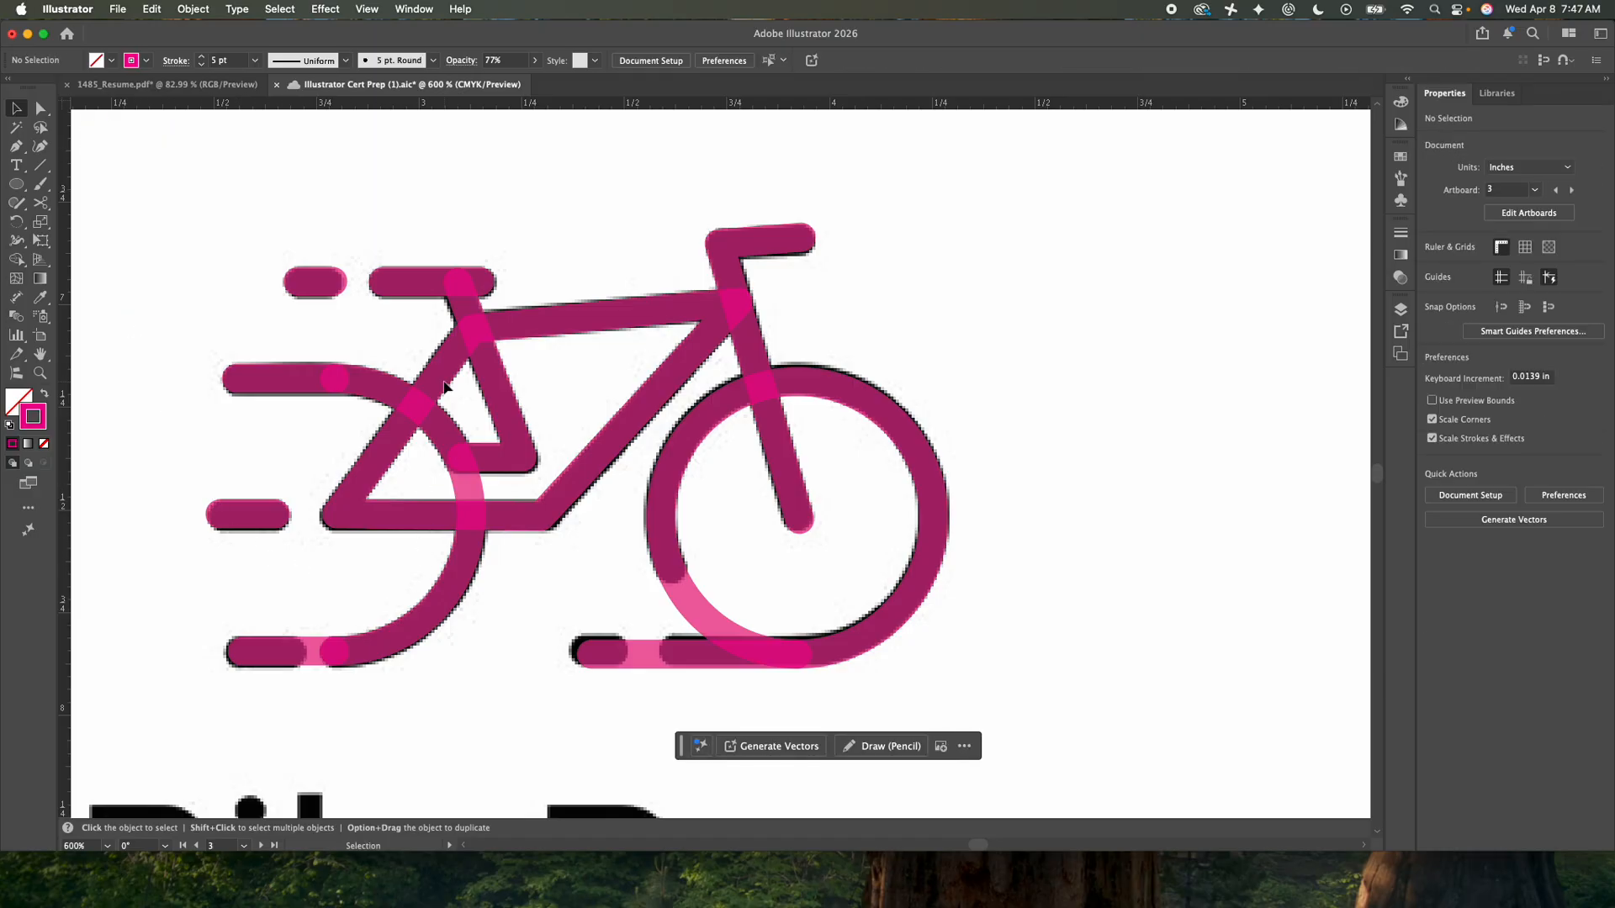
- Split the rear wheel's remaining right half-circle at its rightmost anchor with the Scissors
double_click(447, 437)
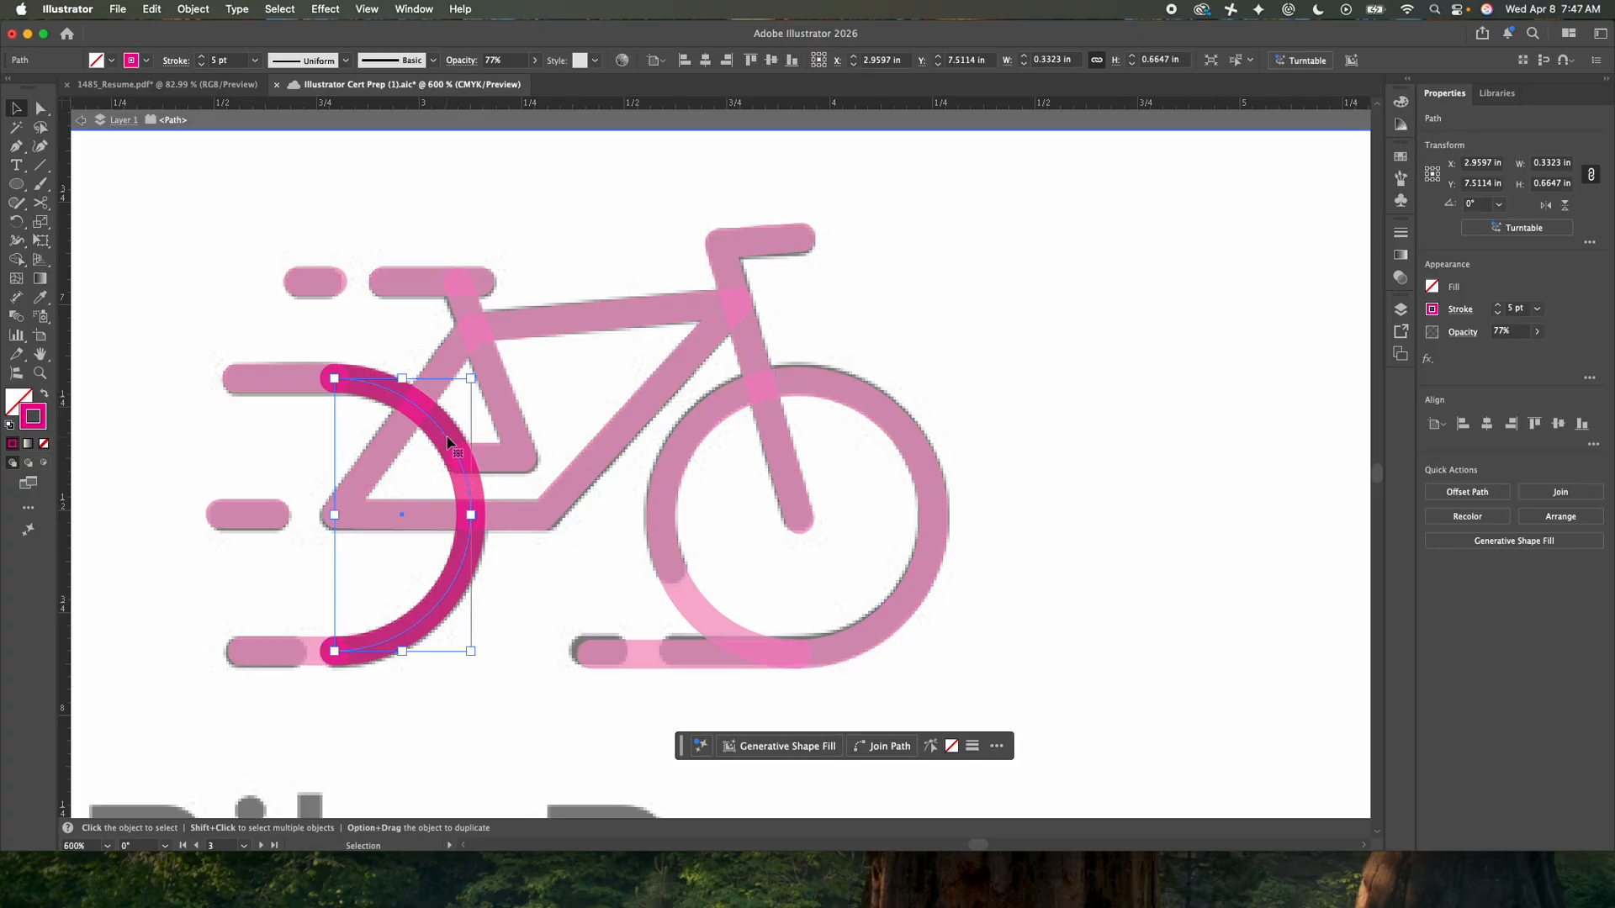
double_click(145, 290)
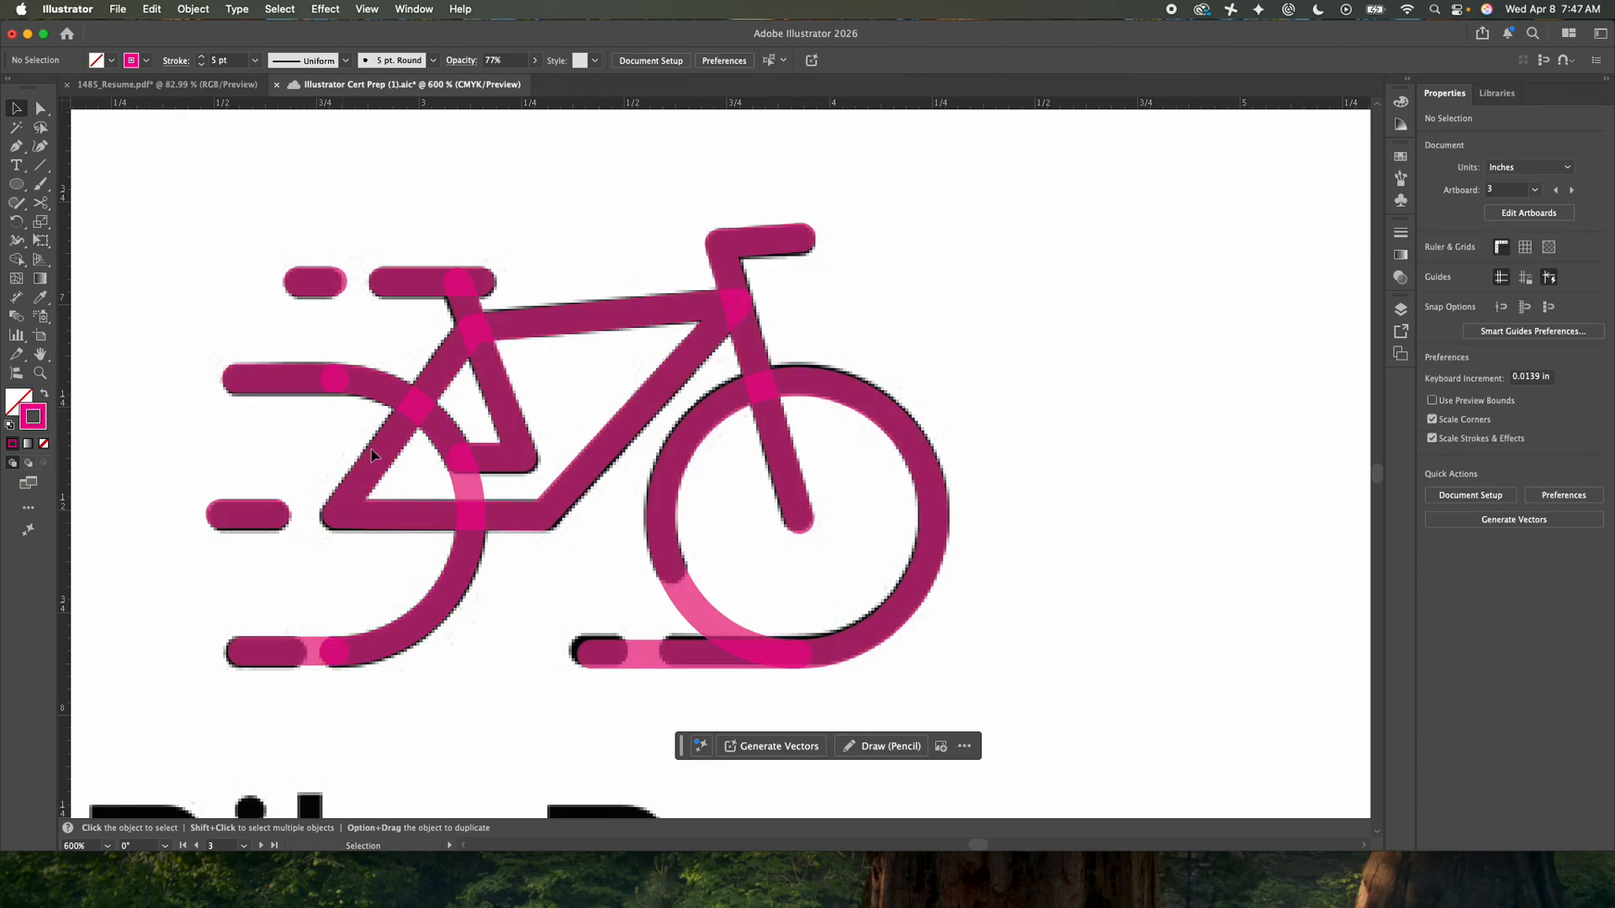
left_click(441, 438)
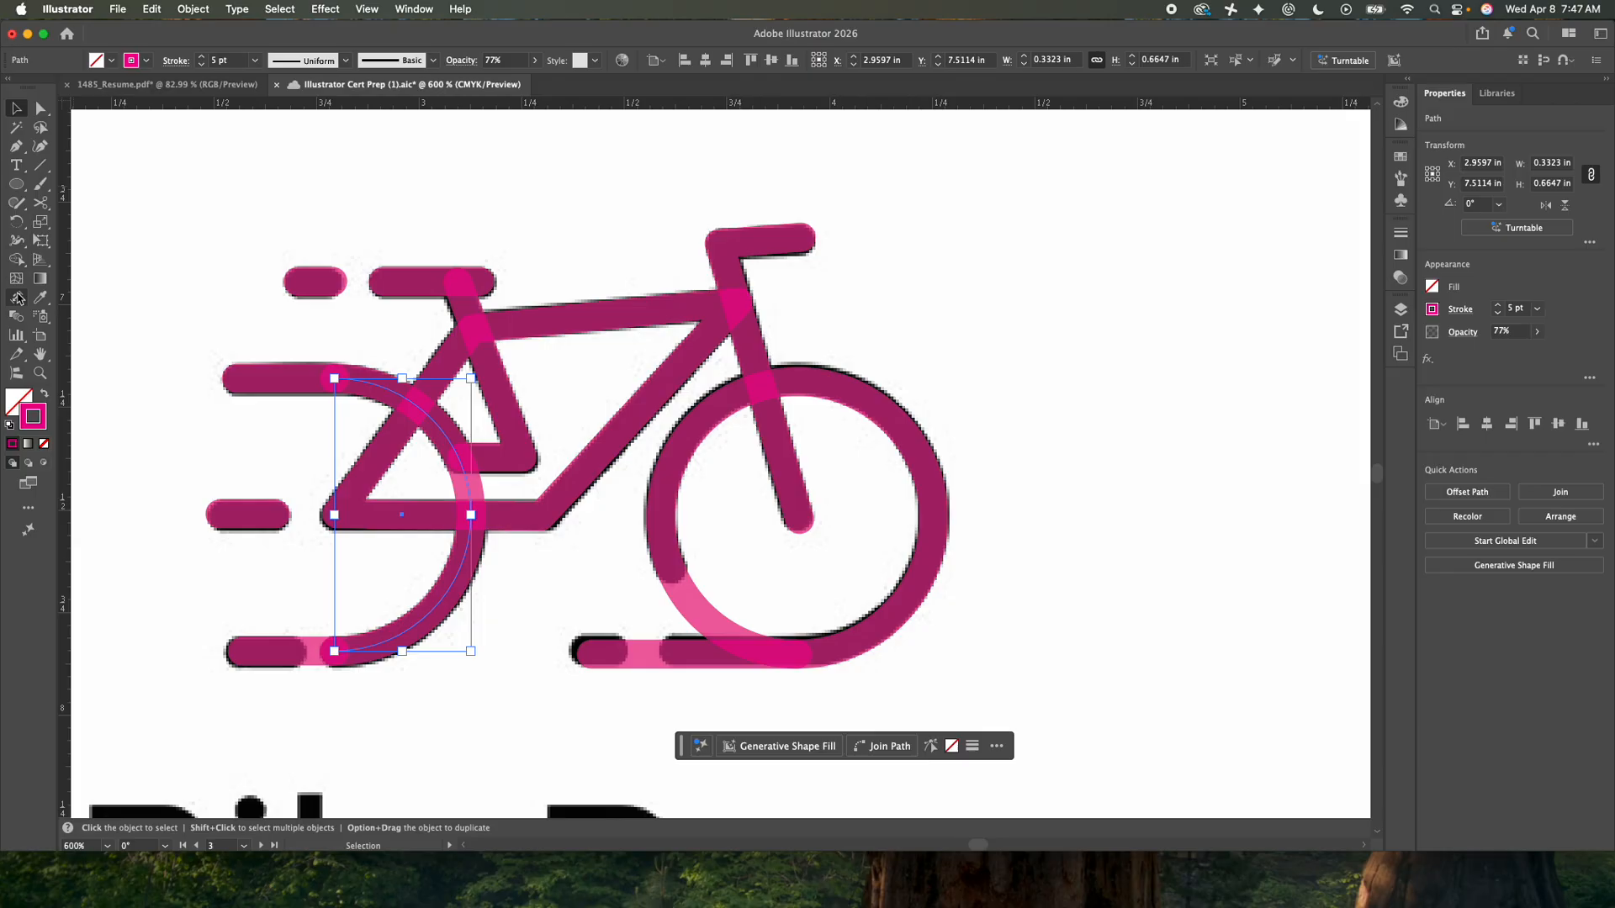
left_click(40, 203)
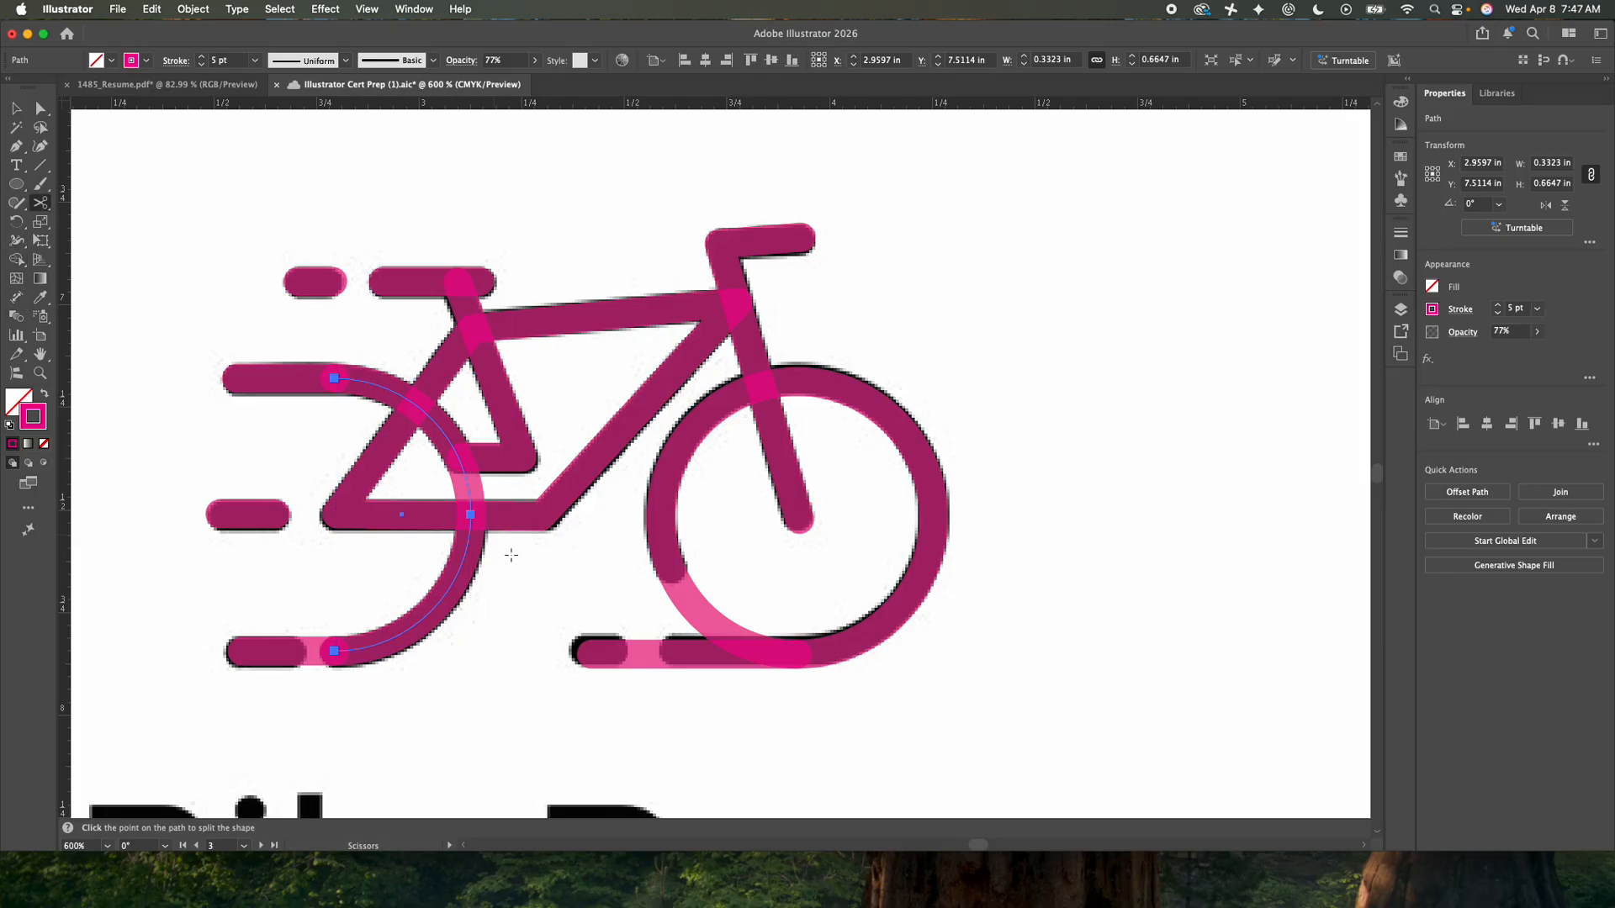
left_click(471, 514)
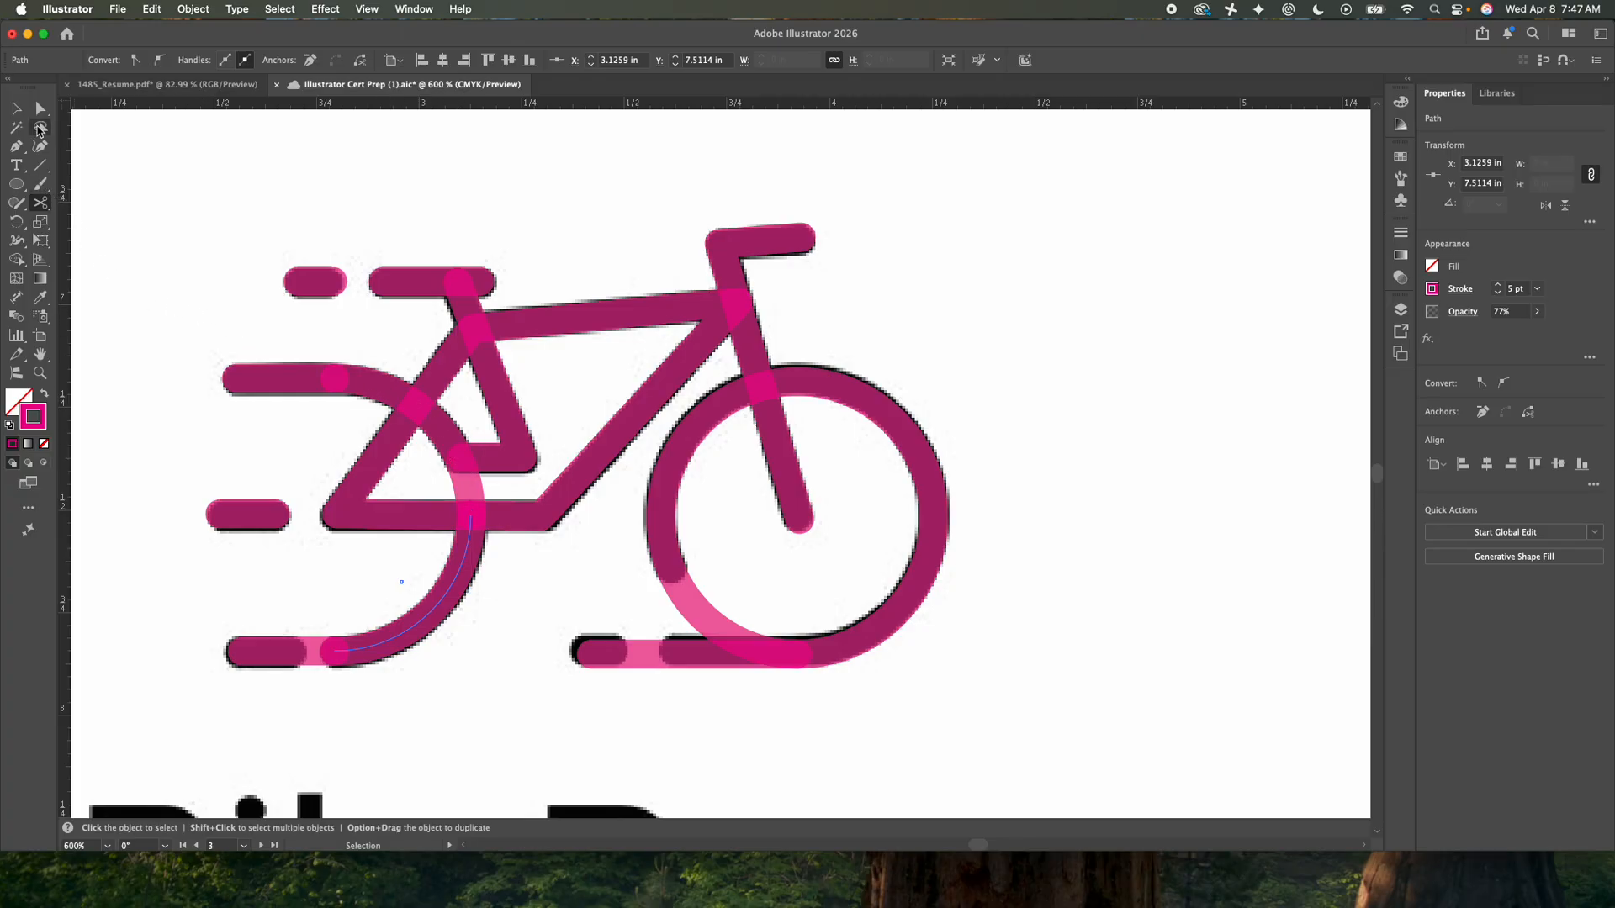
- Cut the rear wheel's upper-right arc with the Scissors near the frame triangle and delete its short lower end piece
left_click(40, 107)
left_click(141, 163)
left_click(472, 491)
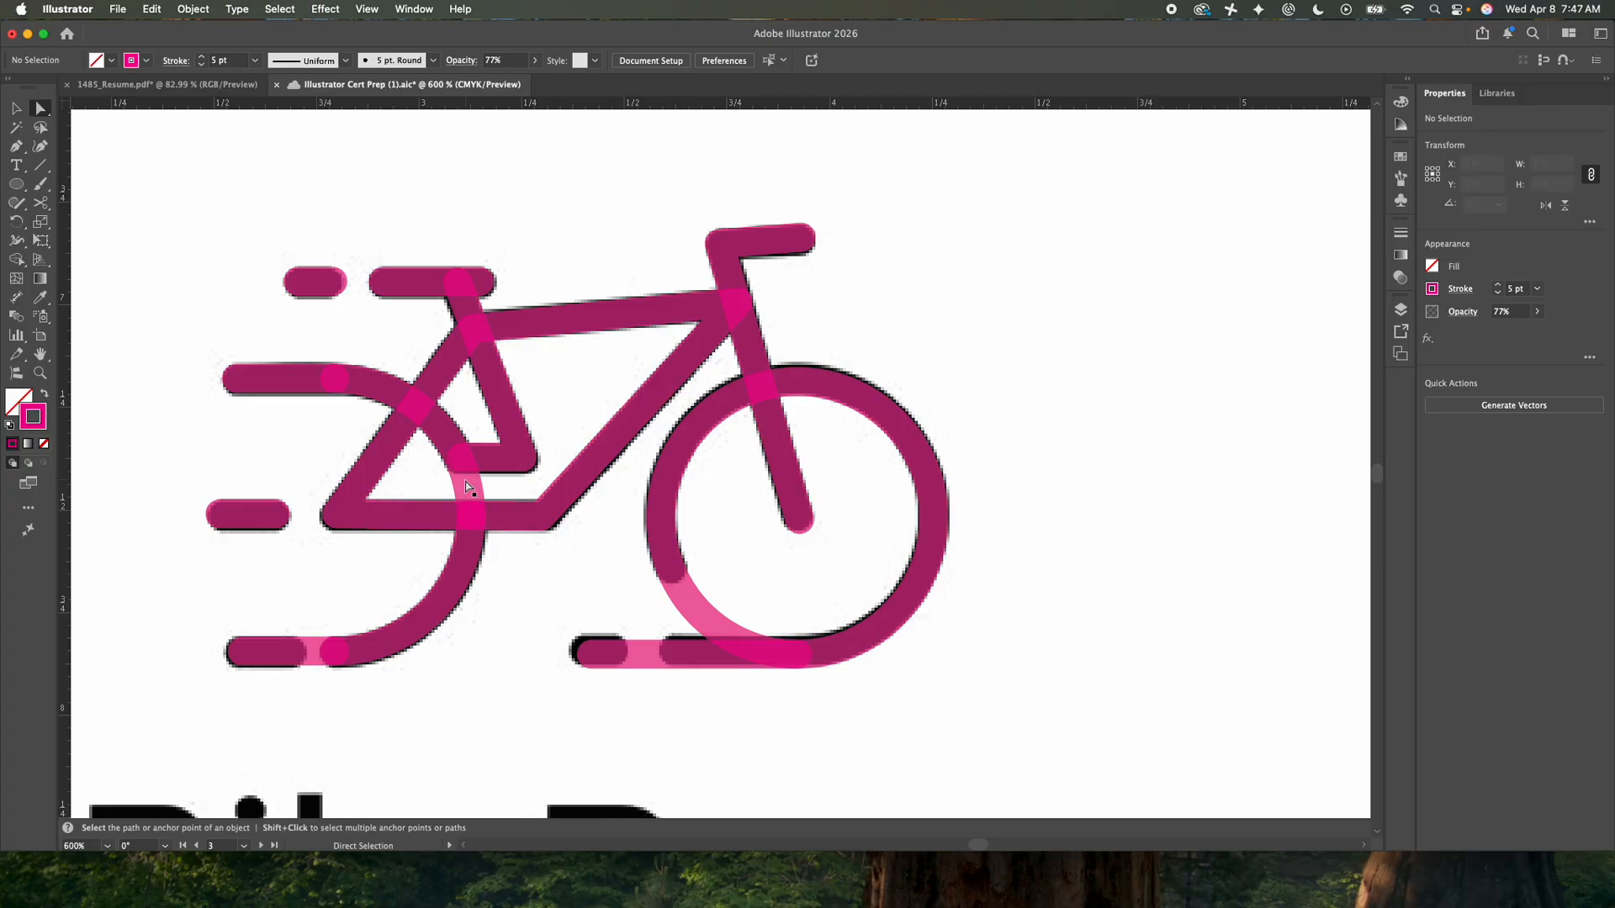
left_click(41, 202)
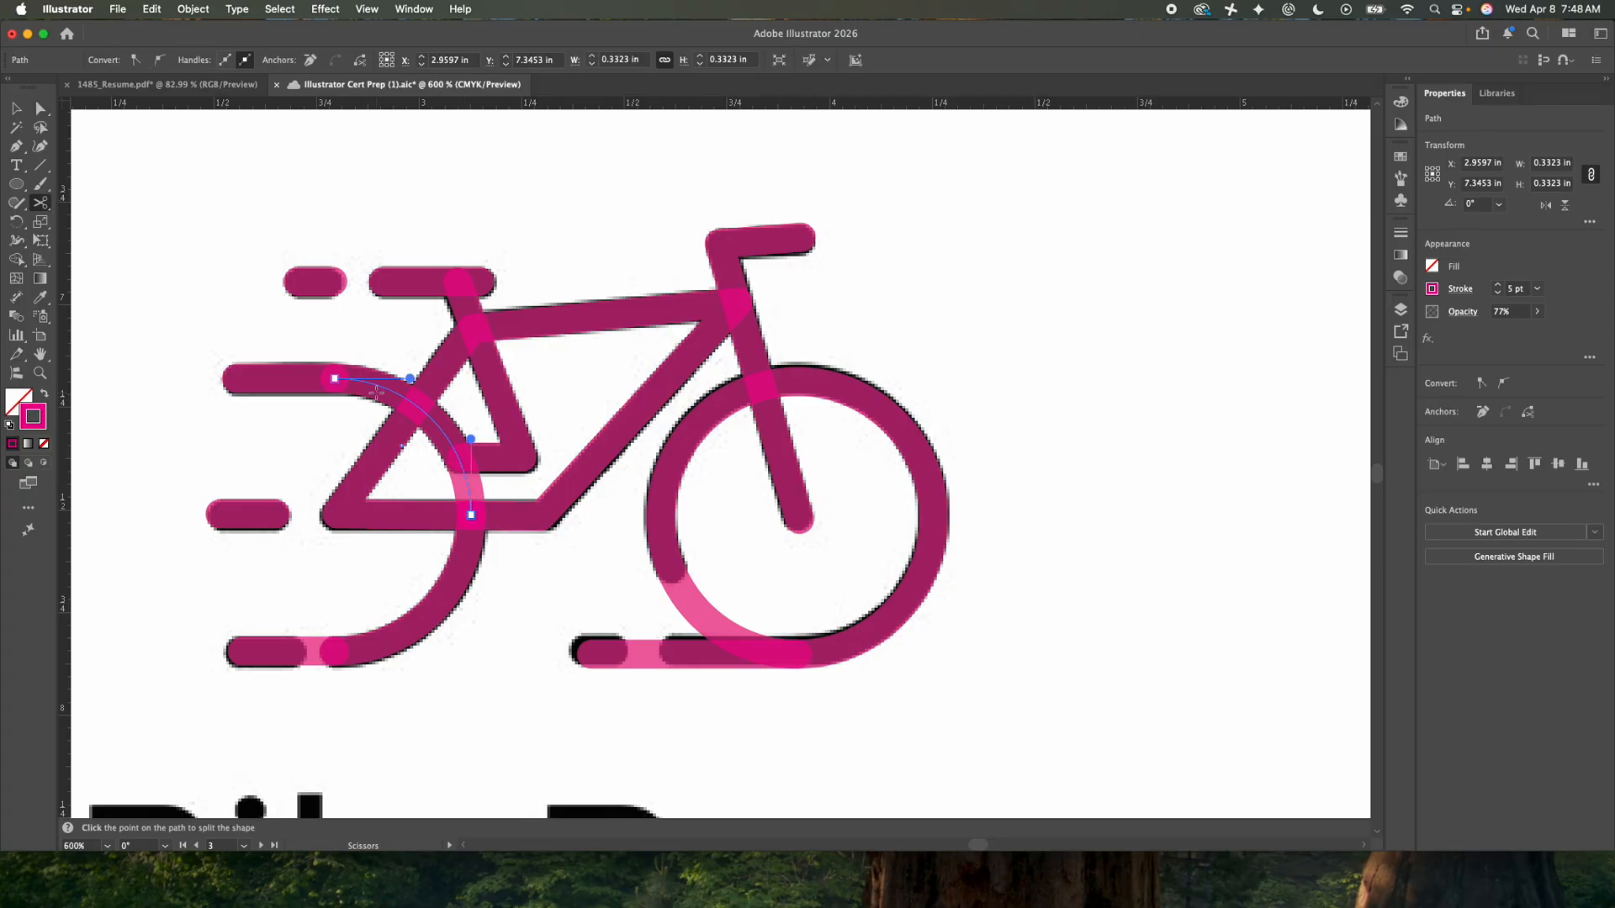
left_click(458, 458)
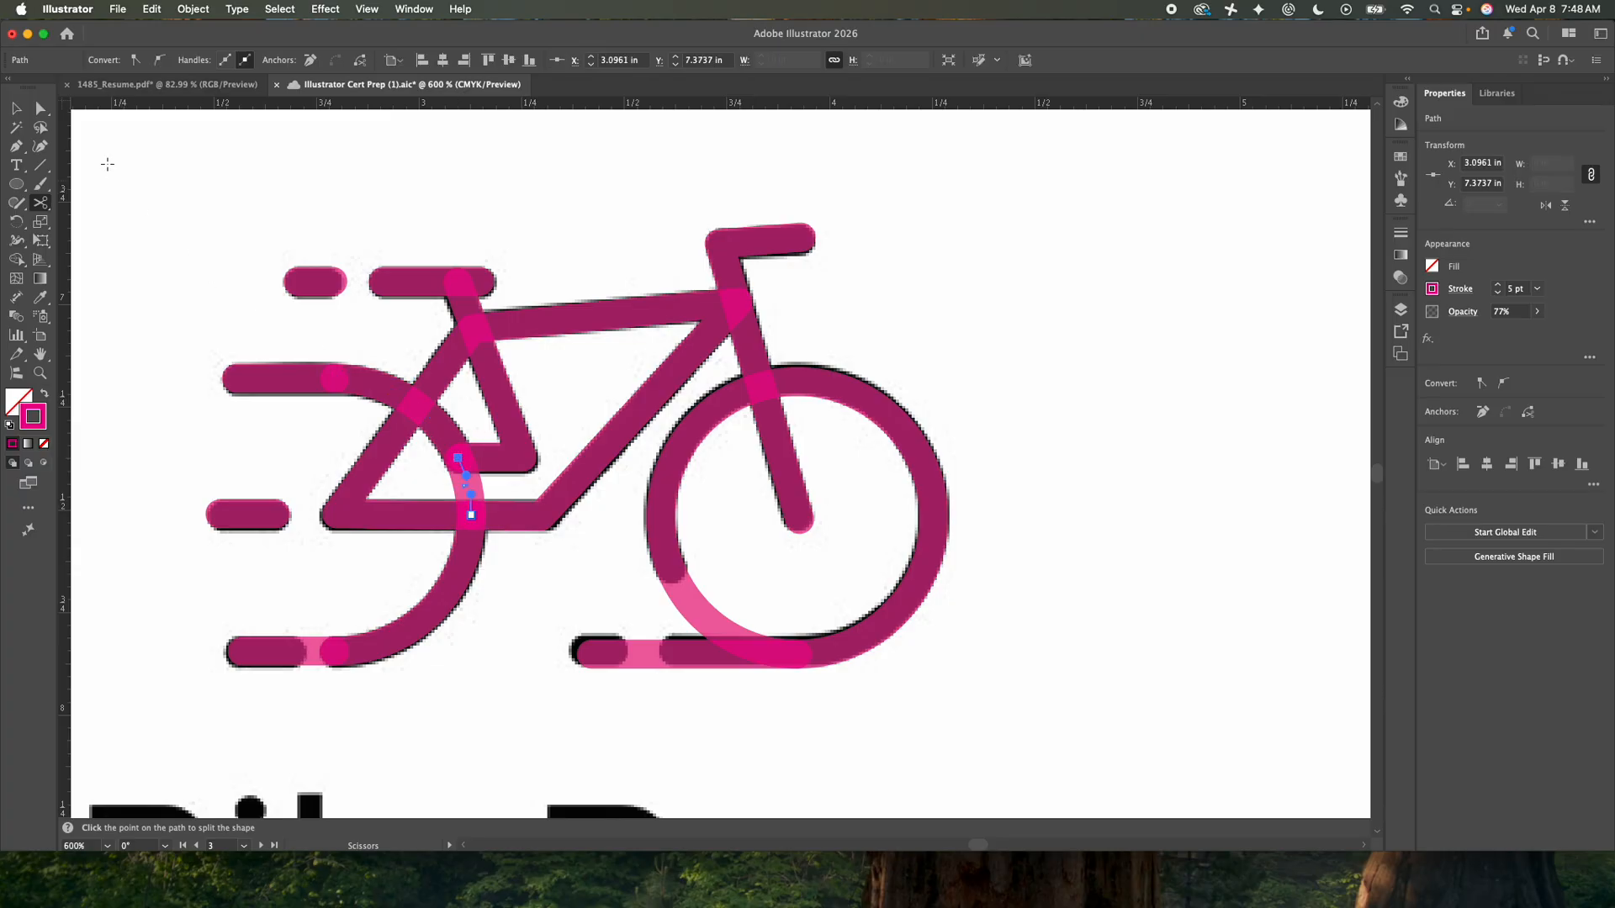
left_click(16, 107)
left_click(134, 148)
left_click_drag(461, 485, 551, 214)
key("Delete")
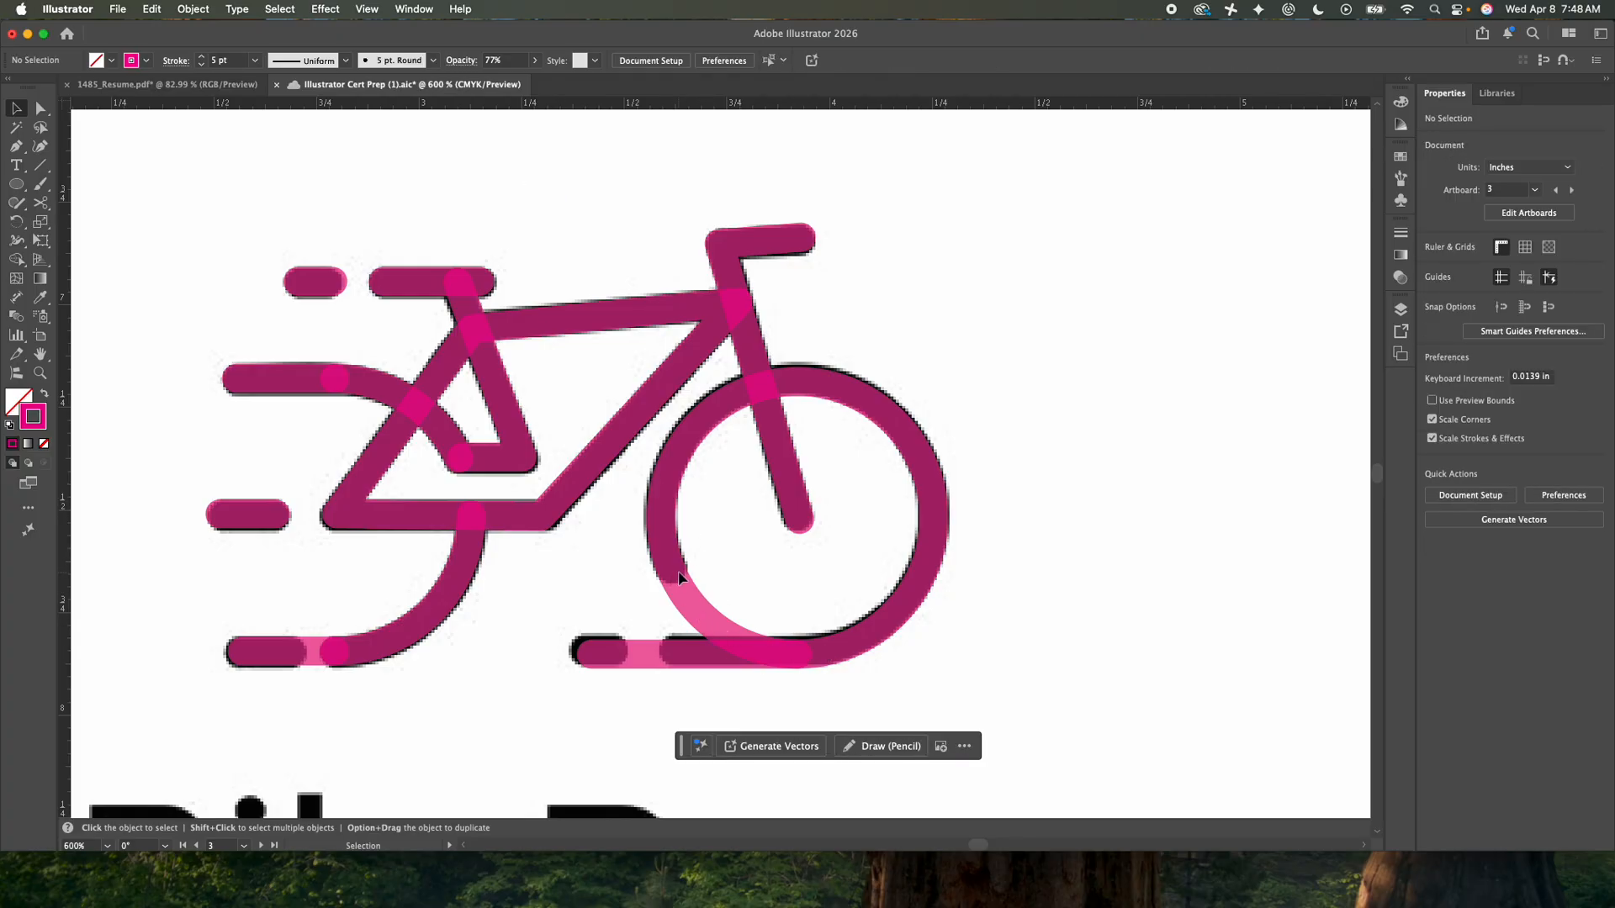
- Cut the front wheel with the Scissors at its lower-left point and bottom anchor, then delete the arc between them
left_click(682, 596)
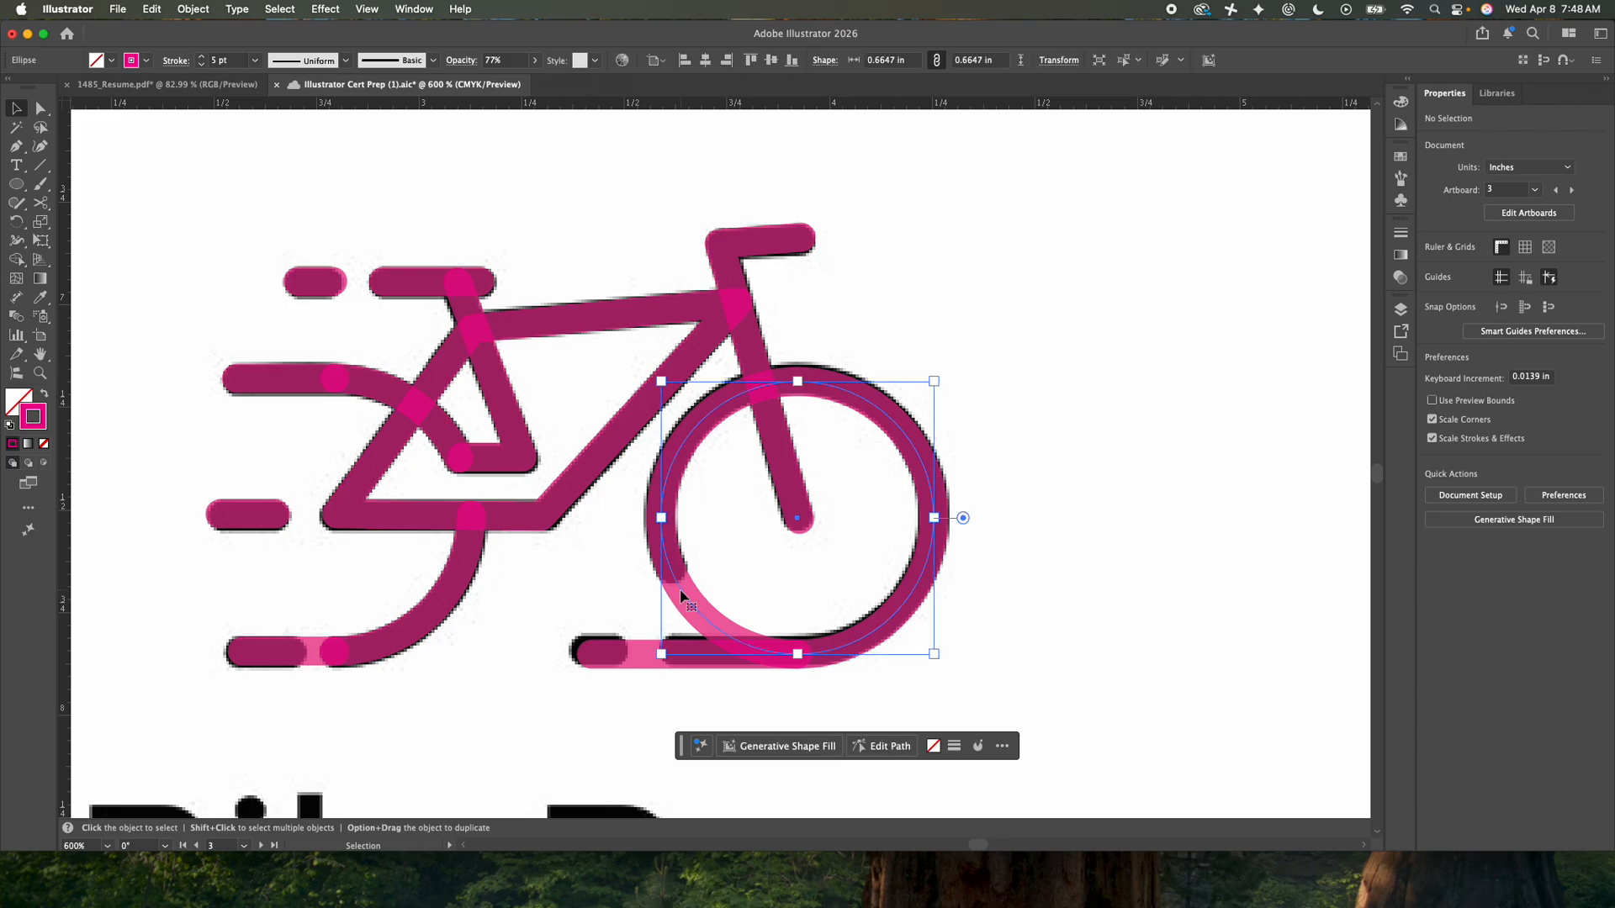
left_click(41, 203)
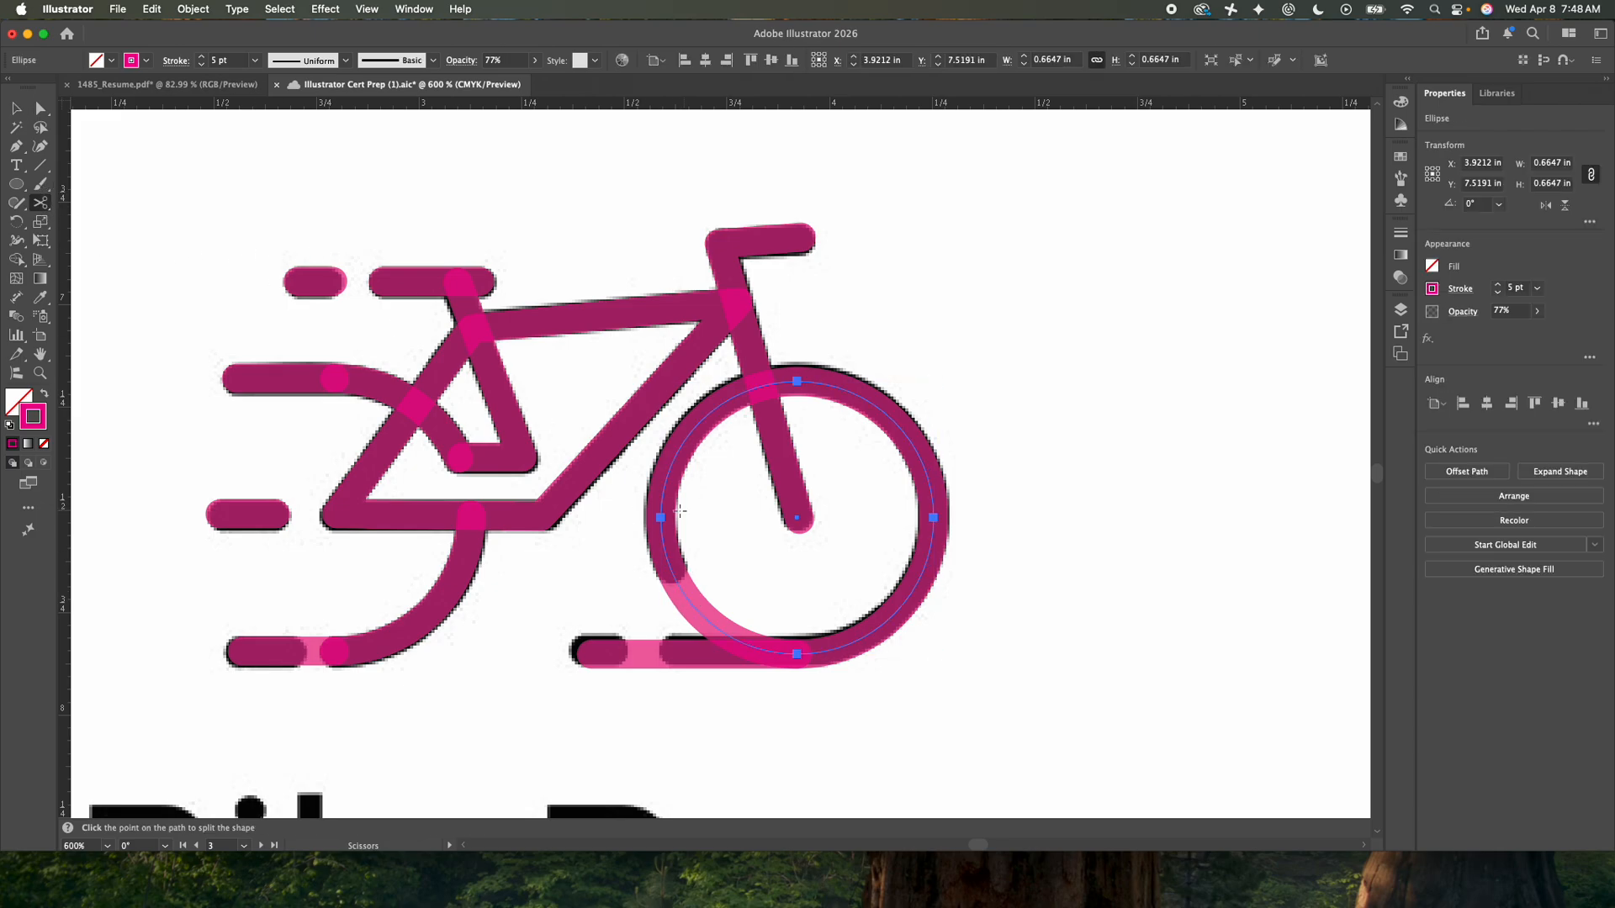
left_click(672, 575)
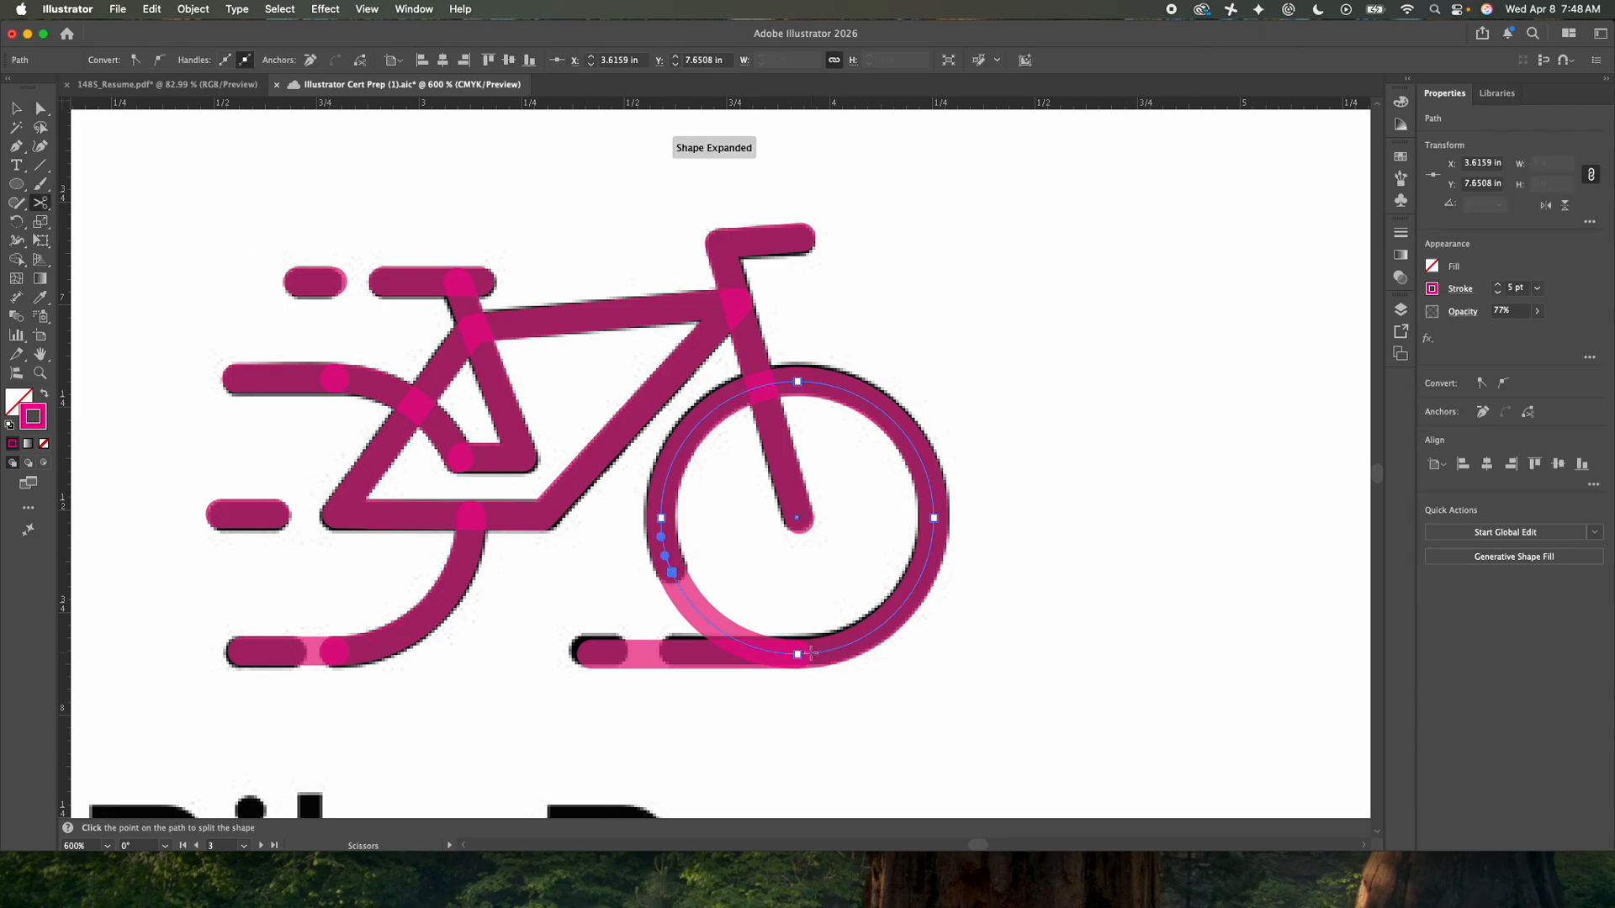
left_click(798, 654)
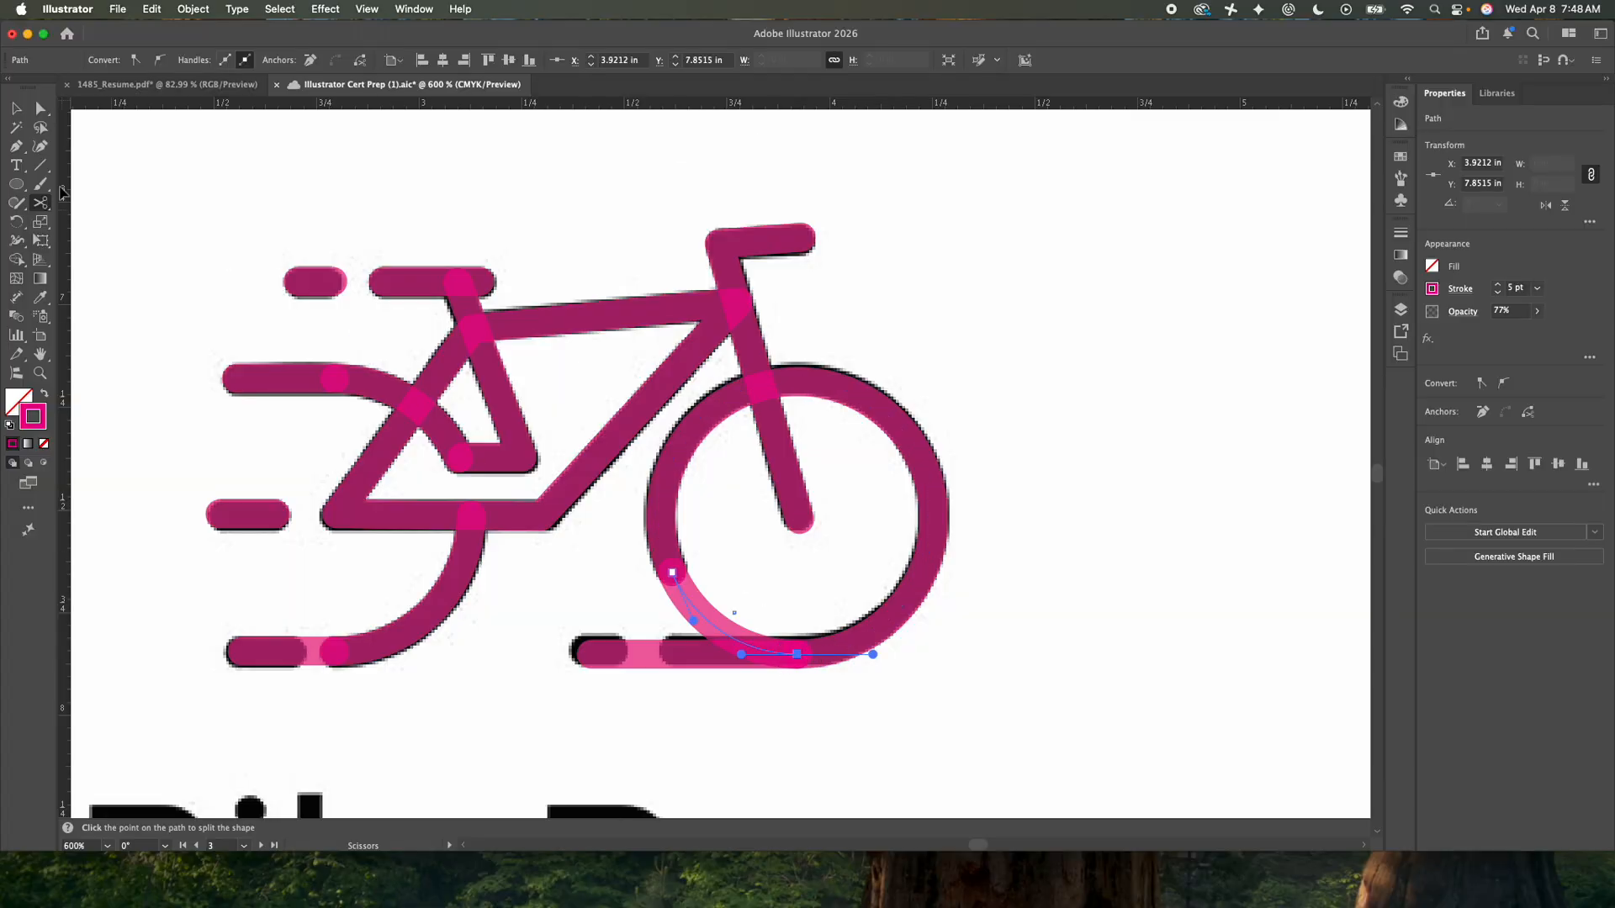
left_click(15, 109)
left_click(635, 557)
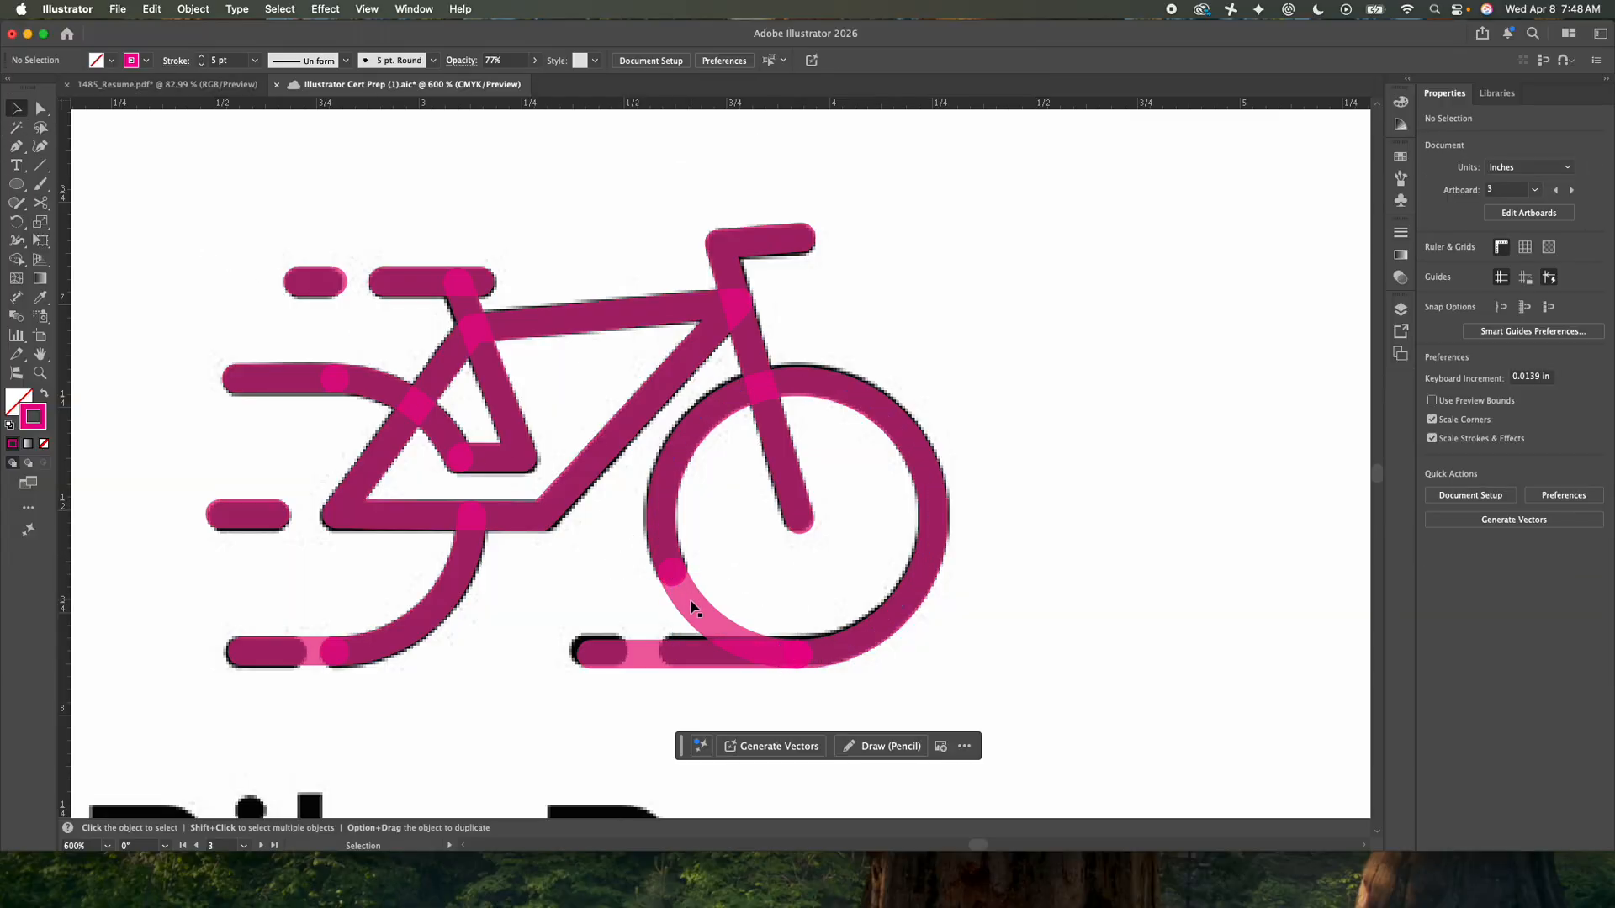
left_click_drag(693, 605, 1054, 451)
key("Delete")
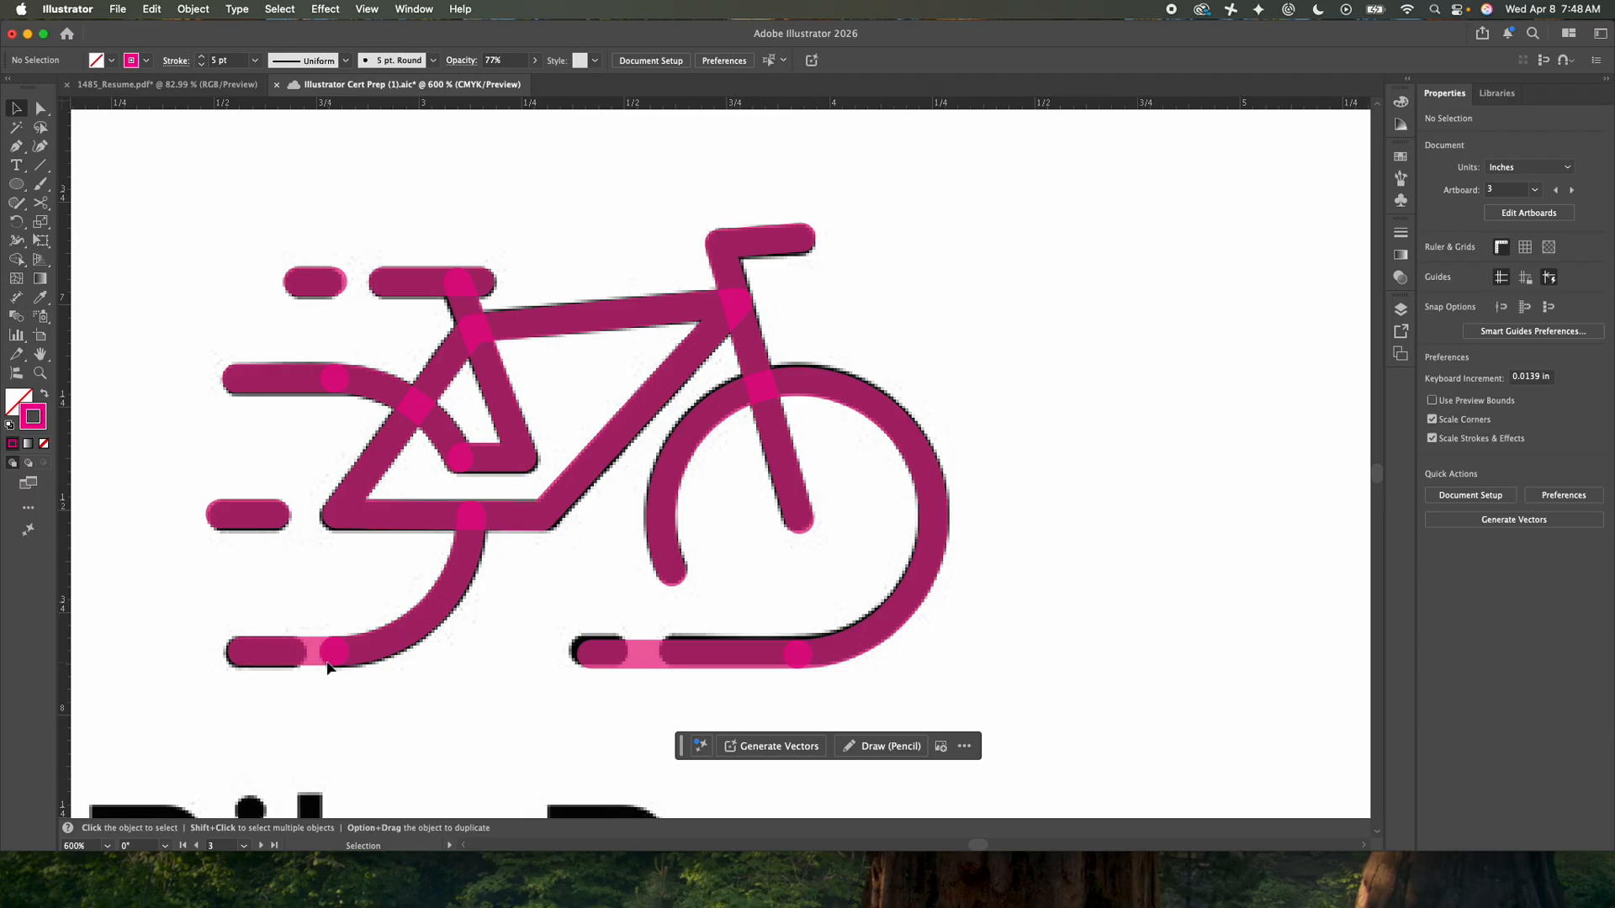
- Split the rear ground line with the Scissors near its right end and delete the short right-hand piece
left_click(270, 650)
left_click(40, 203)
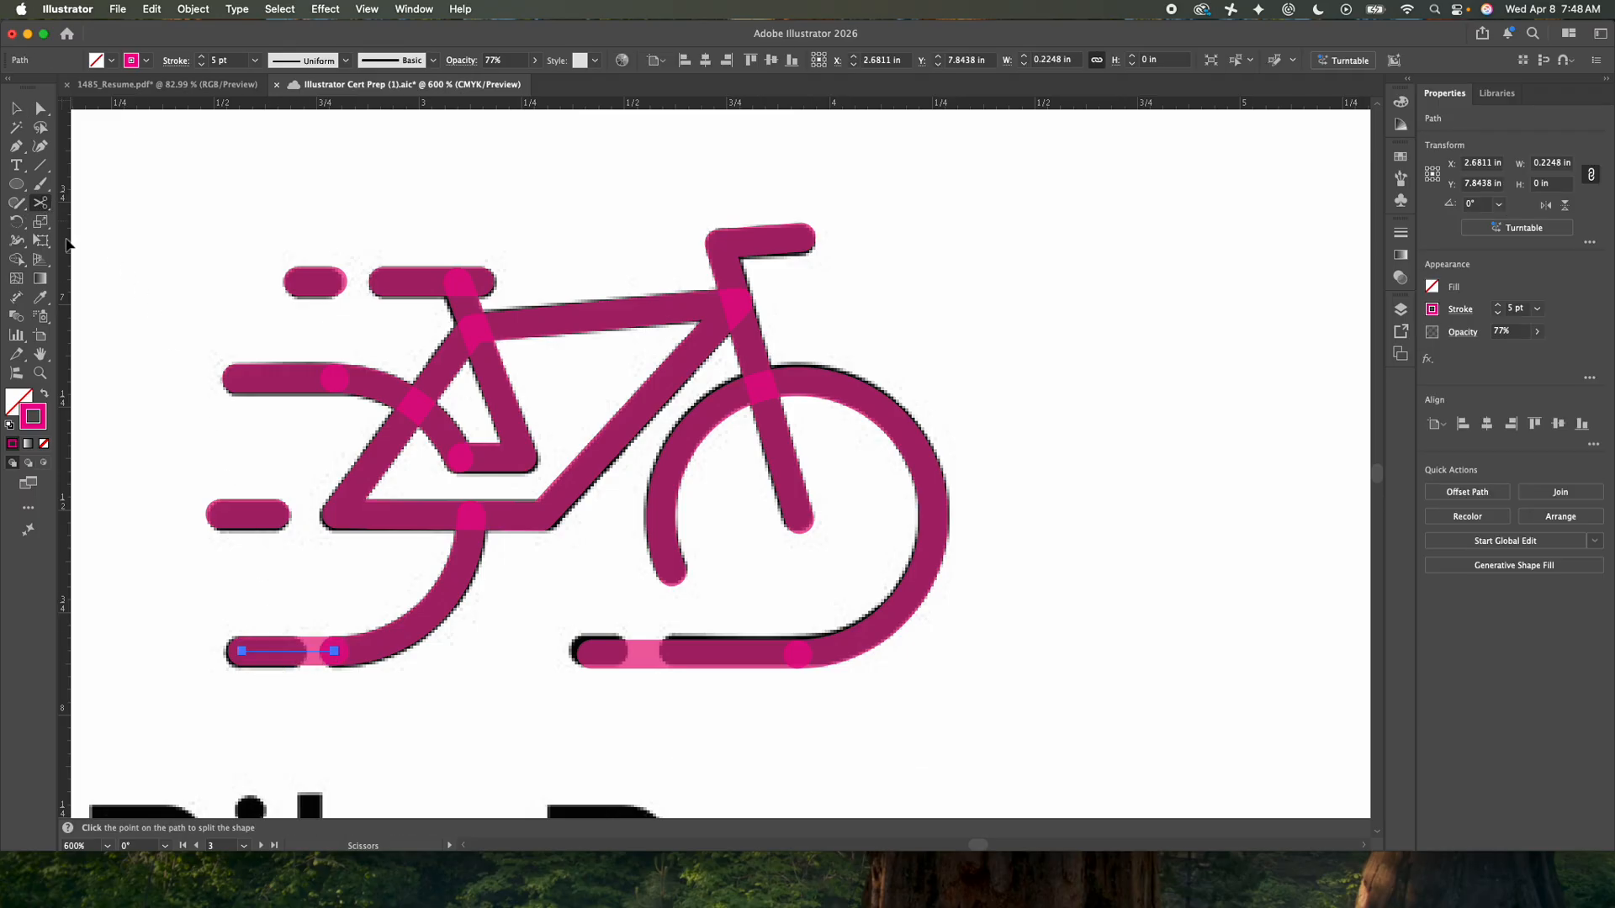
left_click(298, 652)
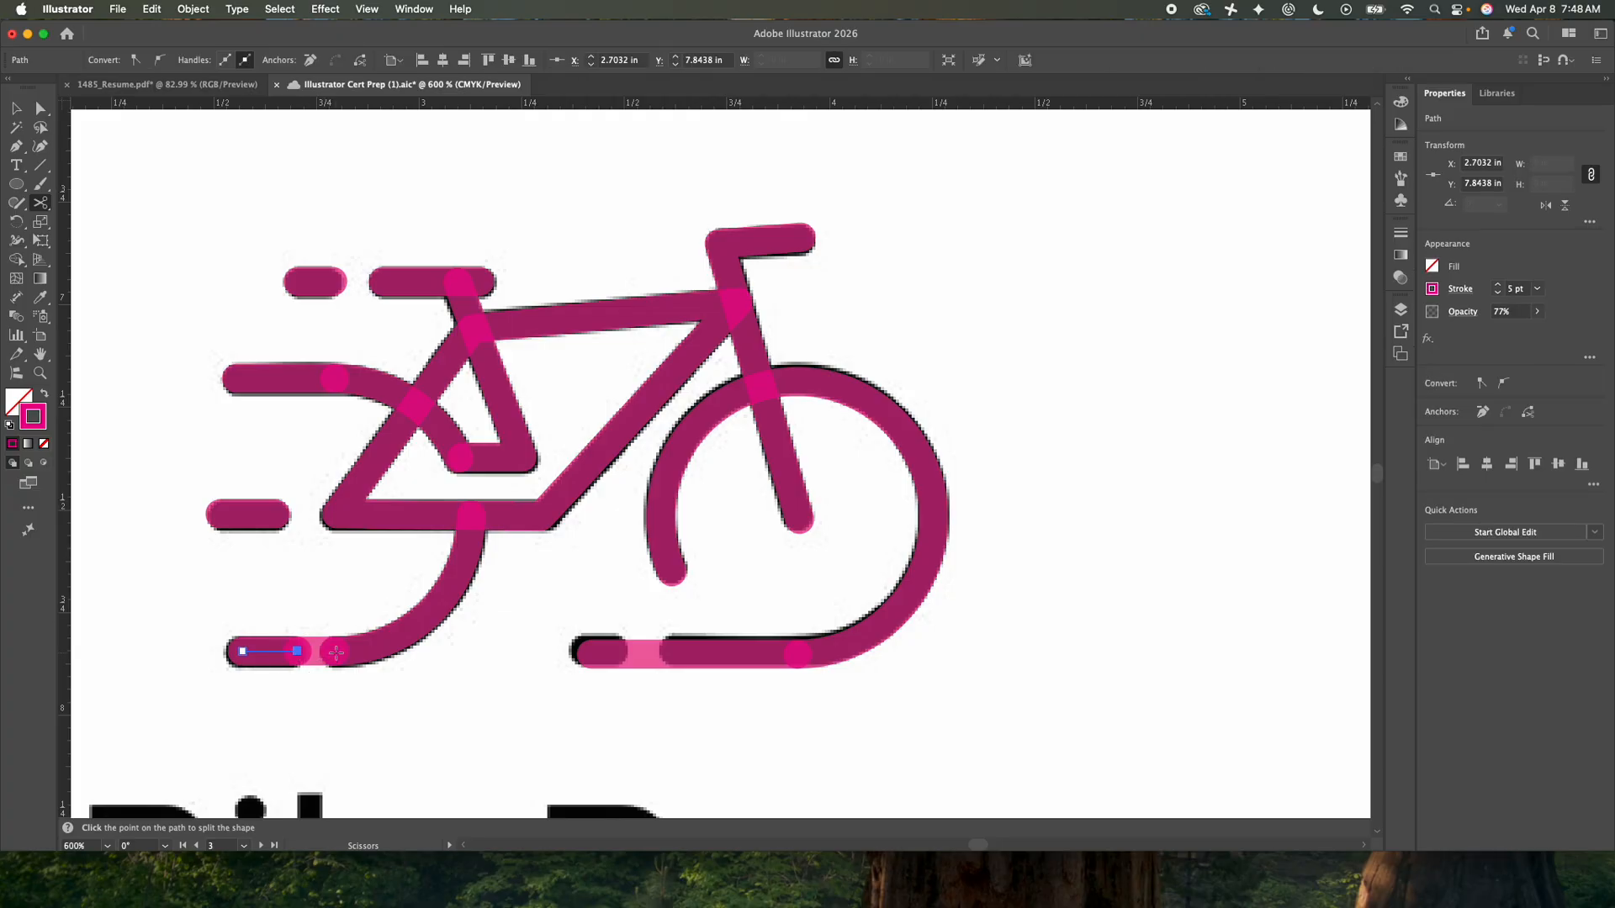
left_click(15, 108)
left_click(317, 616)
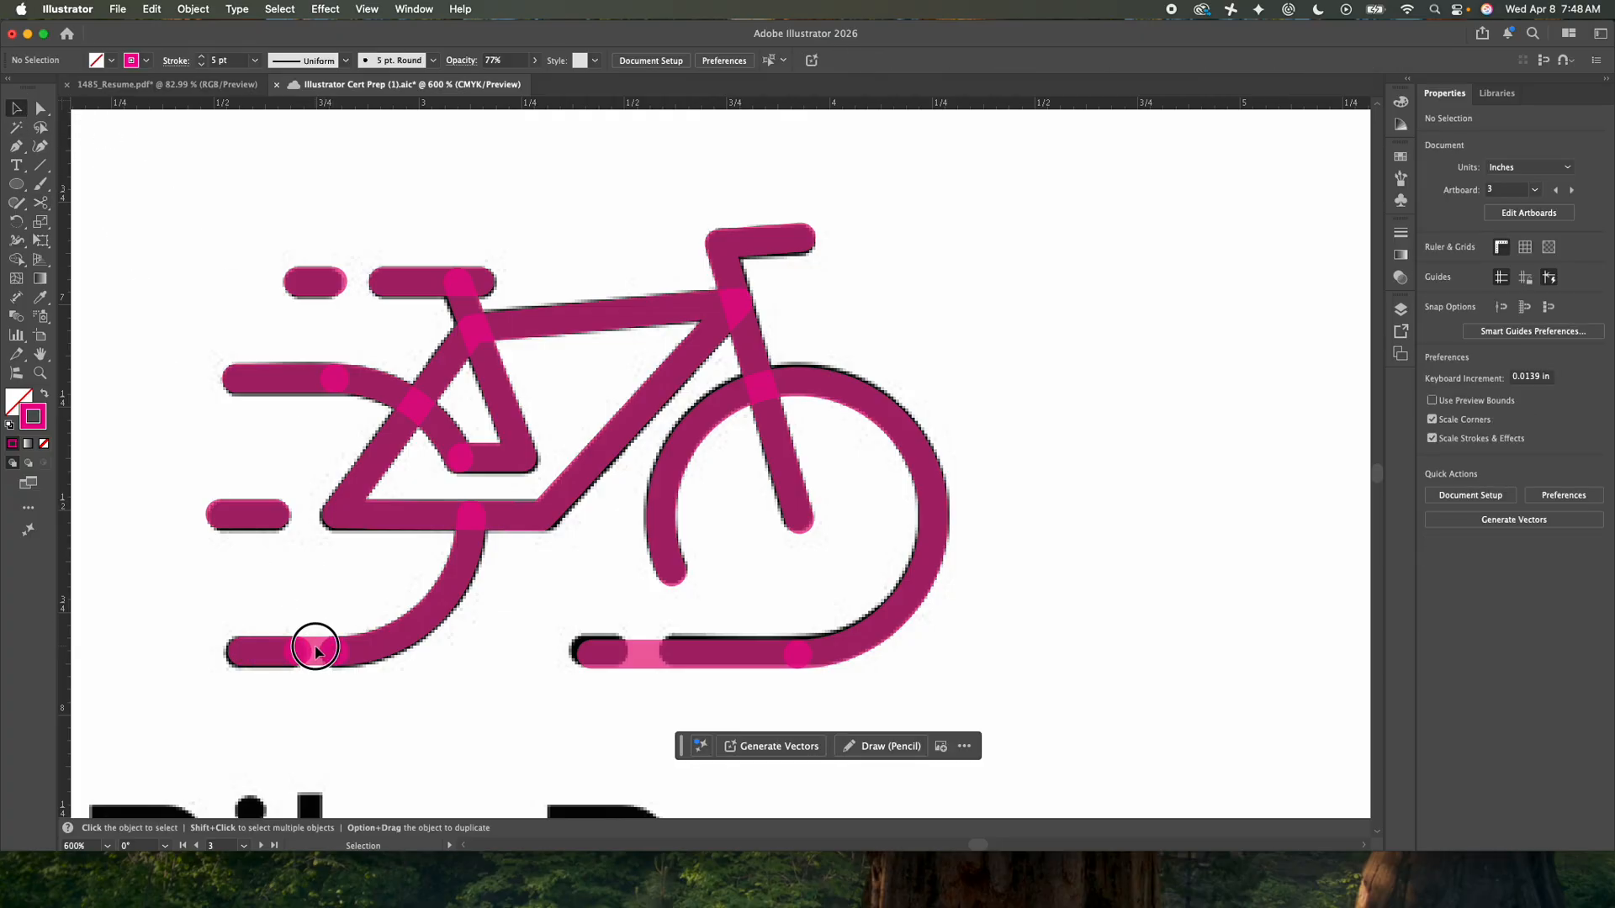
left_click(318, 650)
key("Delete")
- Cut a short segment out of the front ground line with the Scissors at two points and delete it
left_click(658, 655)
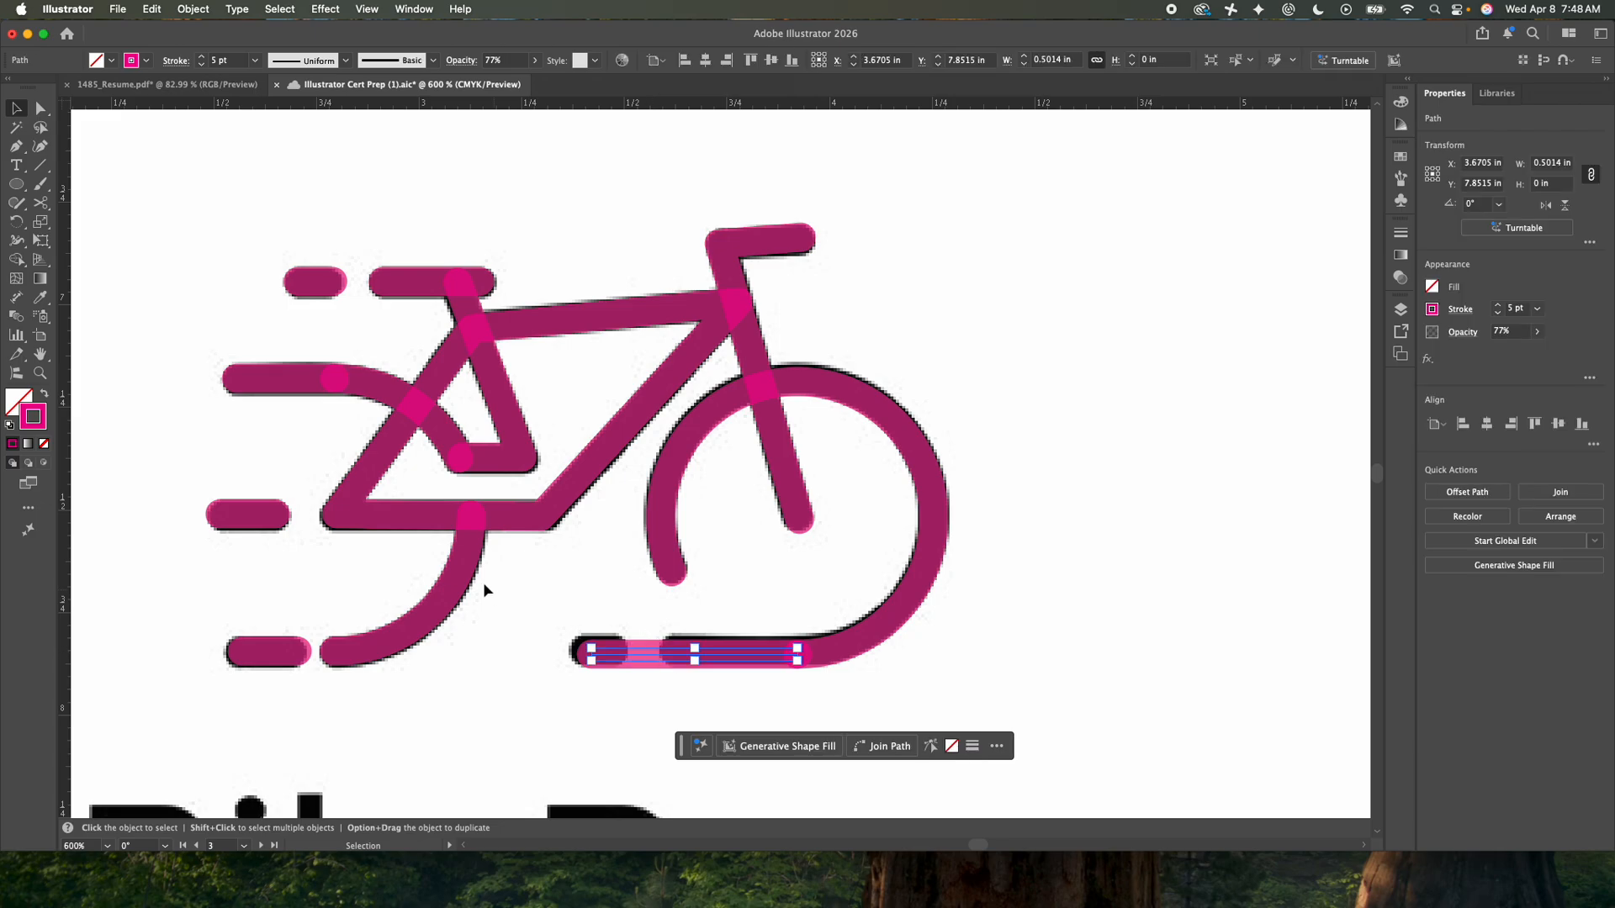
left_click(40, 203)
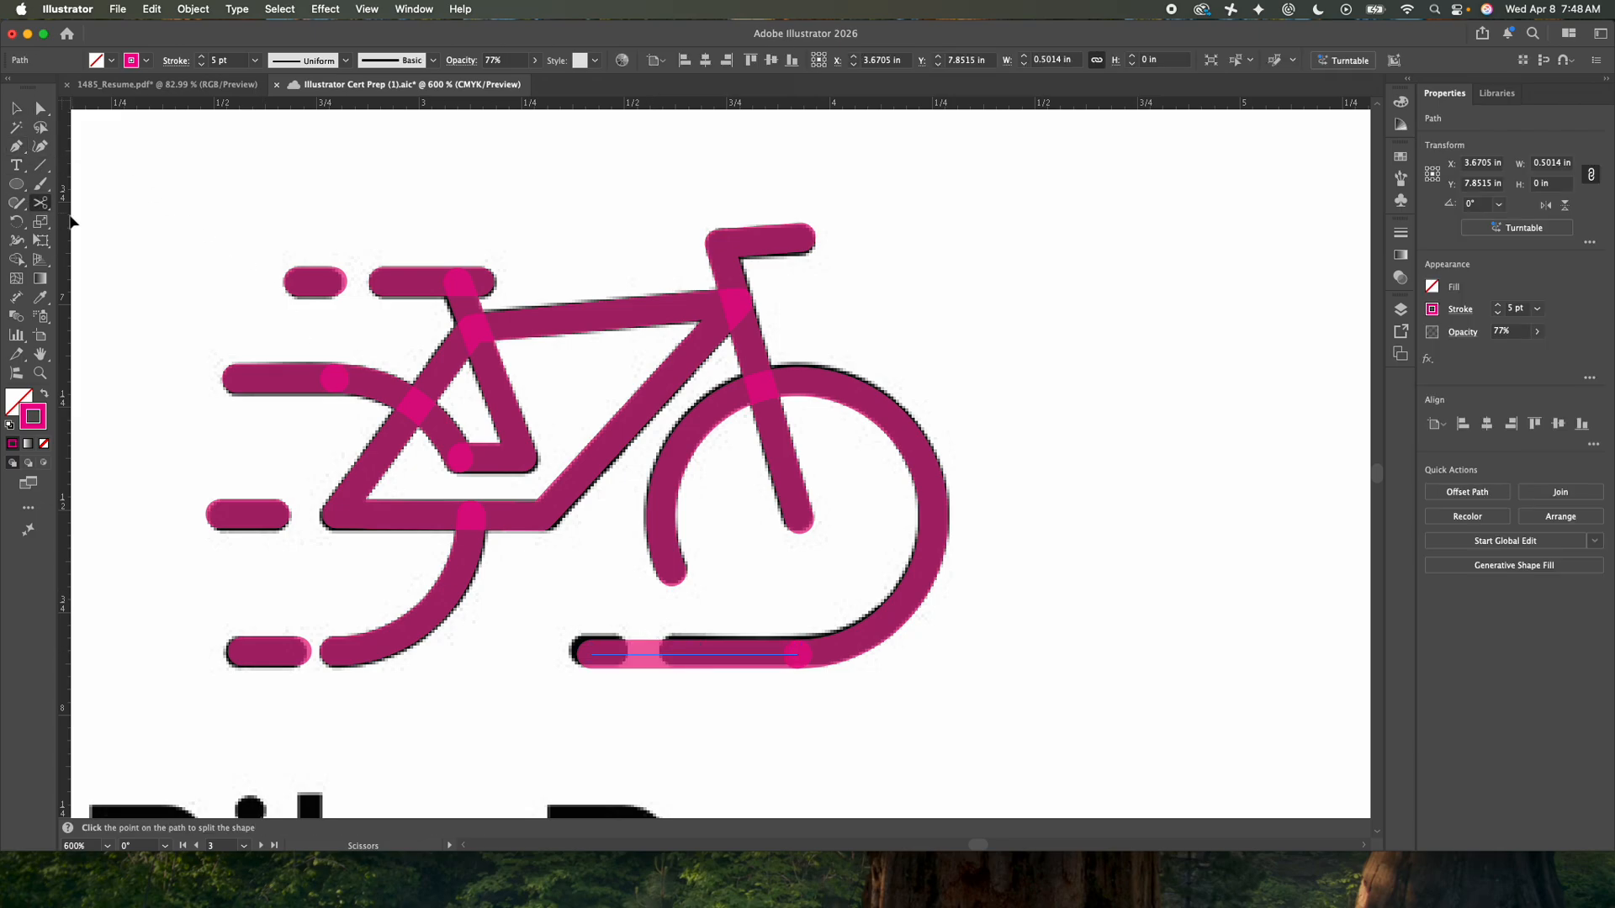
left_click(619, 654)
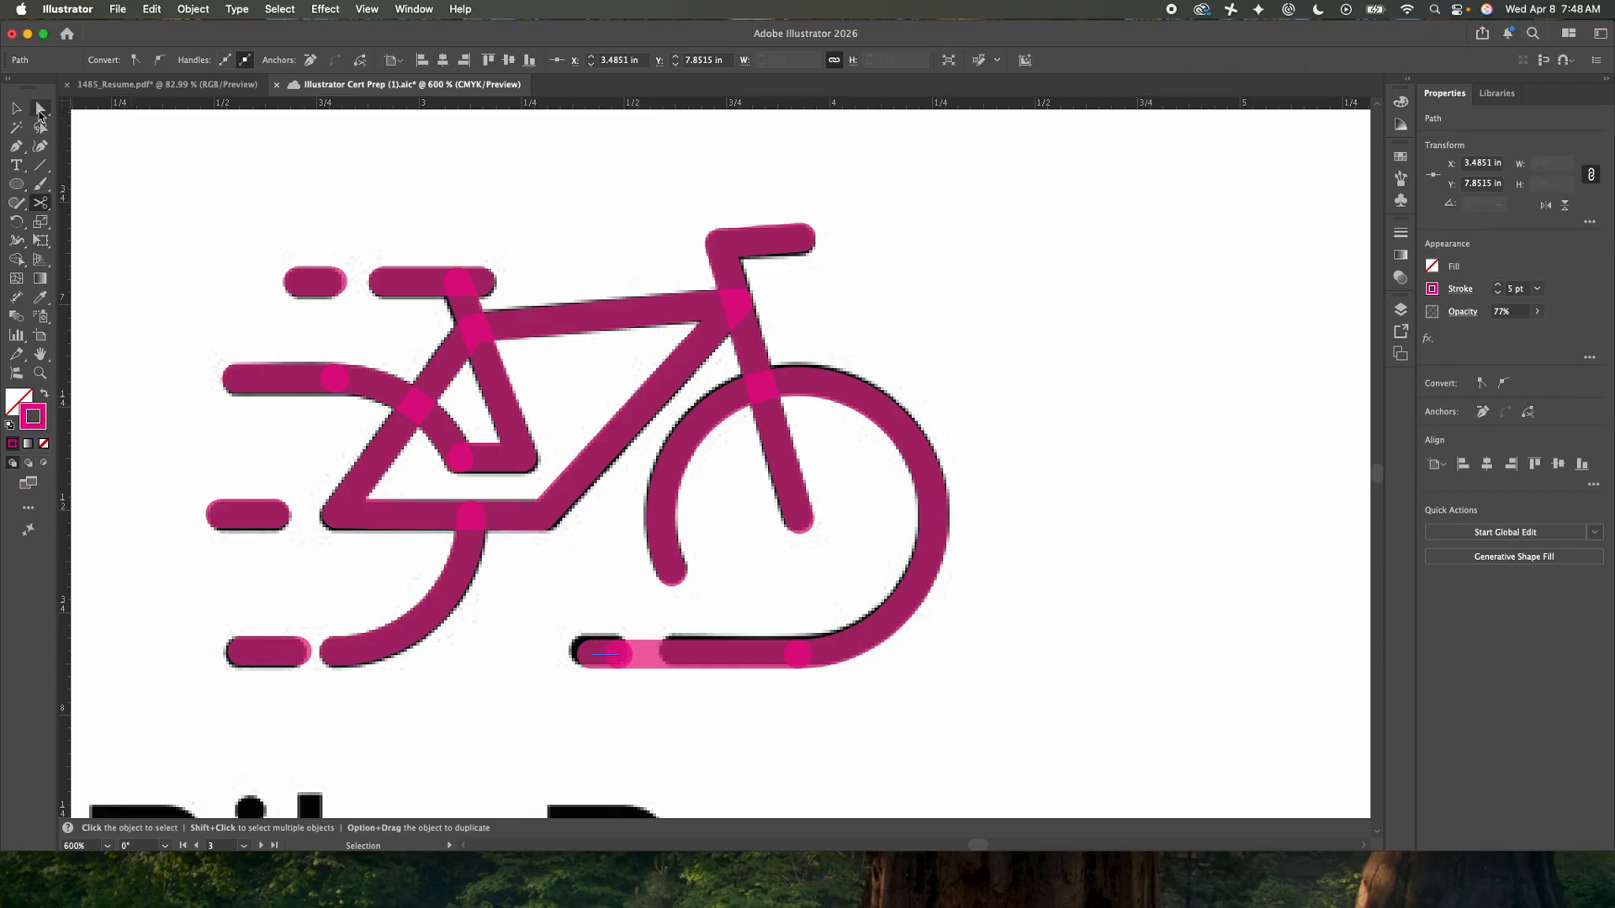
key("v")
left_click(666, 658)
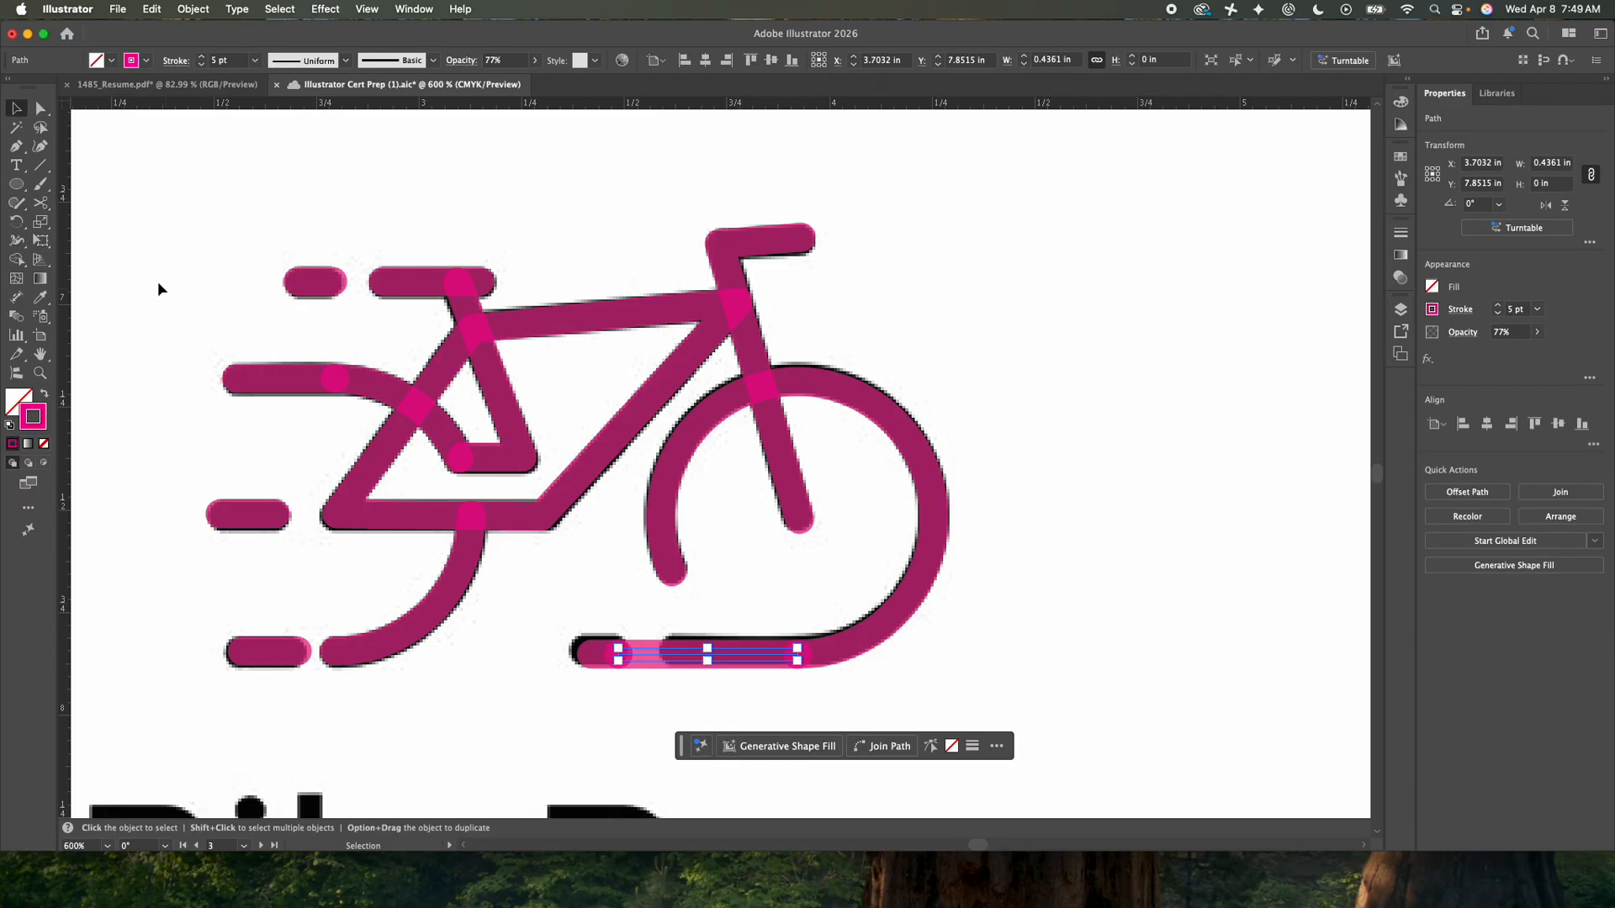
left_click(40, 202)
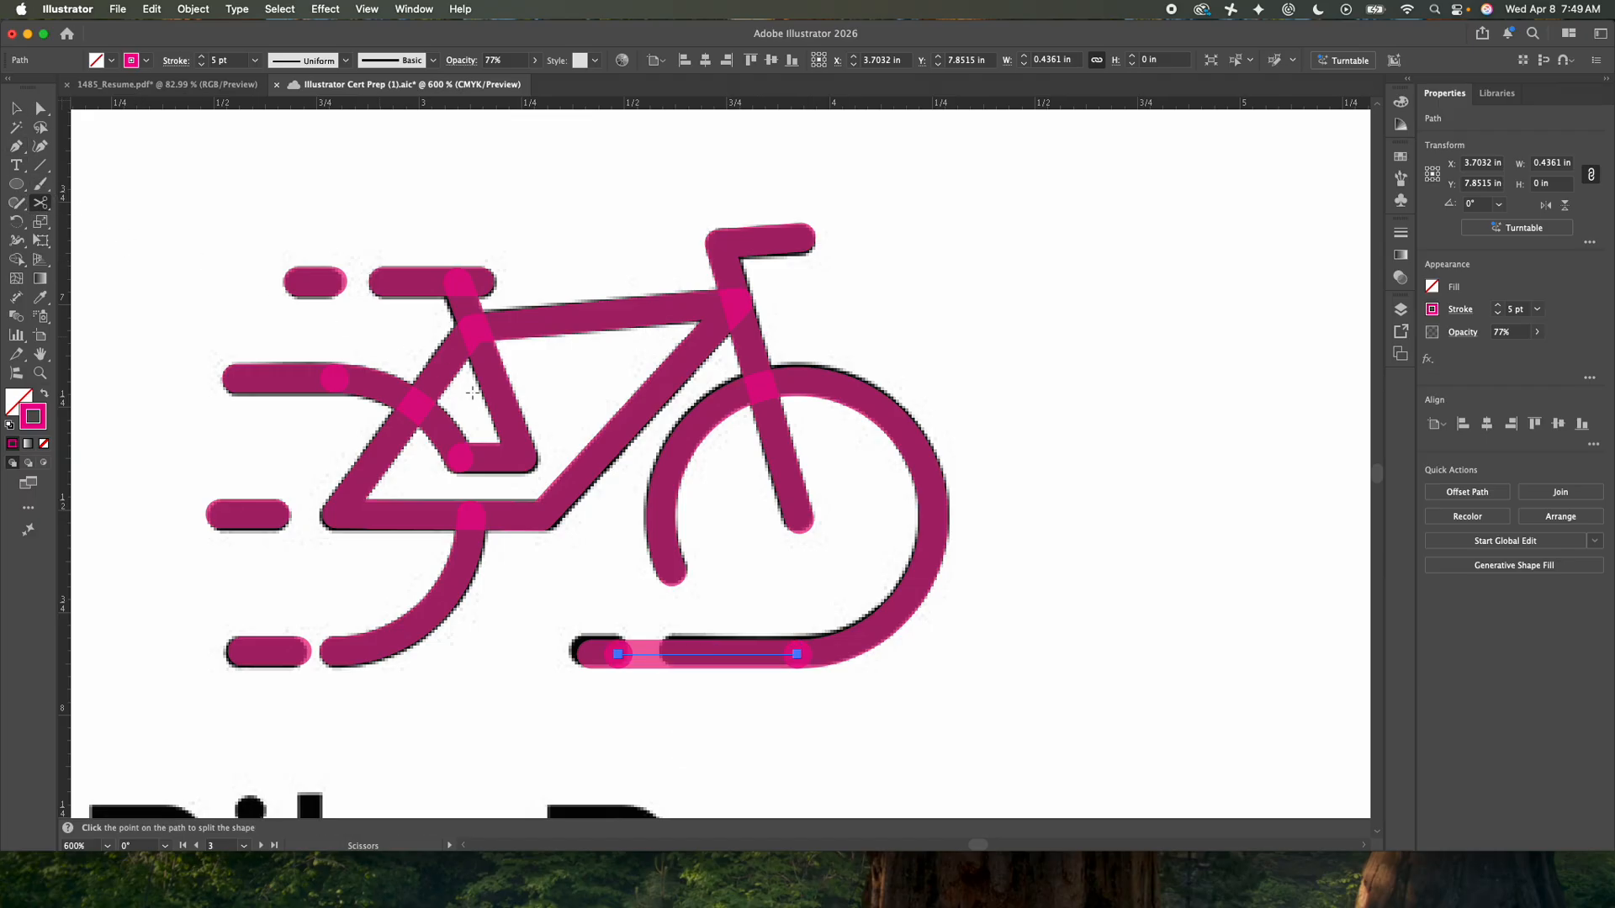
left_click(671, 655)
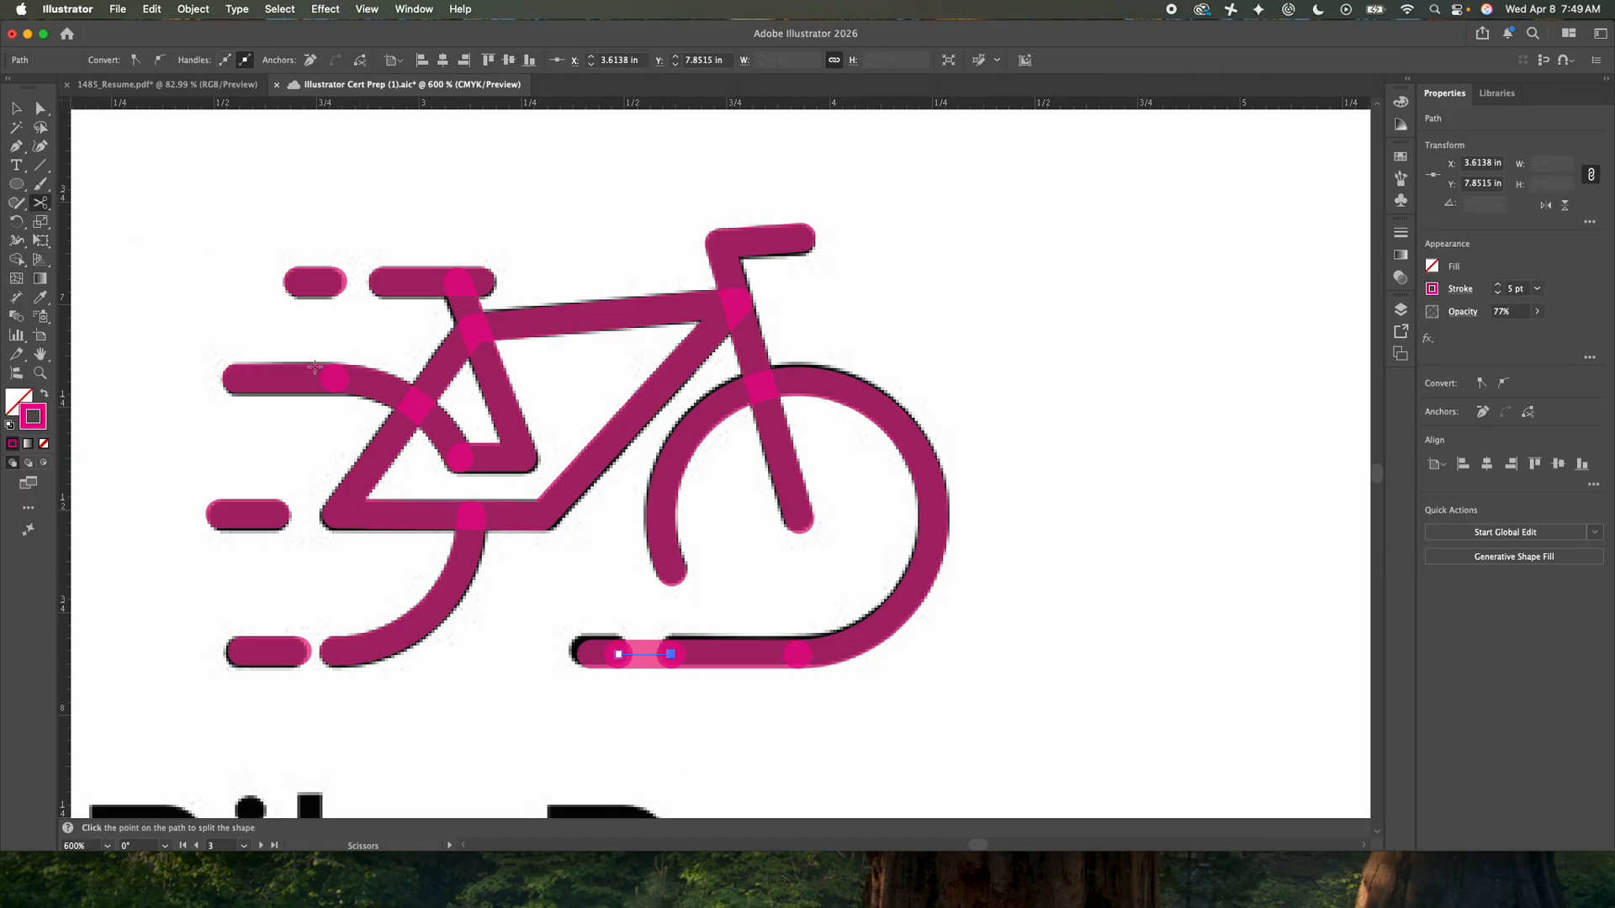
left_click(24, 109)
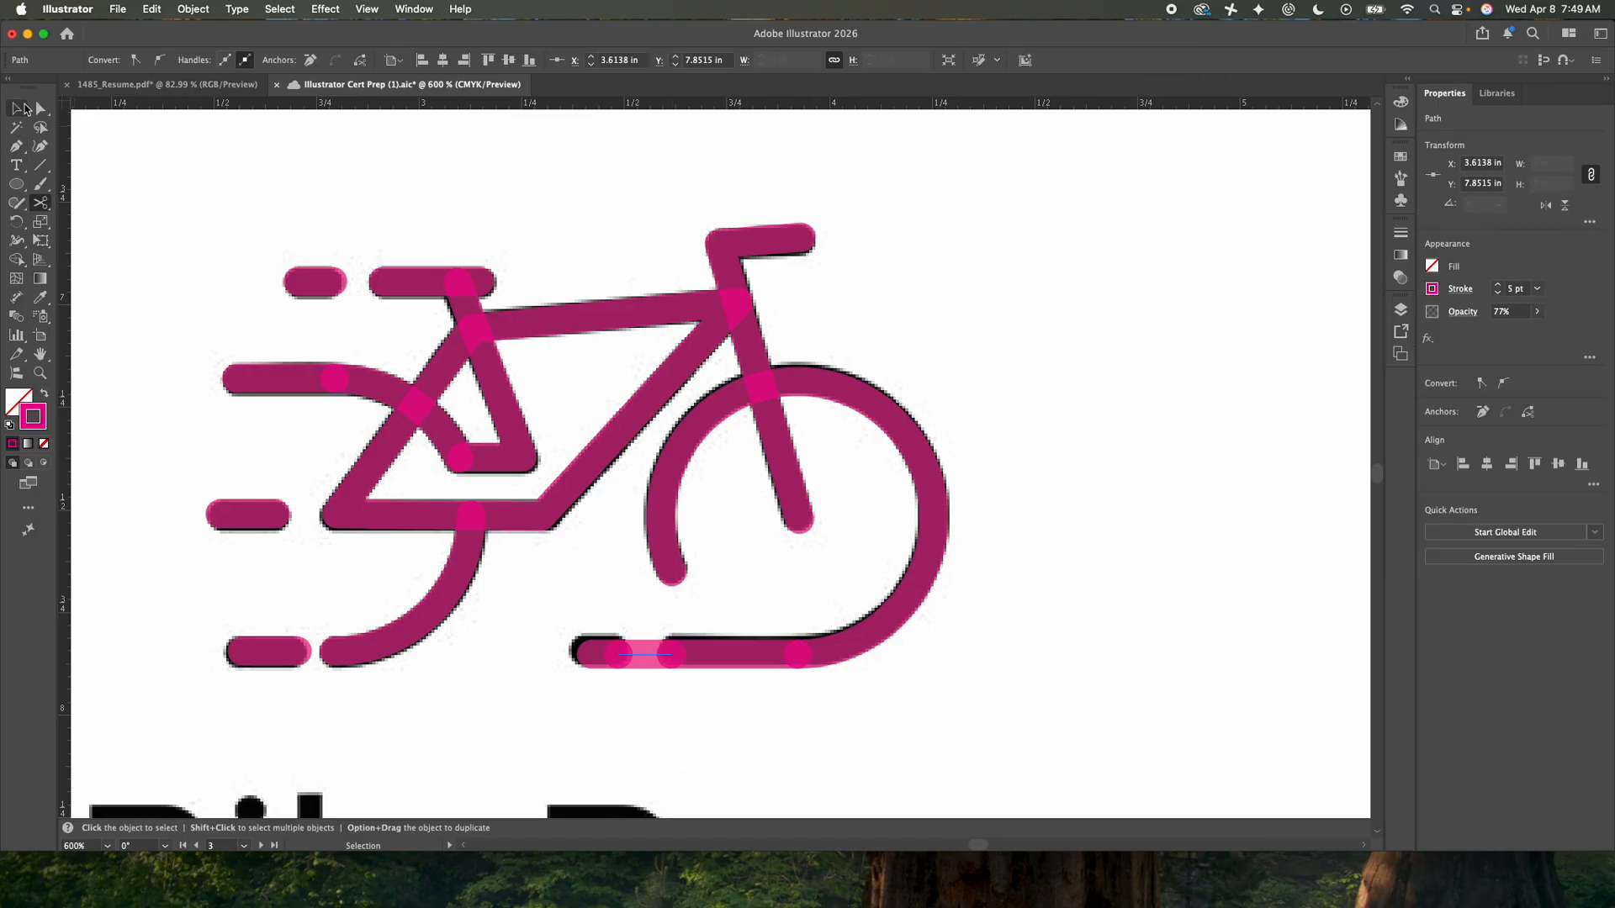
key("Delete")
left_click(634, 599)
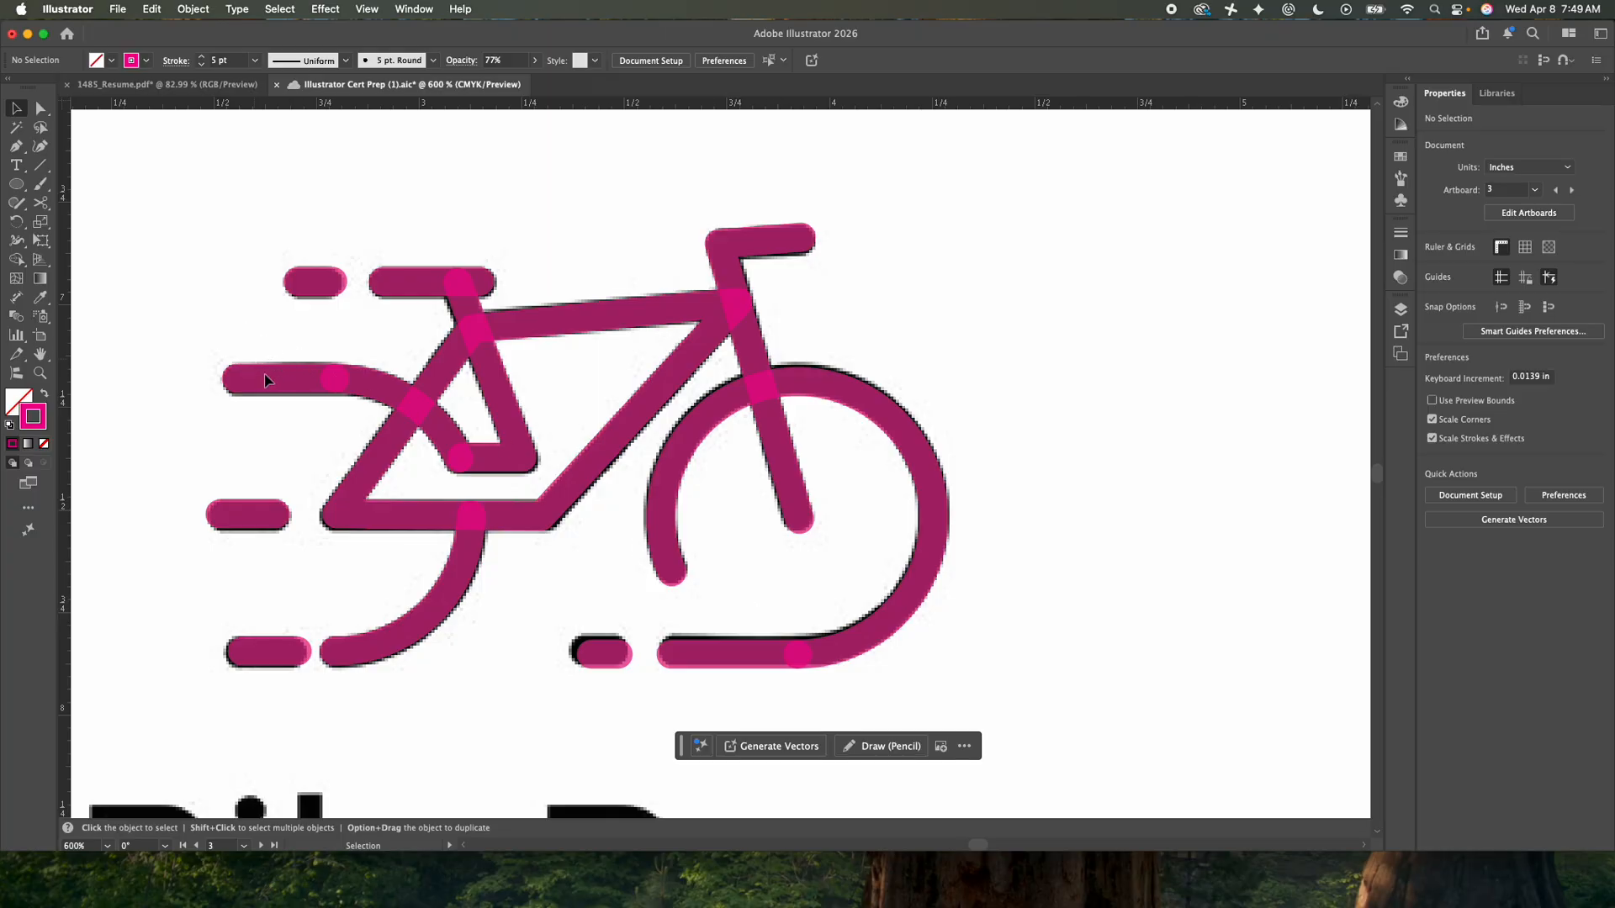
left_click_drag(279, 380, 356, 412)
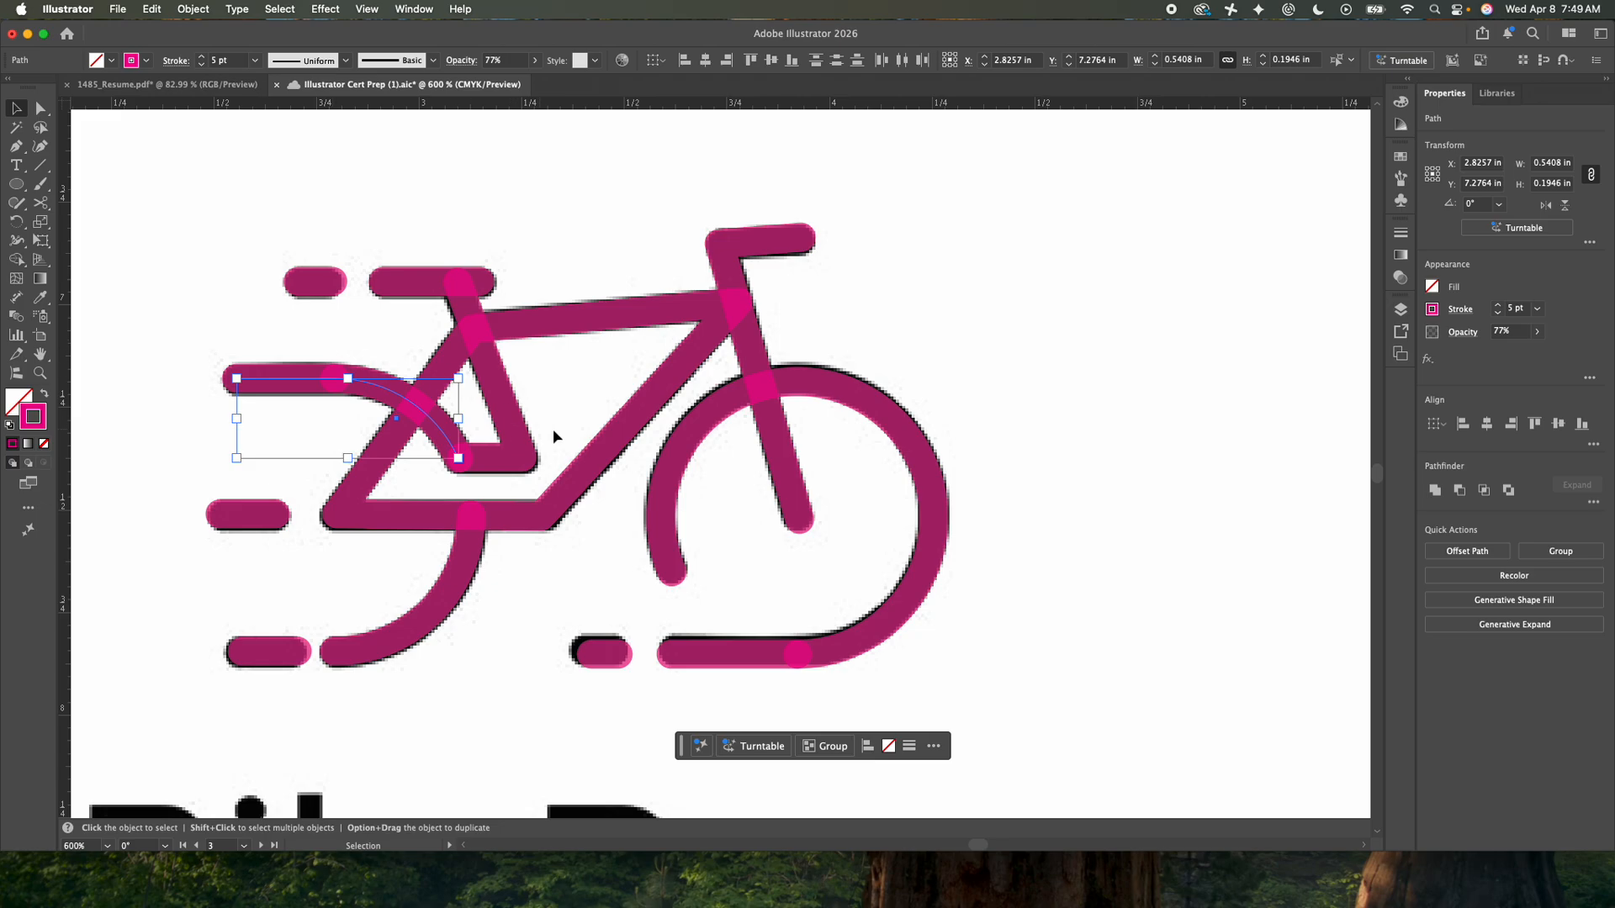
left_click(331, 259)
left_click(234, 212)
left_click_drag(234, 212, 974, 692)
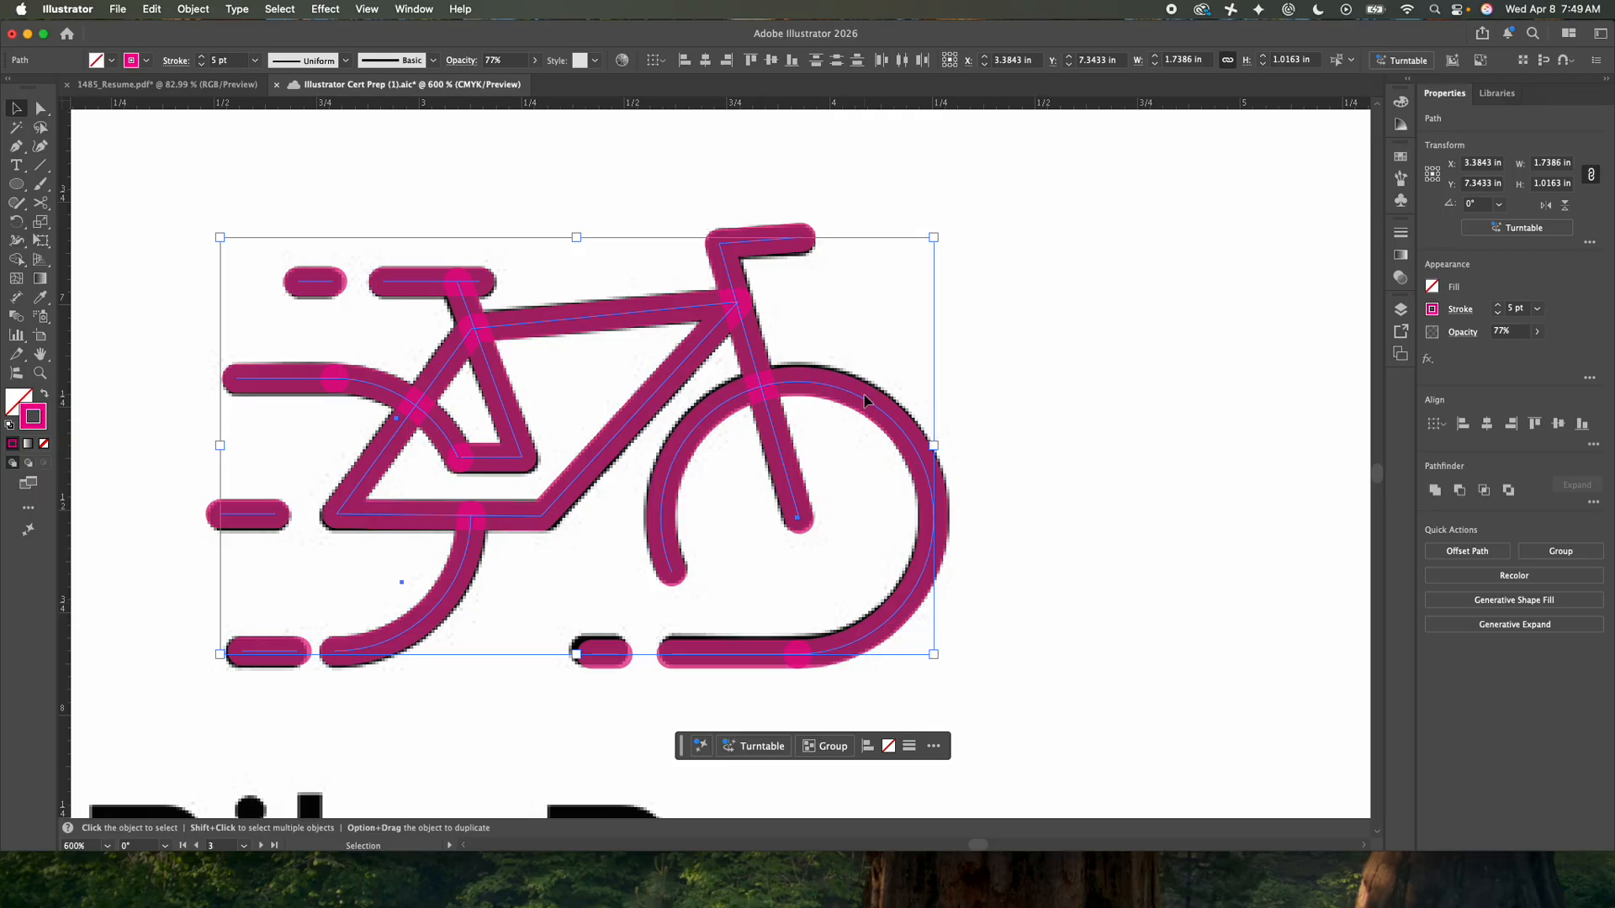
left_click(200, 11)
mouse_move(303, 466)
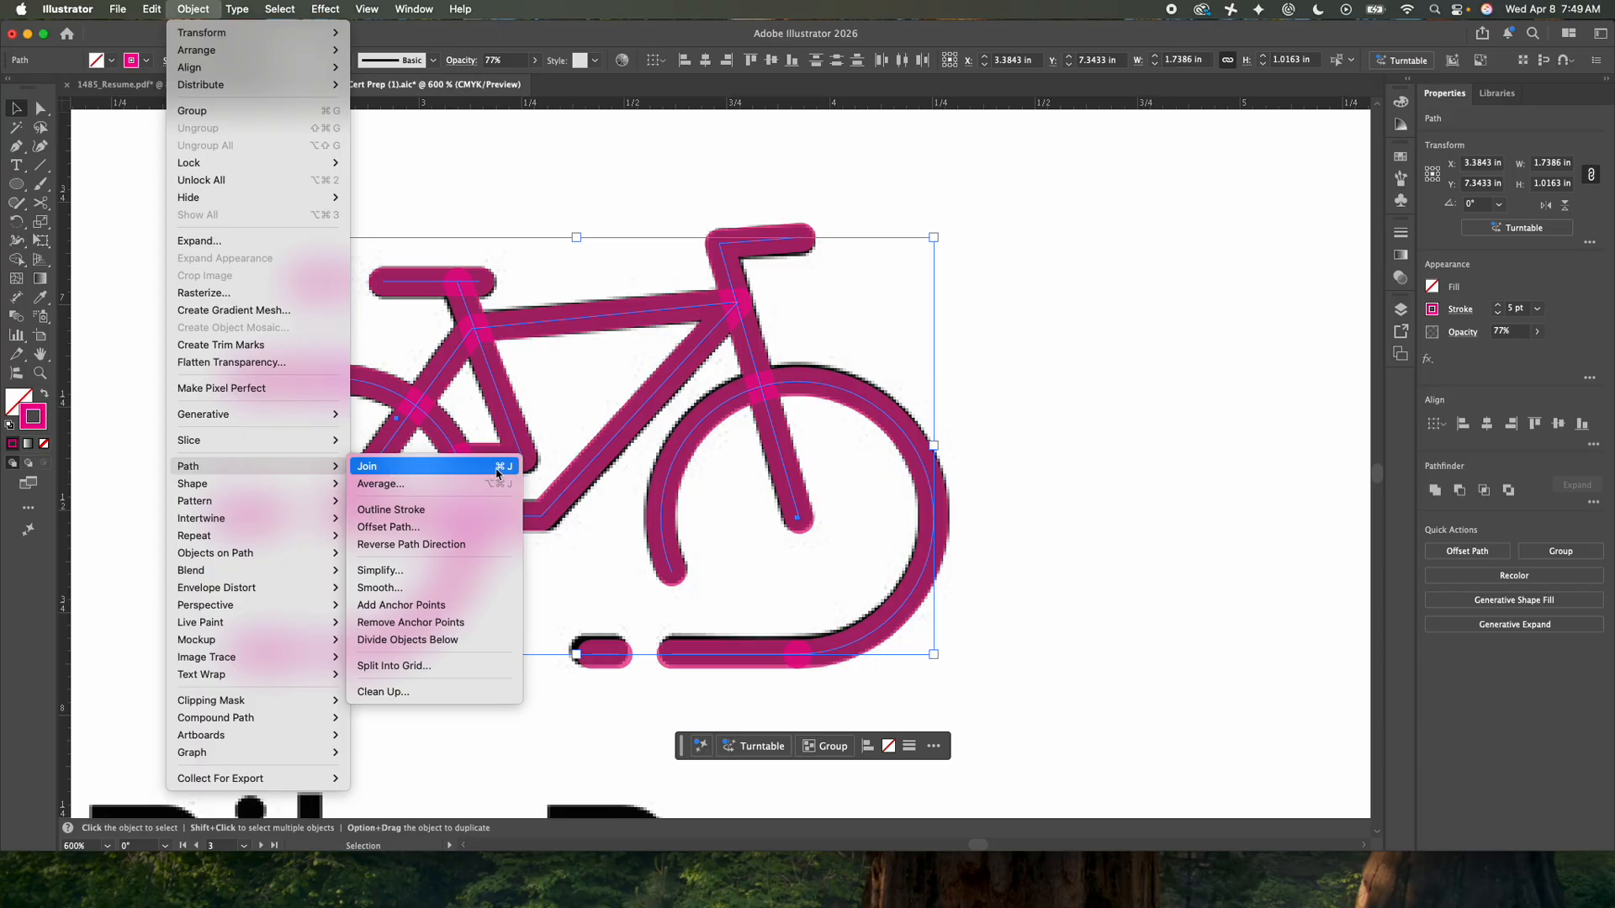
left_click(464, 466)
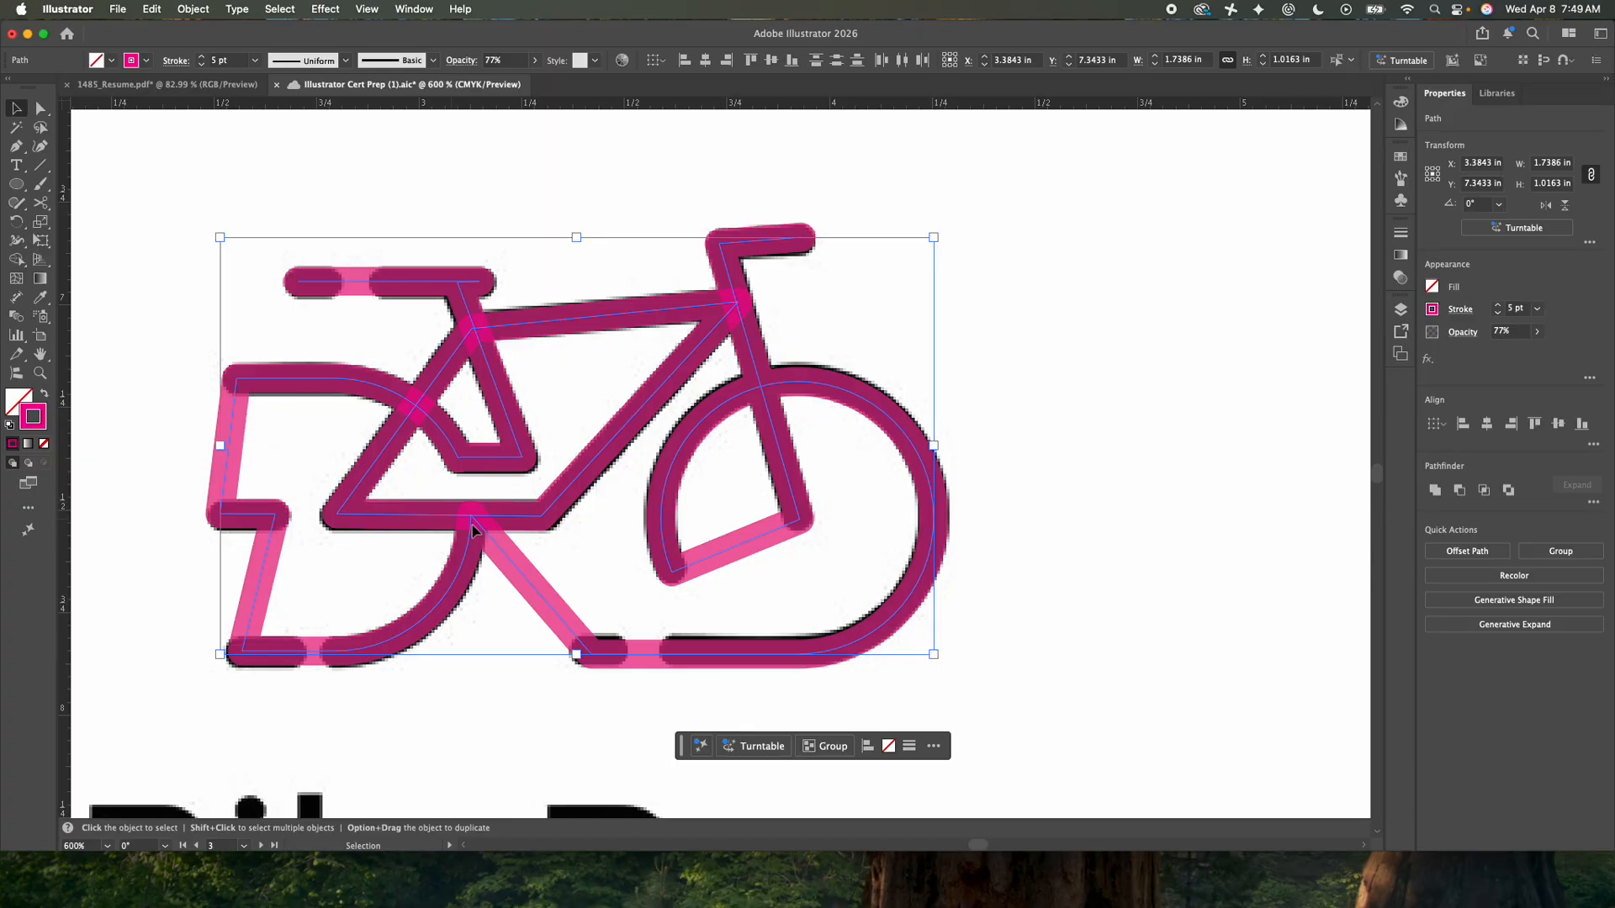
key("super+z")
- Select the front wheel's remaining arc and apply Join to it, then deselect everything
left_click(755, 625)
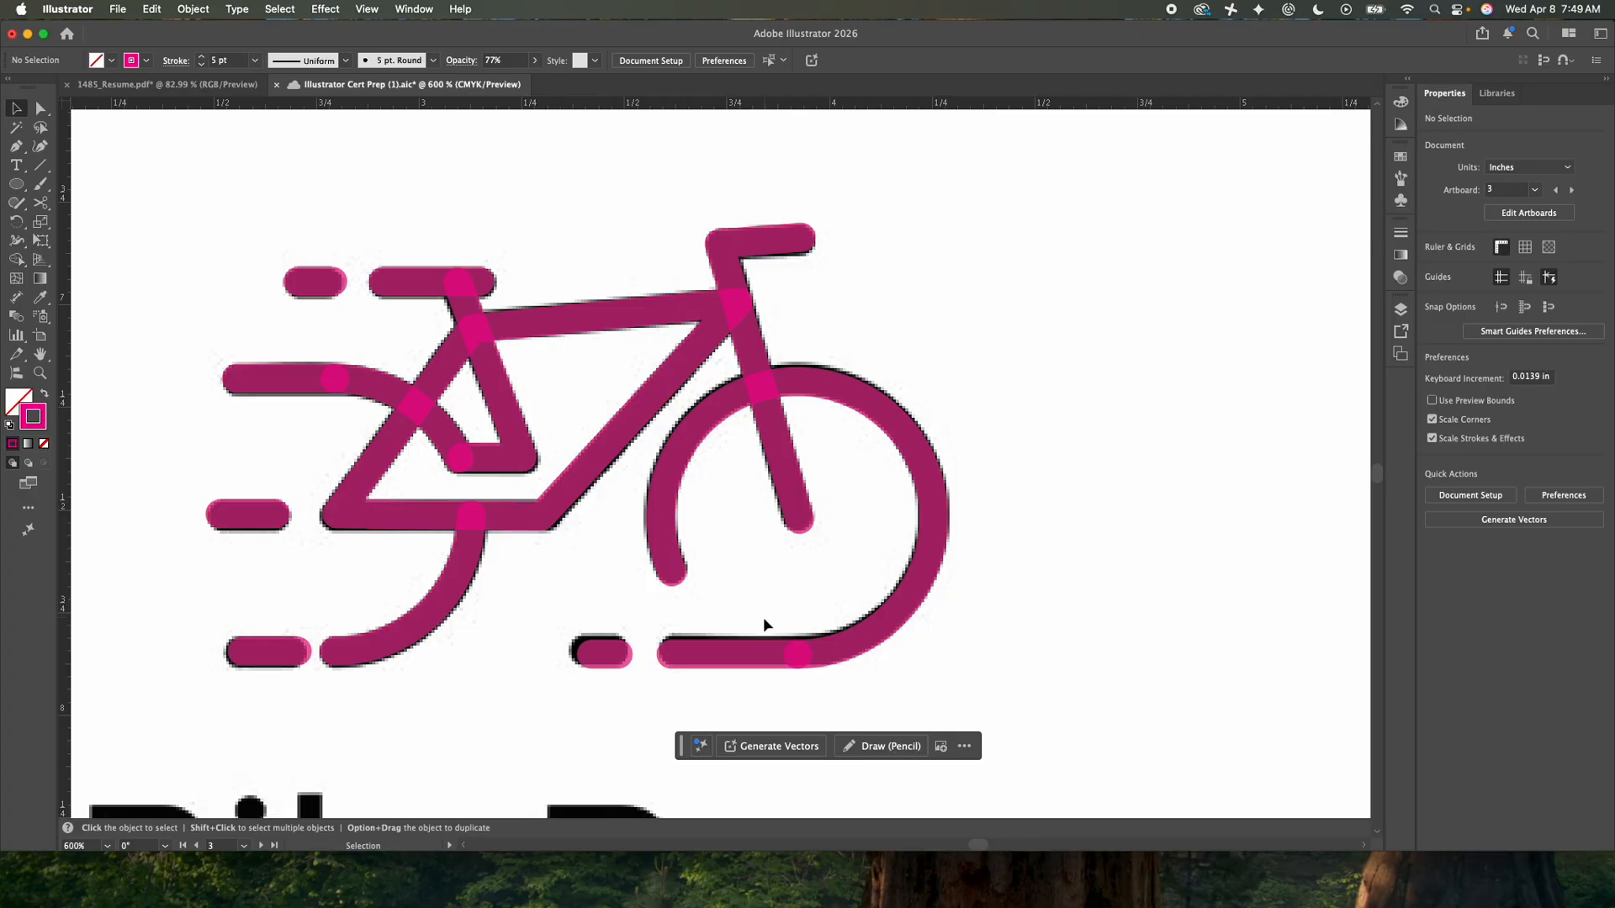
left_click(830, 669)
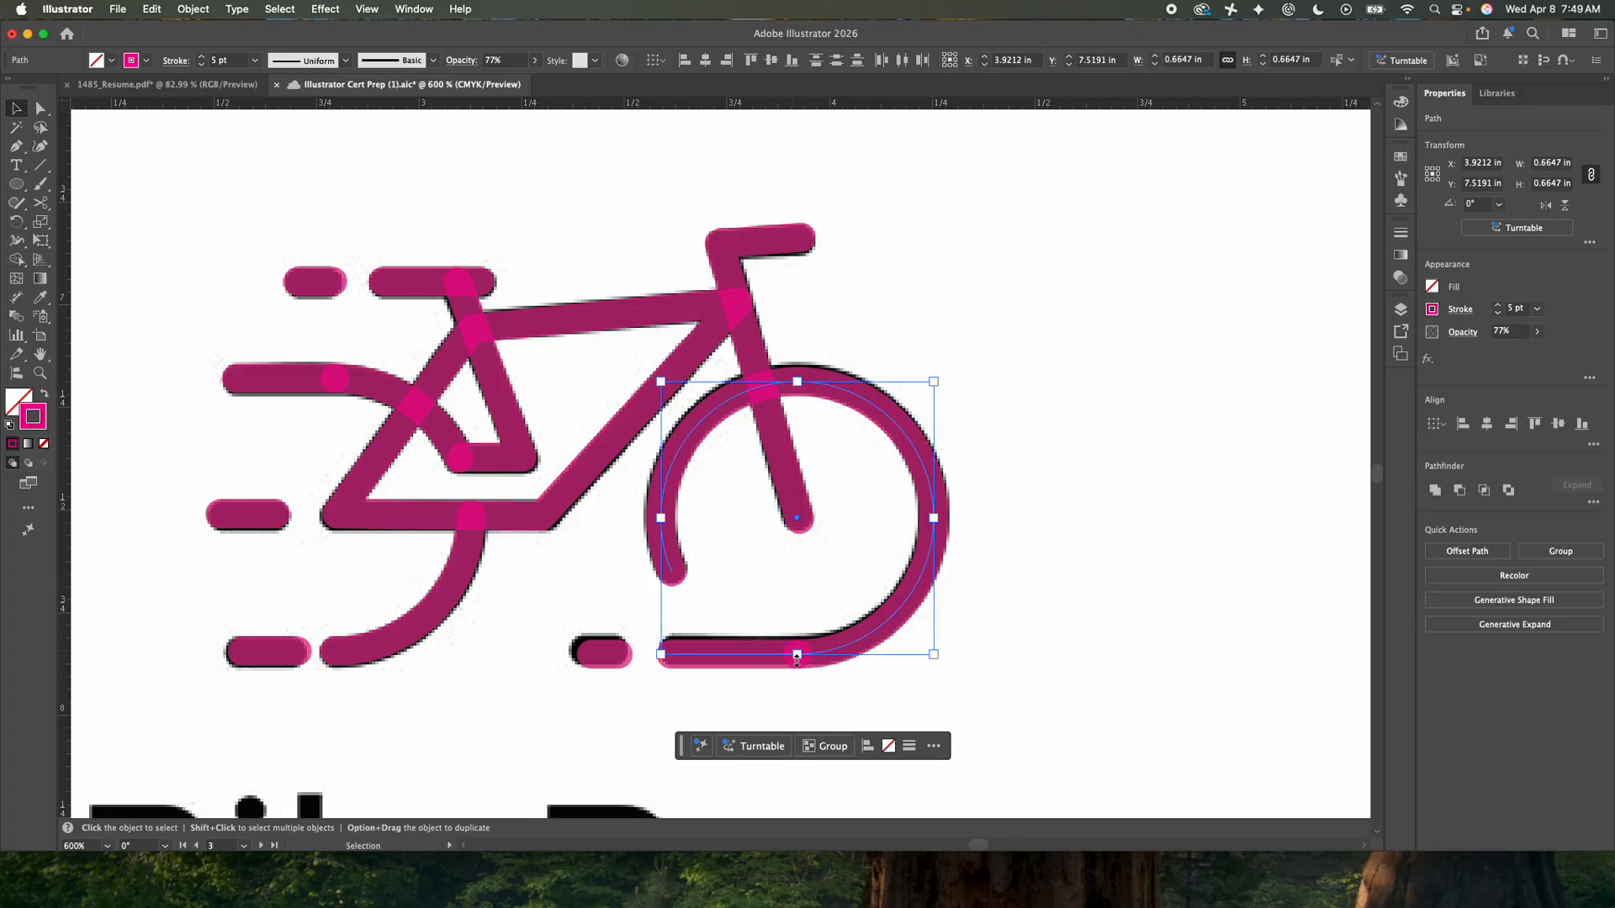
left_click(193, 9)
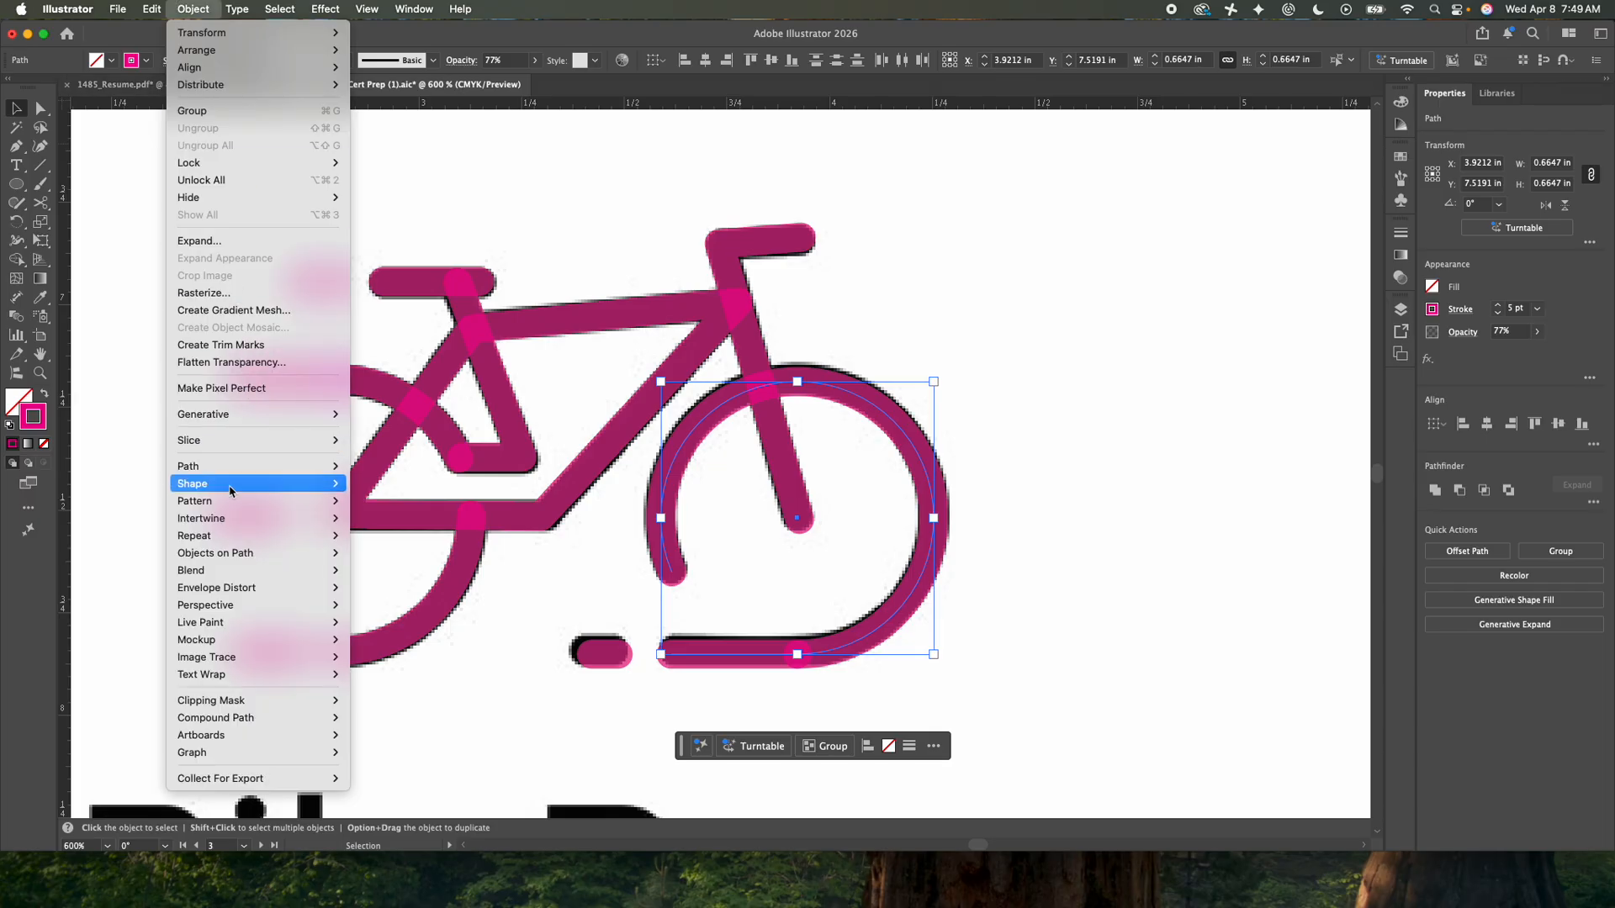
mouse_move(217, 467)
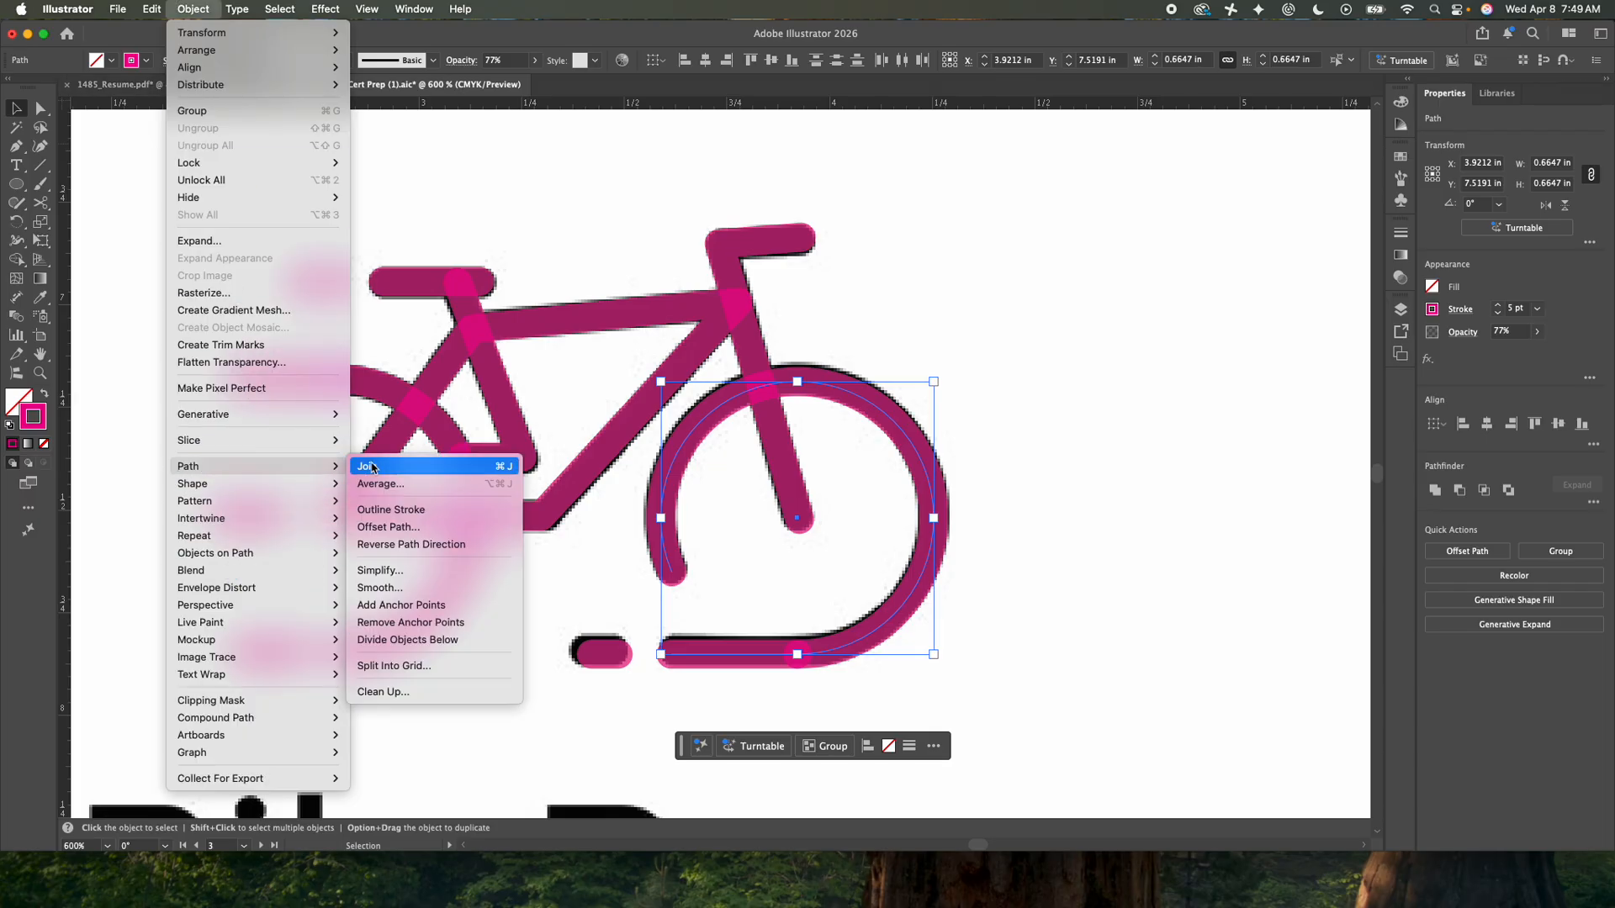
left_click(503, 467)
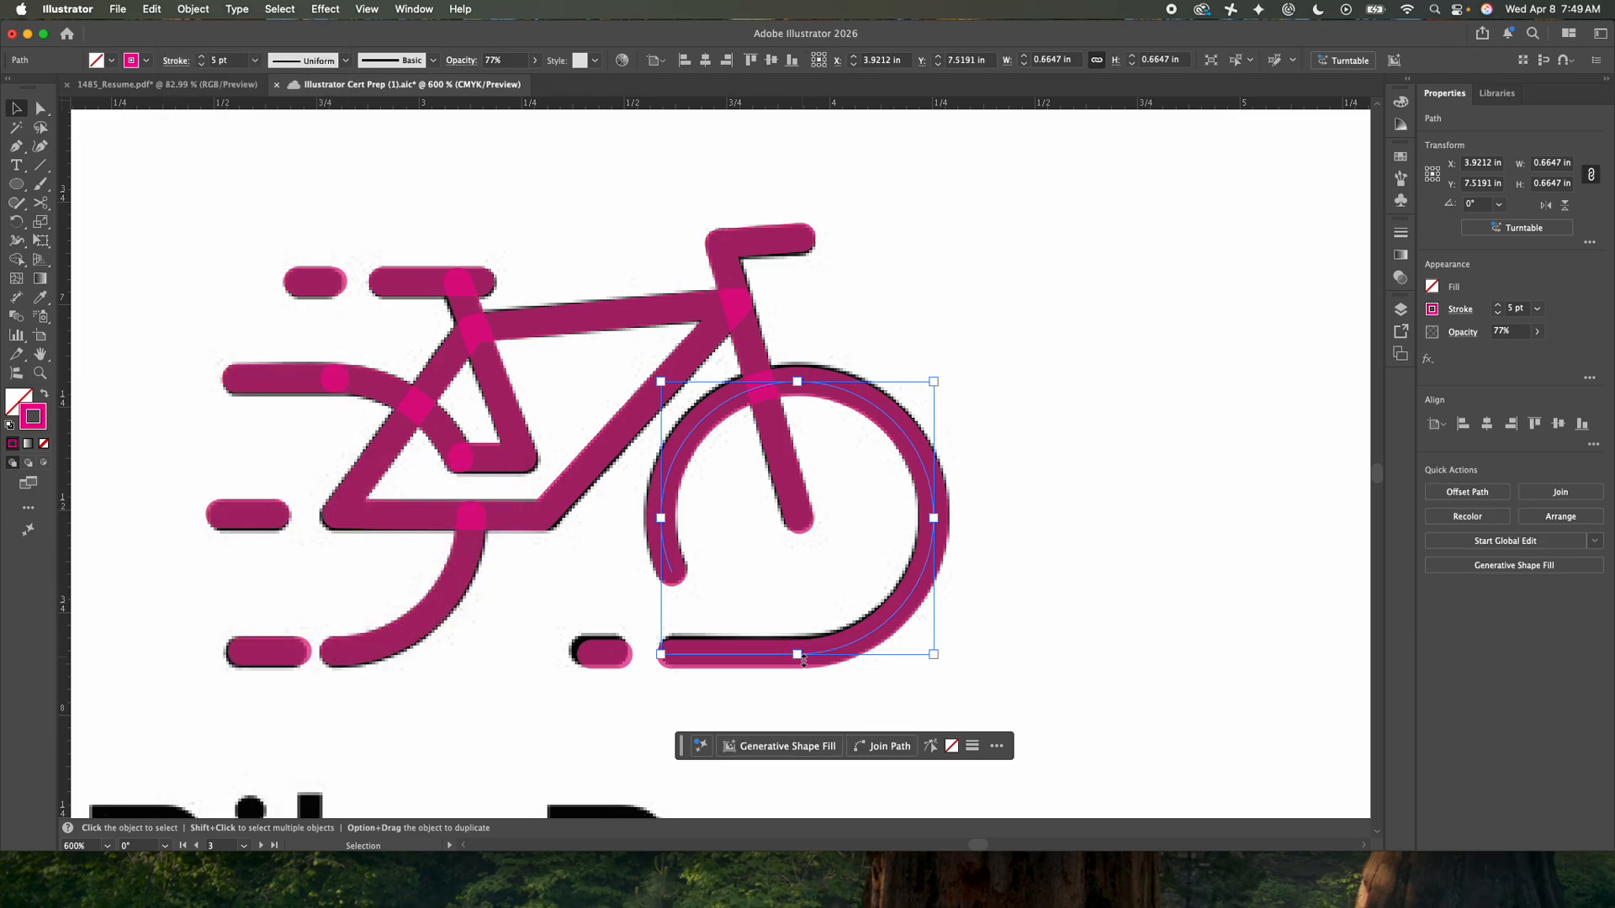
key("super+shift+a")
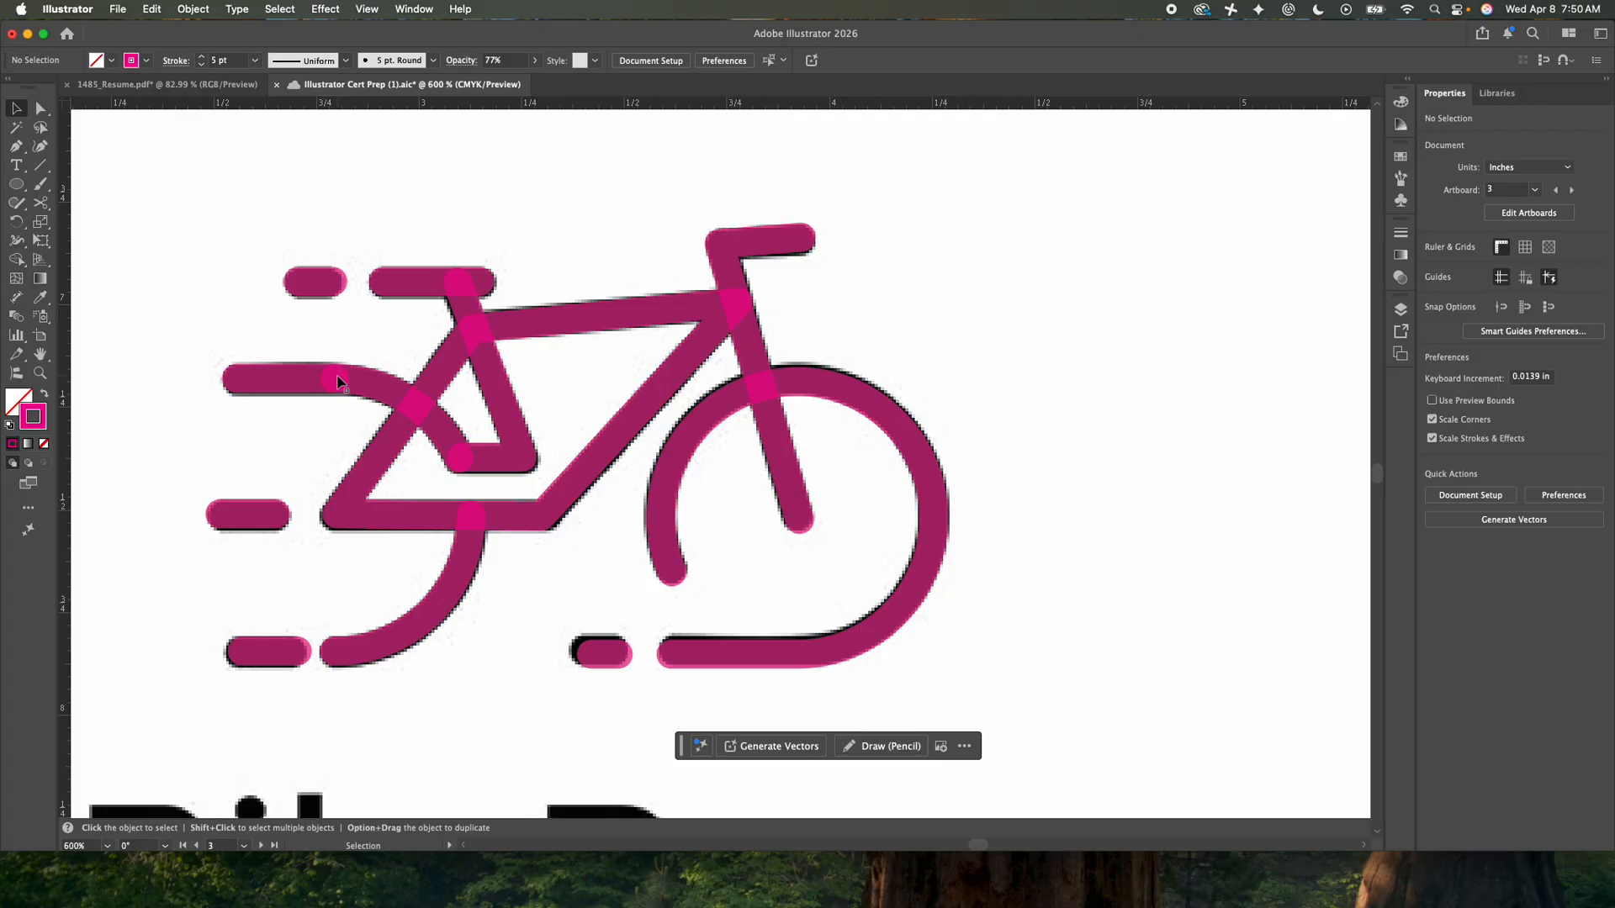
- Select the curved rear stay together with the adjoining seat-tube triangle path for joining, then deselect everything
left_click(353, 411)
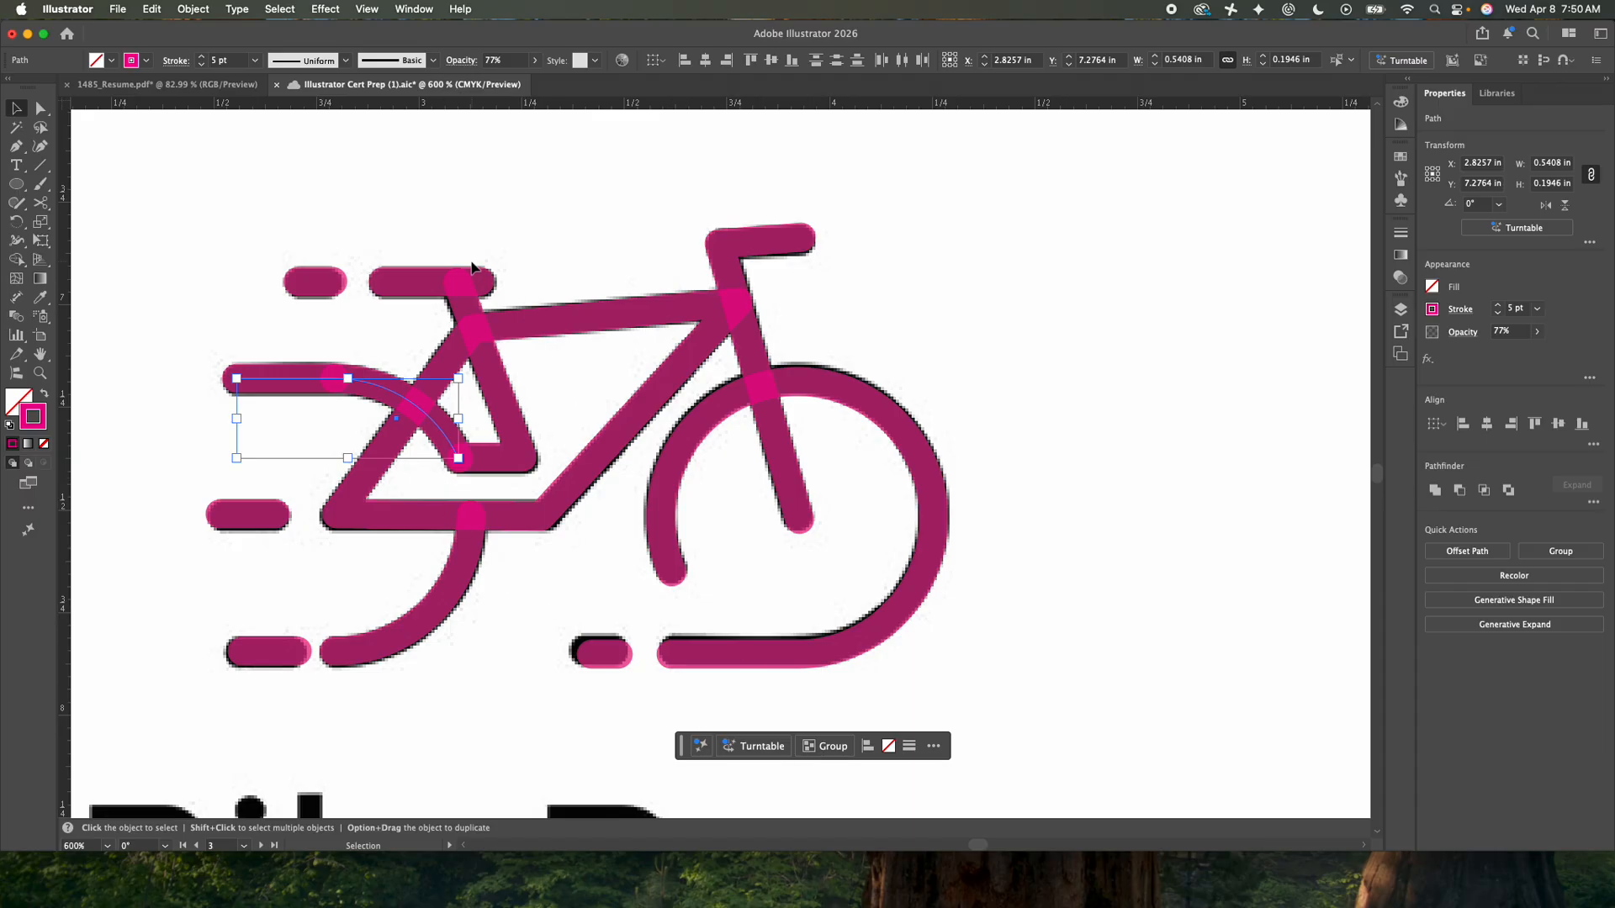
key("a")
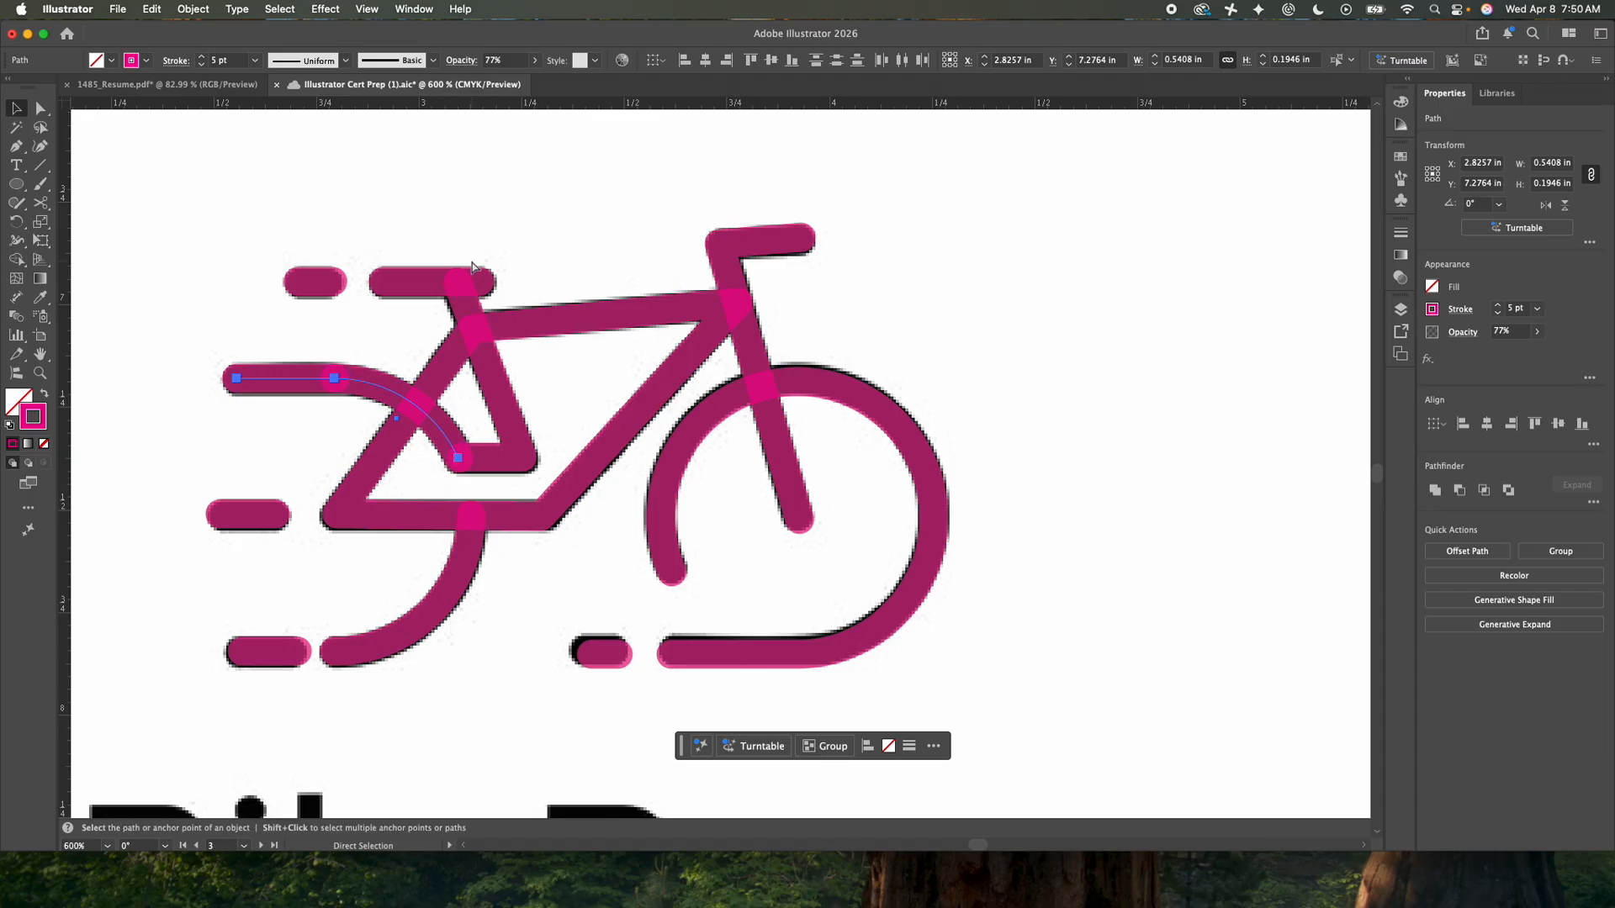
key("v")
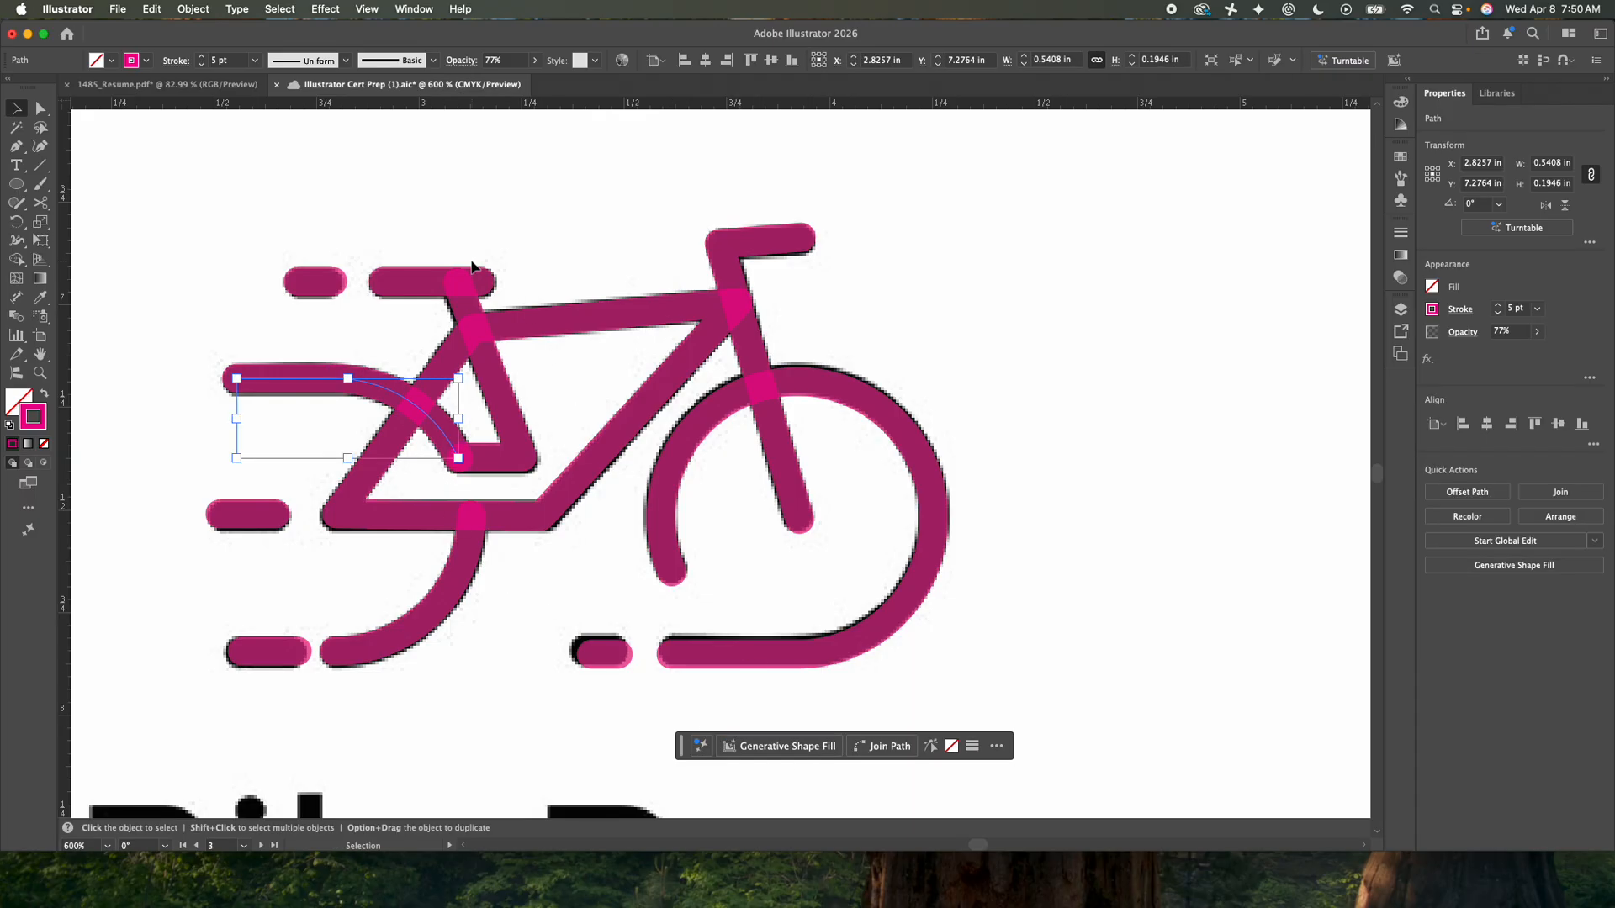
left_click_drag(434, 472, 475, 436)
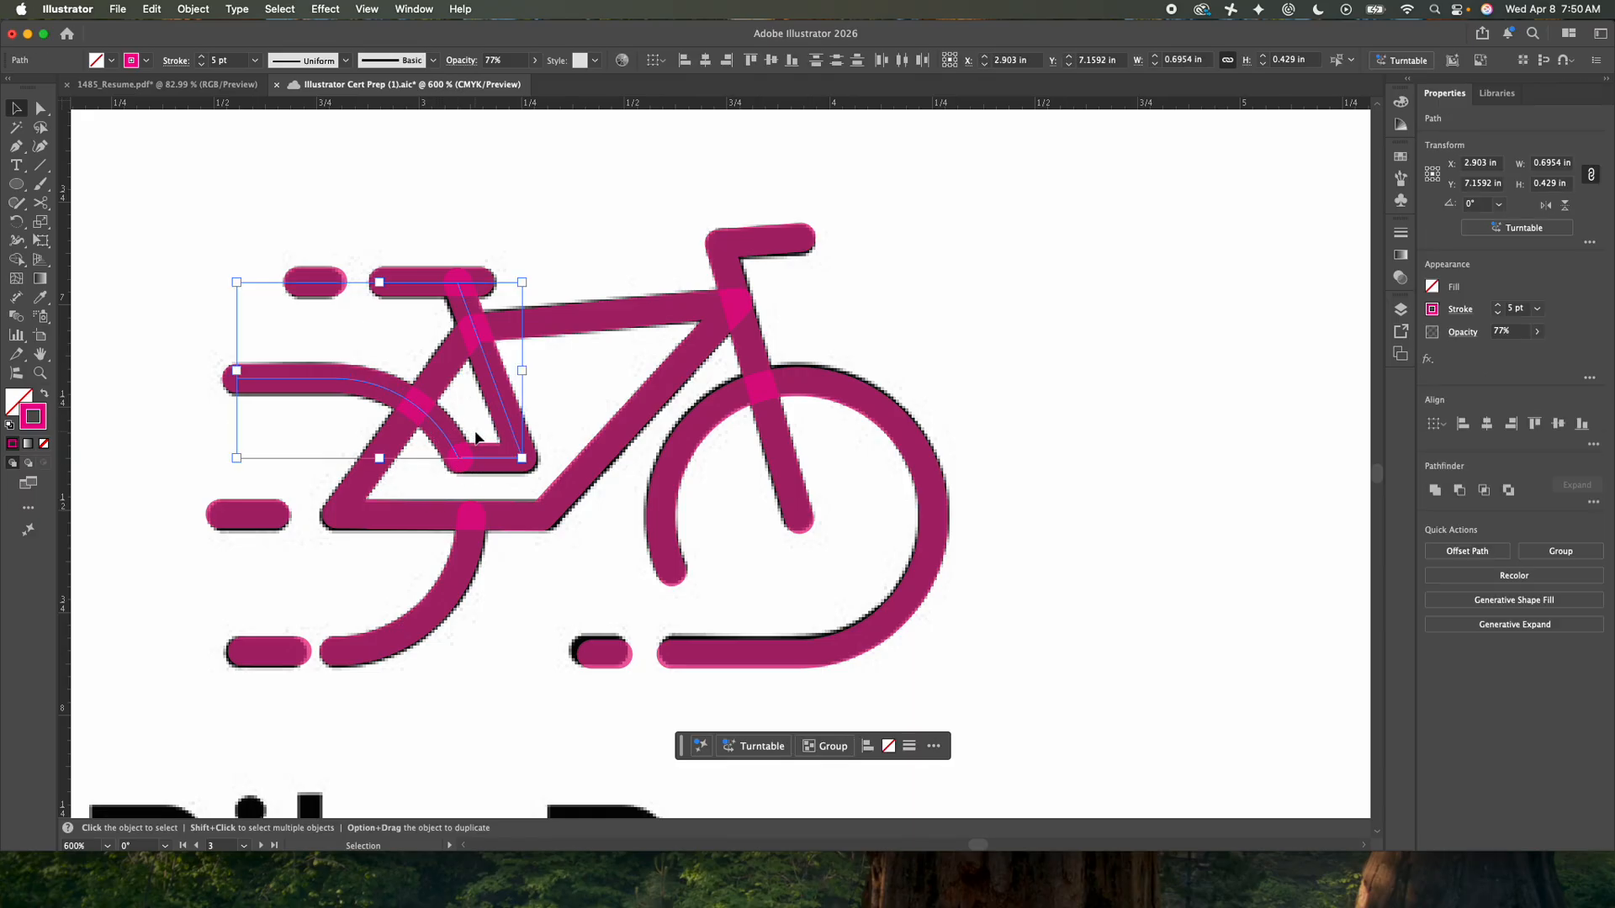
key("a")
key("v")
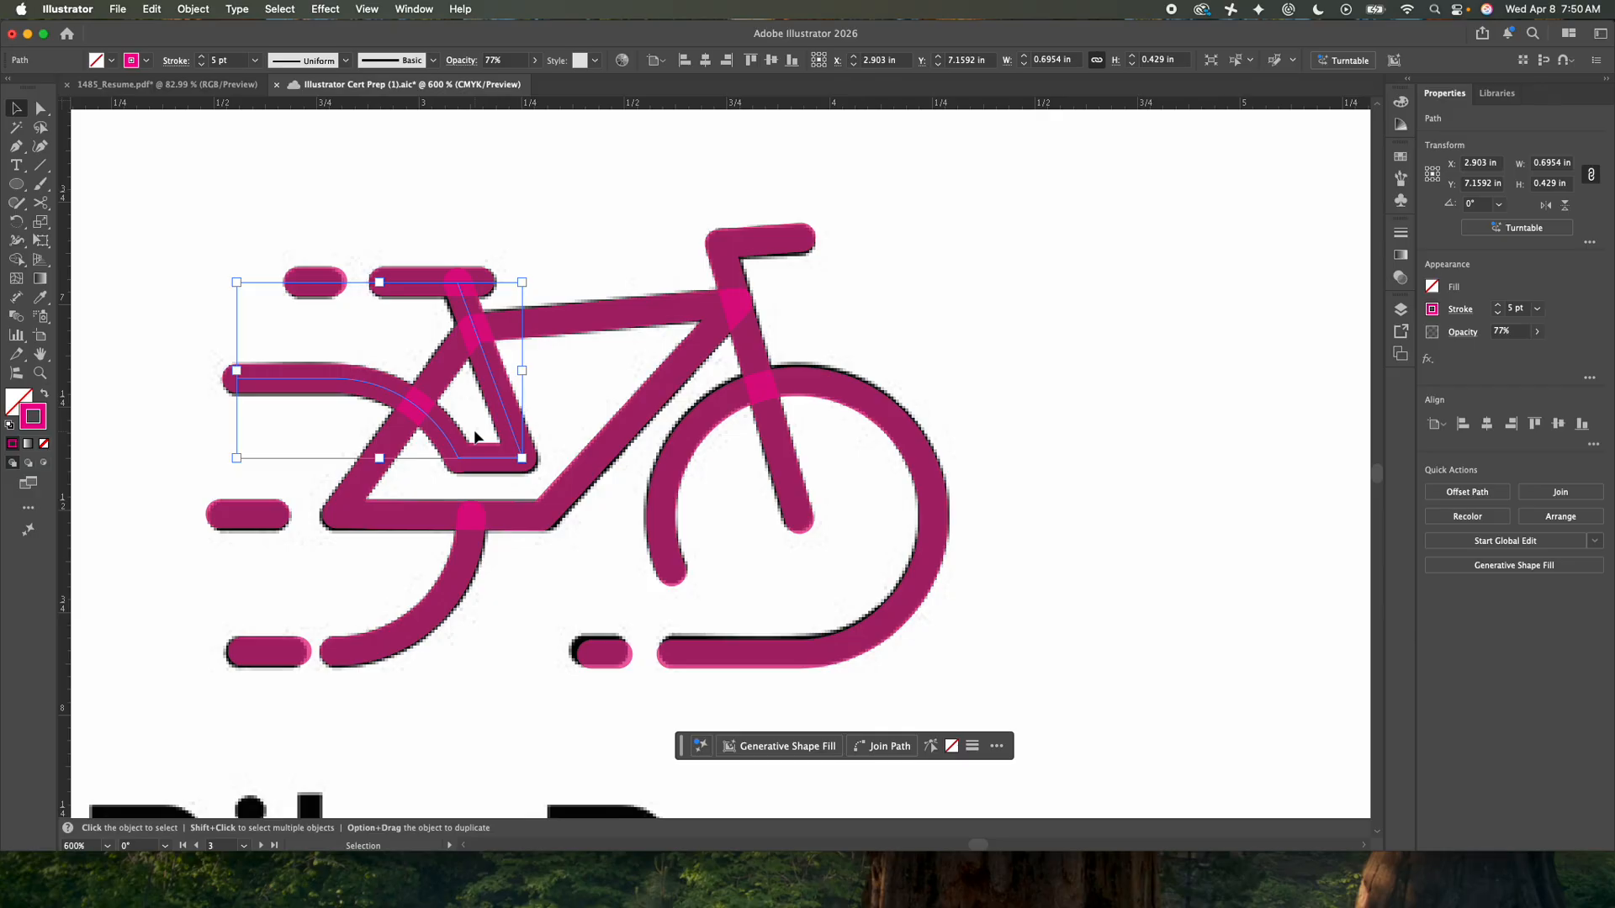
left_click(303, 198)
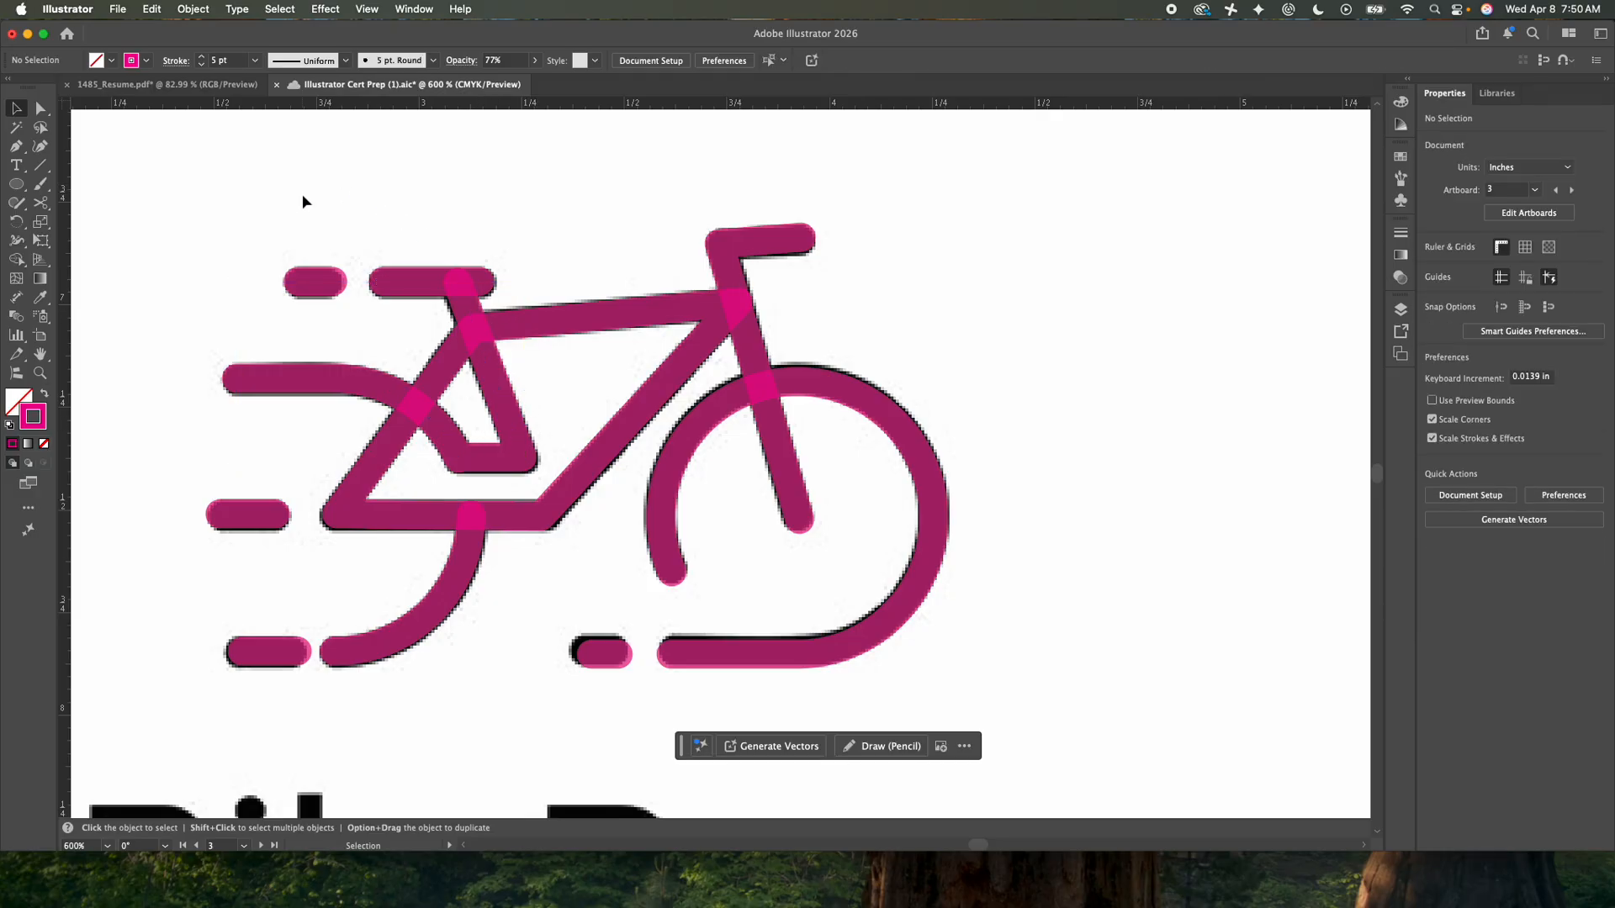
- Select all the magenta bicycle paths and set their opacity to 100%
left_click_drag(205, 215, 1014, 679)
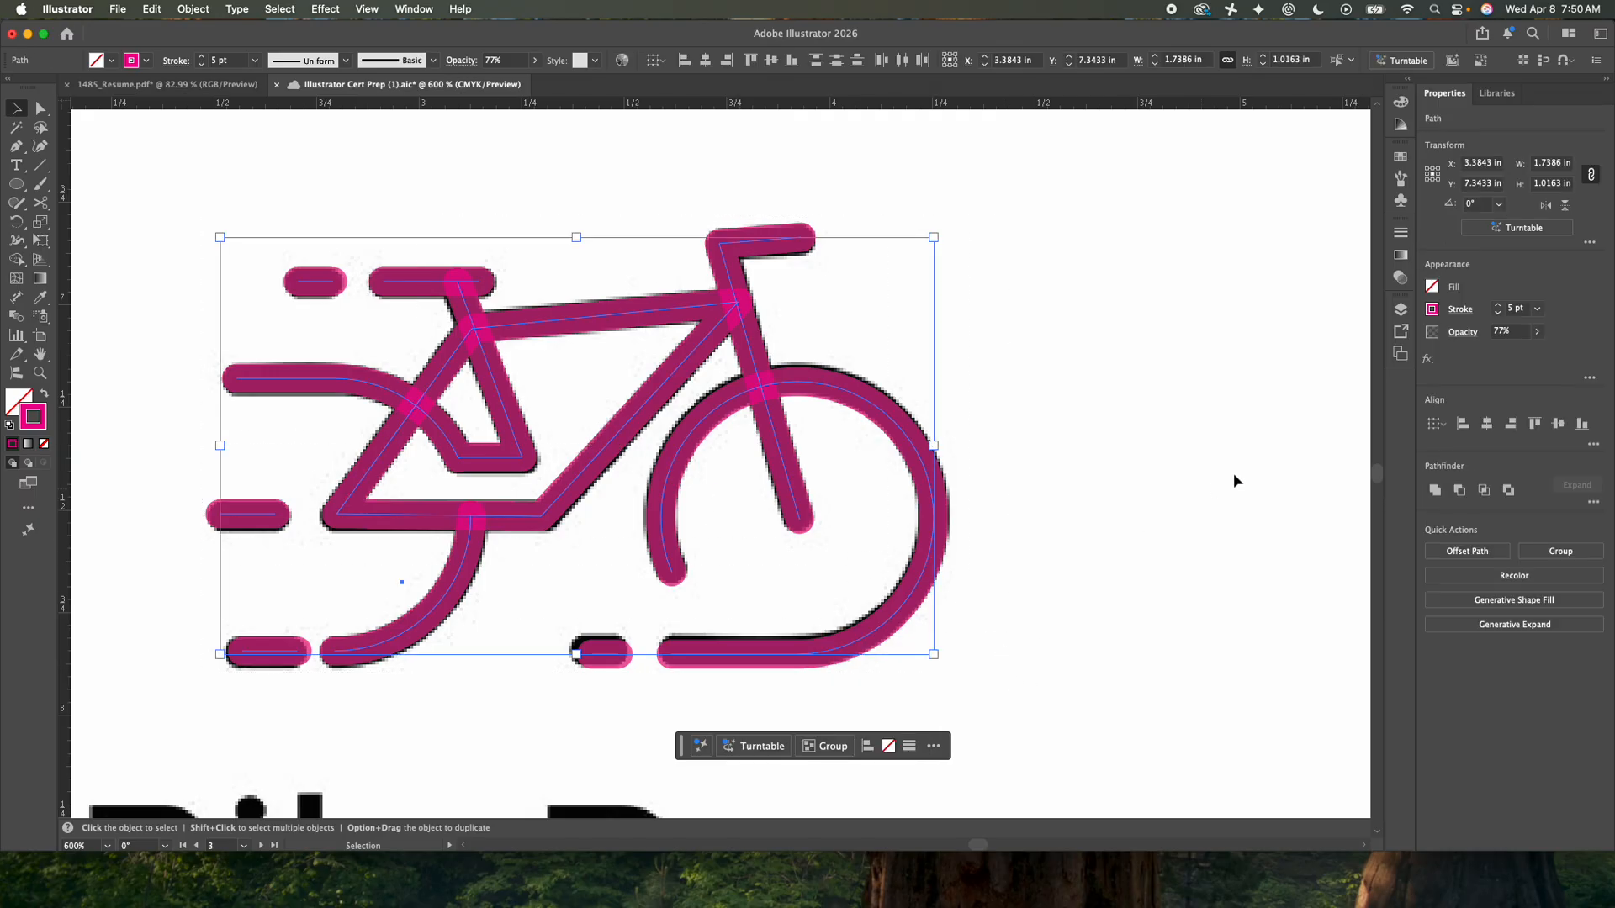
left_click(1536, 331)
left_click_drag(1522, 350, 1533, 351)
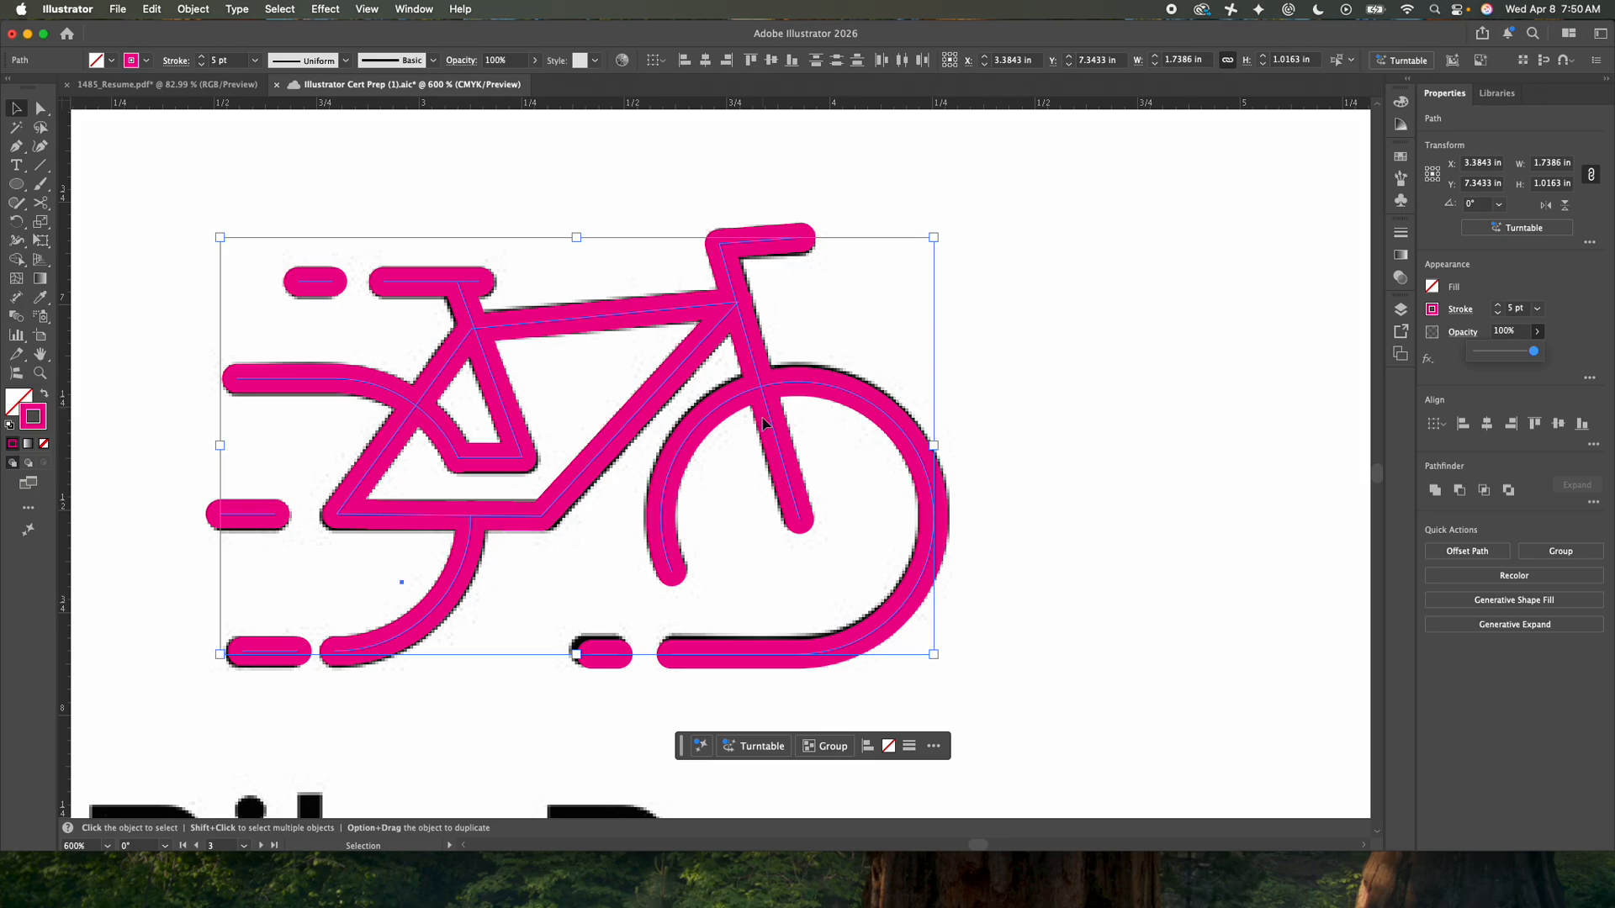
- Move the magenta bicycle to the right of the original black logo, then deselect it
scroll(765, 458, "down", 2)
left_click_drag(771, 460, 1172, 440)
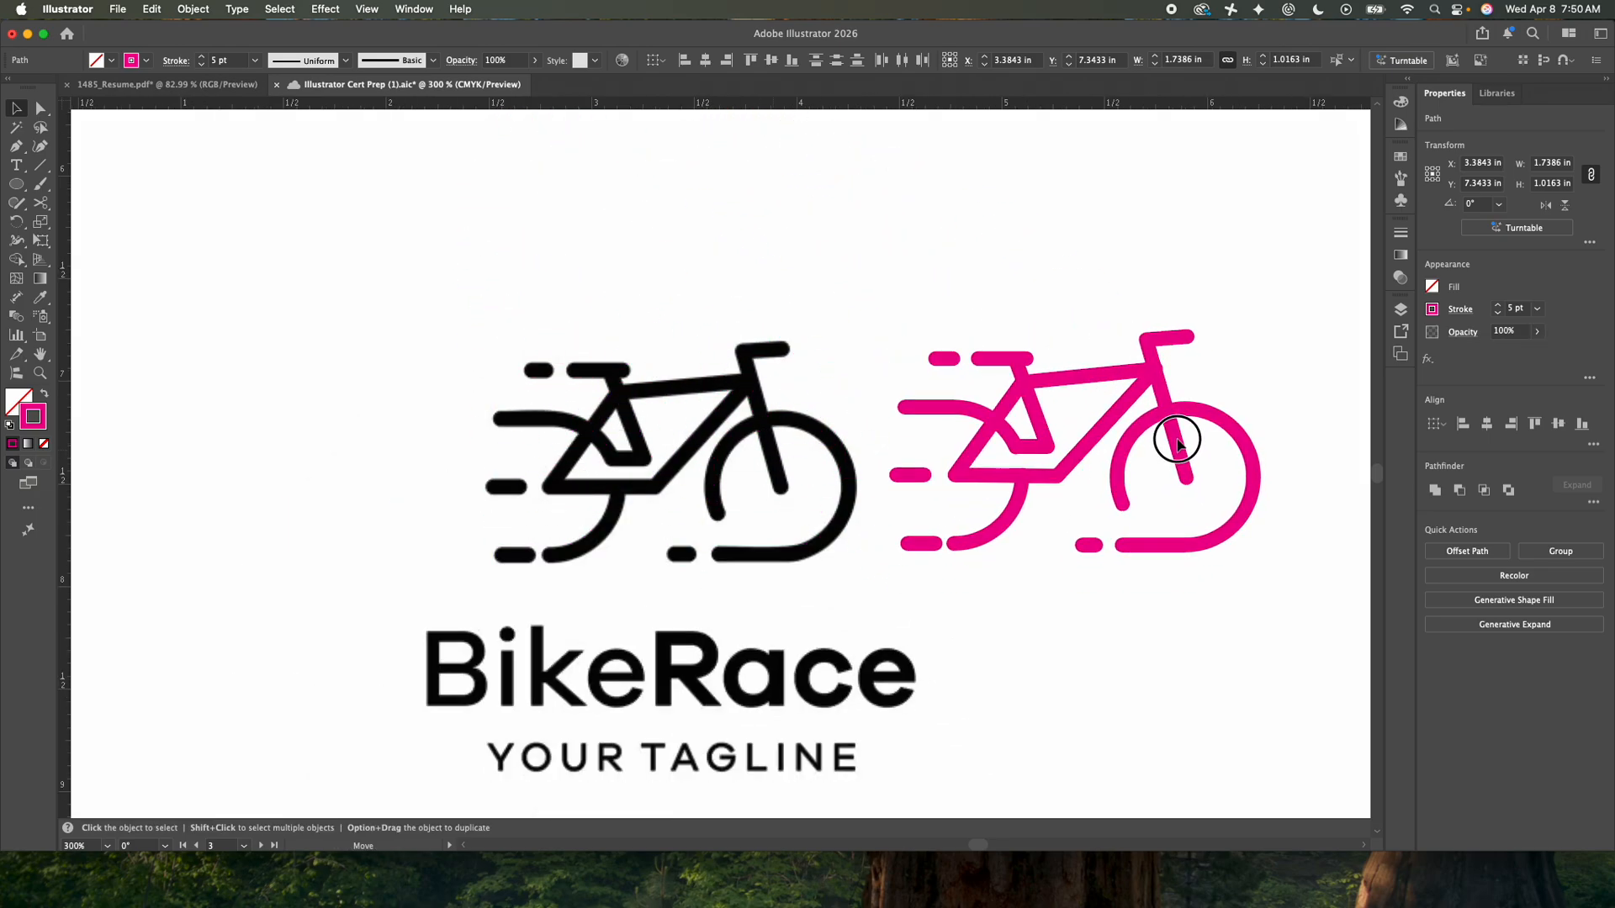
left_click(1012, 278)
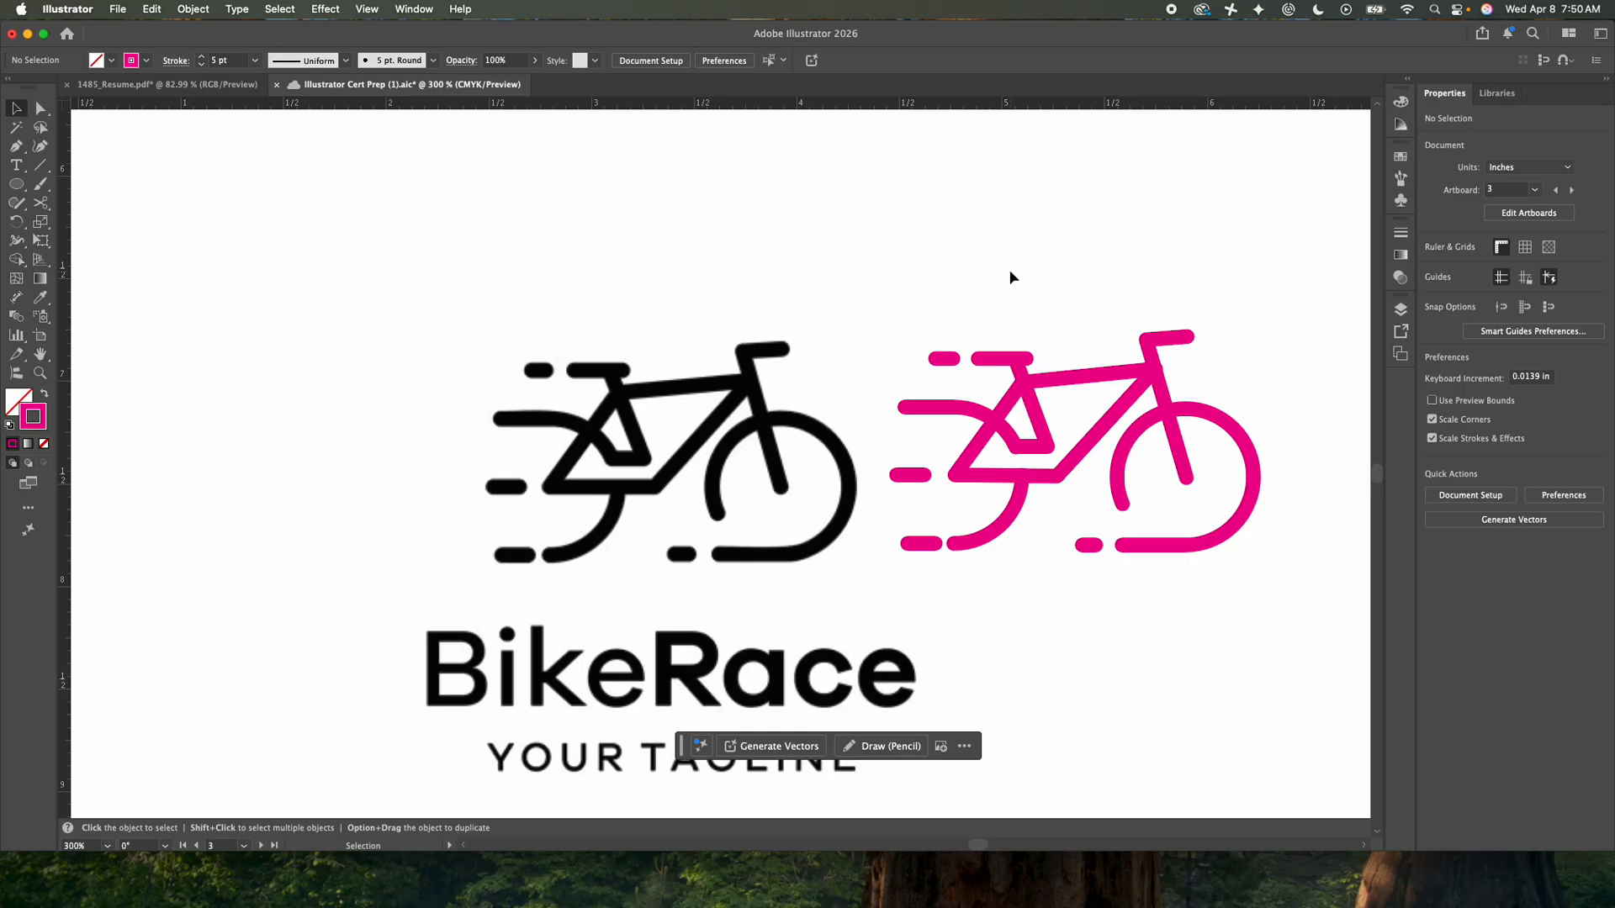